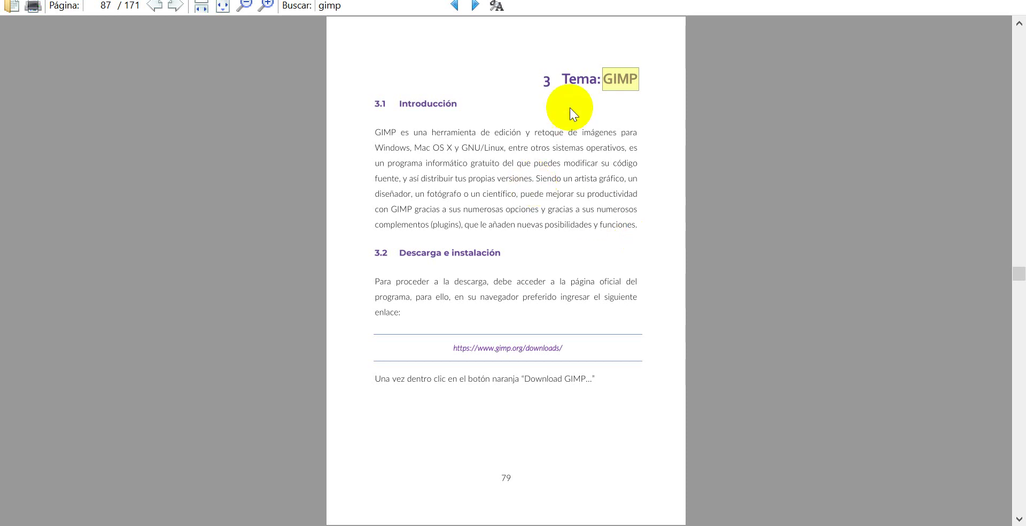
left_click_drag(561, 78, 611, 79)
left_click(634, 85)
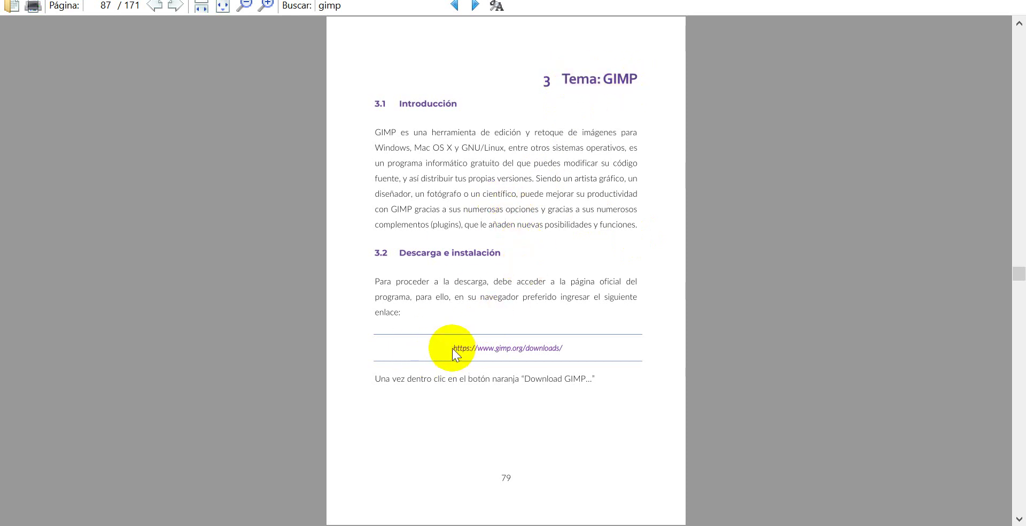
left_click(503, 349)
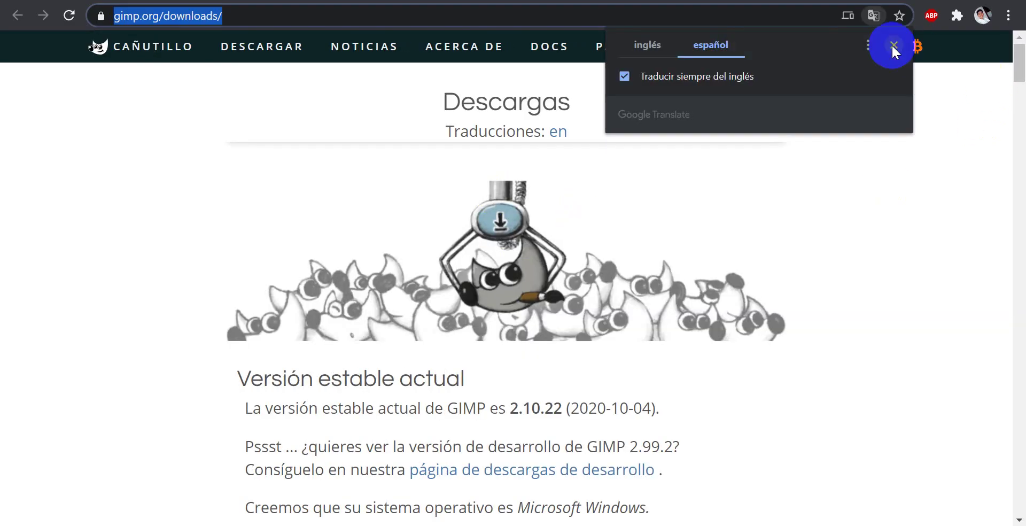
Dismiss the translate offer and start the direct GIMP 2.10.22 installer download
left_click(892, 43)
left_click_drag(1019, 67, 1020, 105)
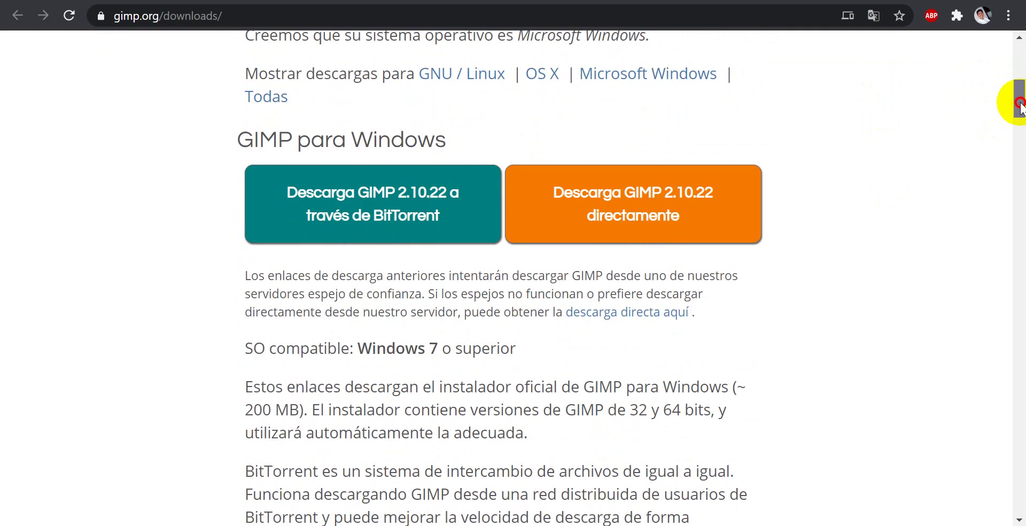
mouse_move(1019, 105)
left_mouse_down()
mouse_move(1020, 85)
mouse_move(1019, 98)
left_mouse_up()
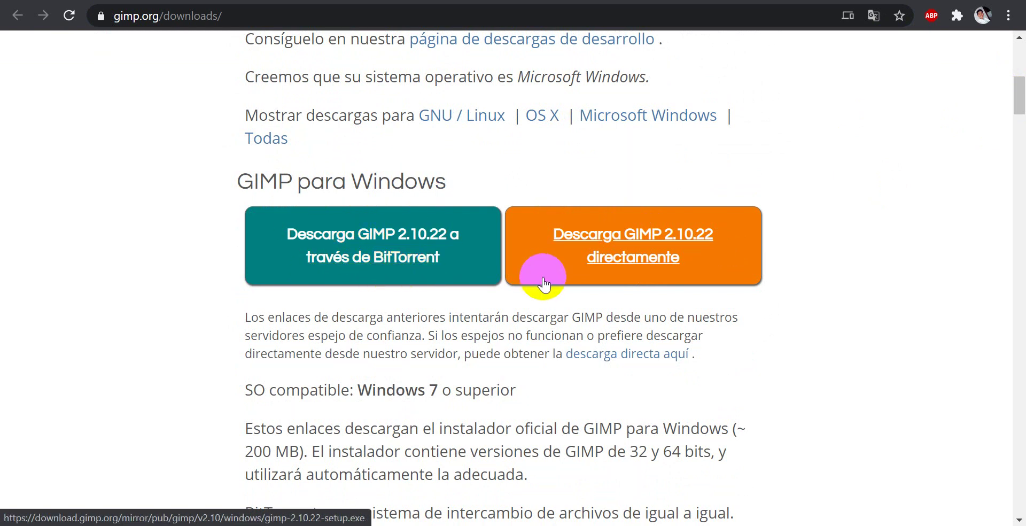
left_click(629, 245)
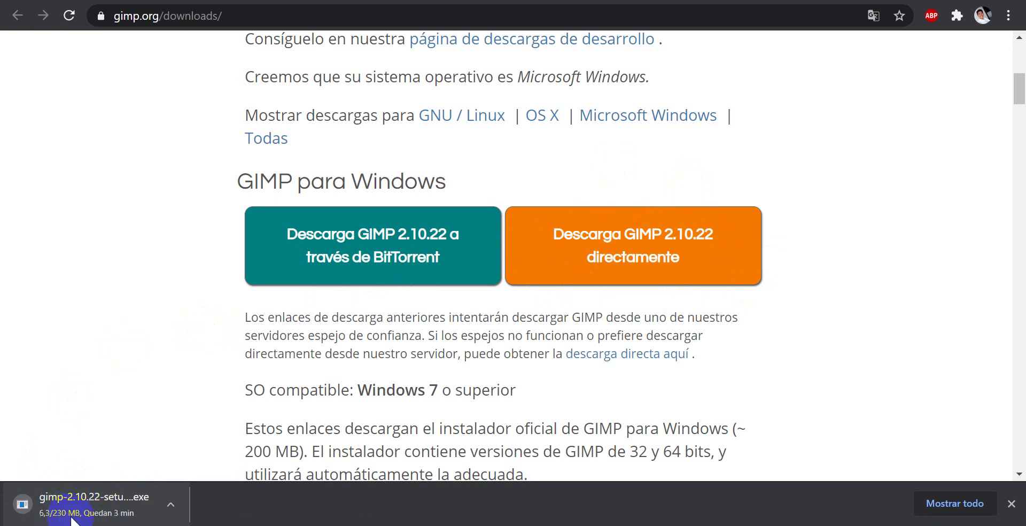
left_click(170, 507)
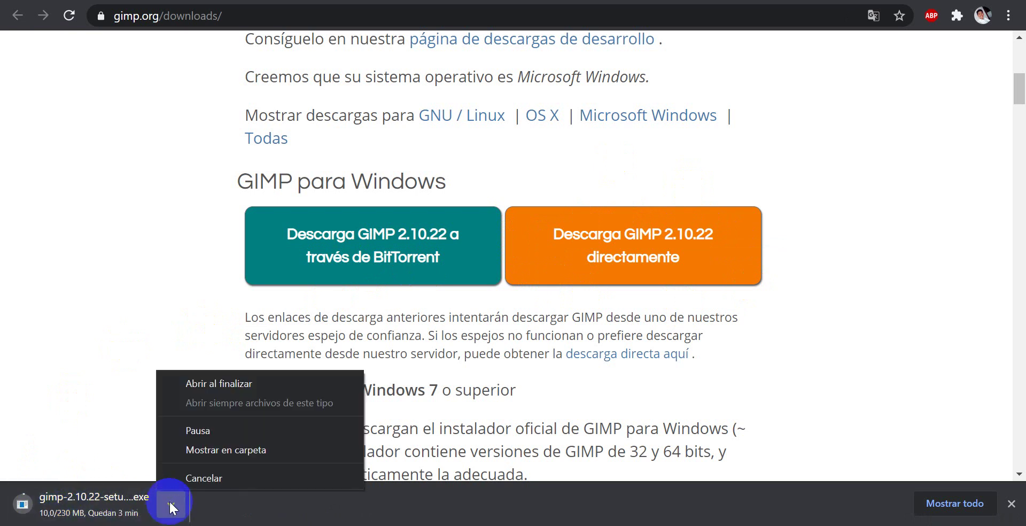
Cancel the browser download and bring up the Descargas folder with gimp-2.10.22-setup.exe
left_click(181, 476)
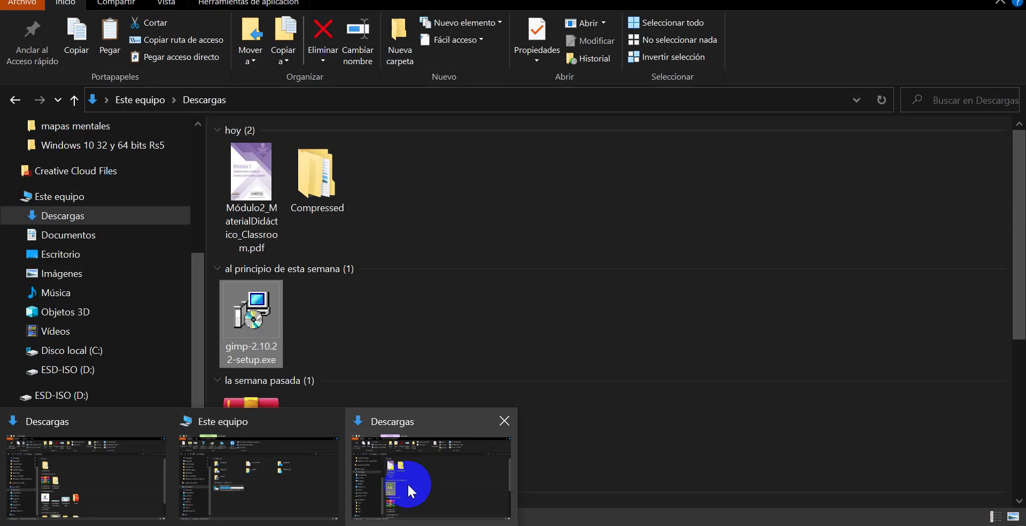
left_click(407, 482)
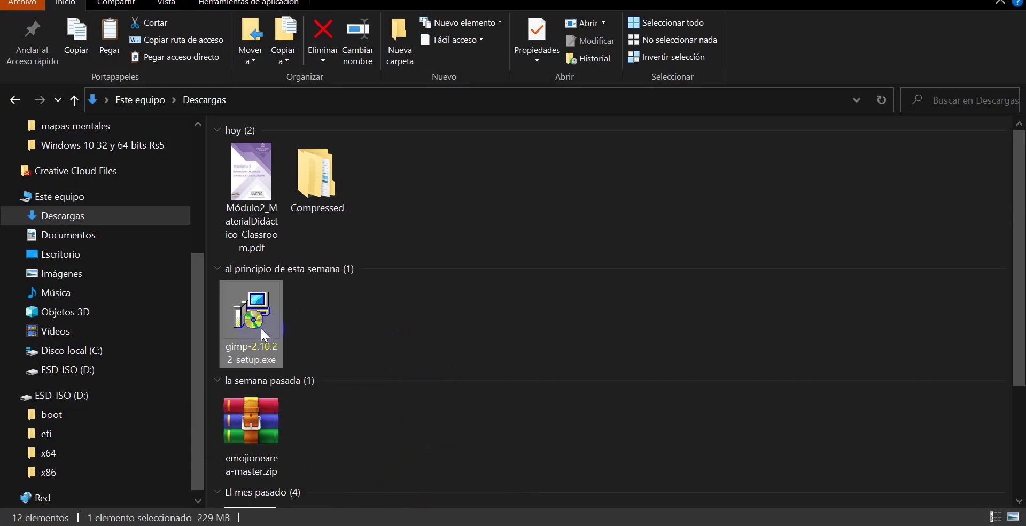
left_click(357, 510)
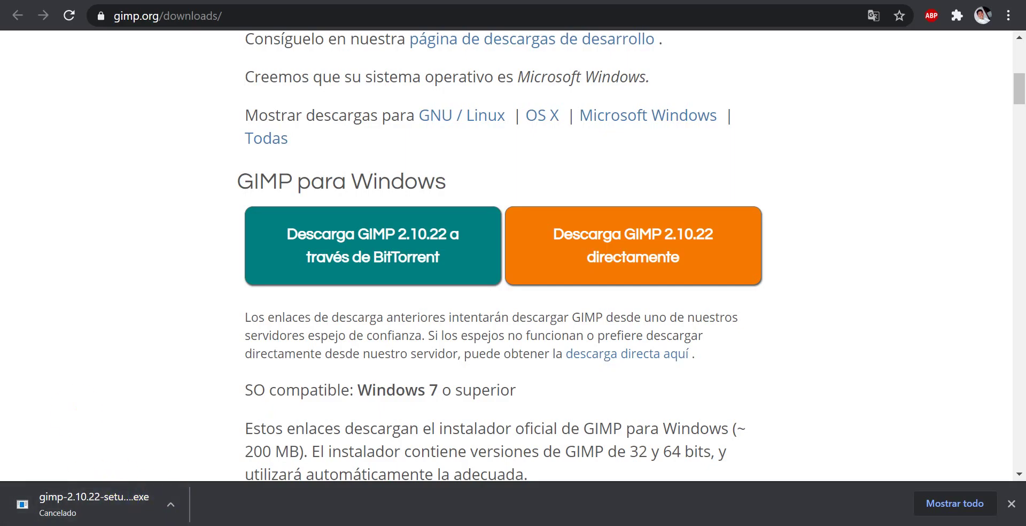
left_click(267, 498)
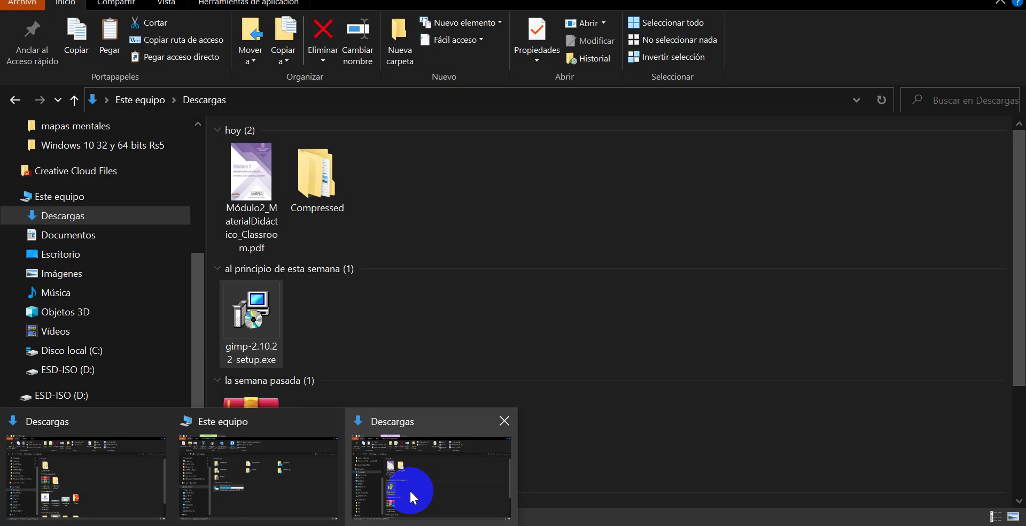
left_click(410, 489)
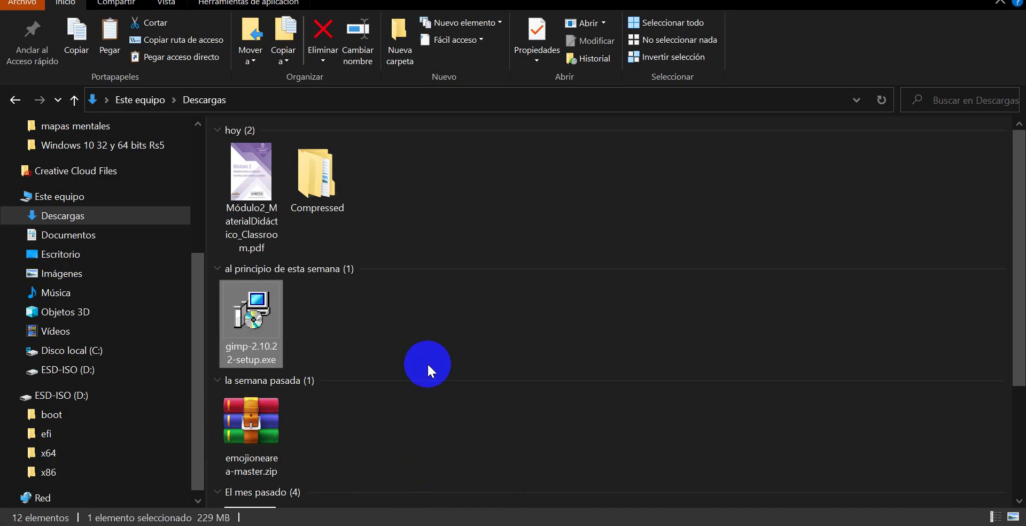
left_click_drag(270, 327, 255, 324)
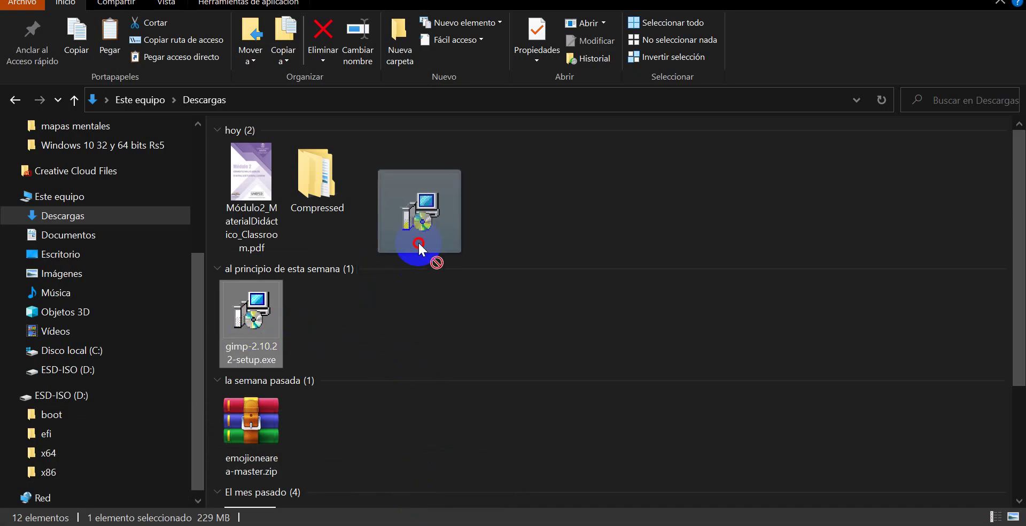
Run gimp-2.10.22-setup.exe with 'Ejecutar como administrador'
right_click(257, 320)
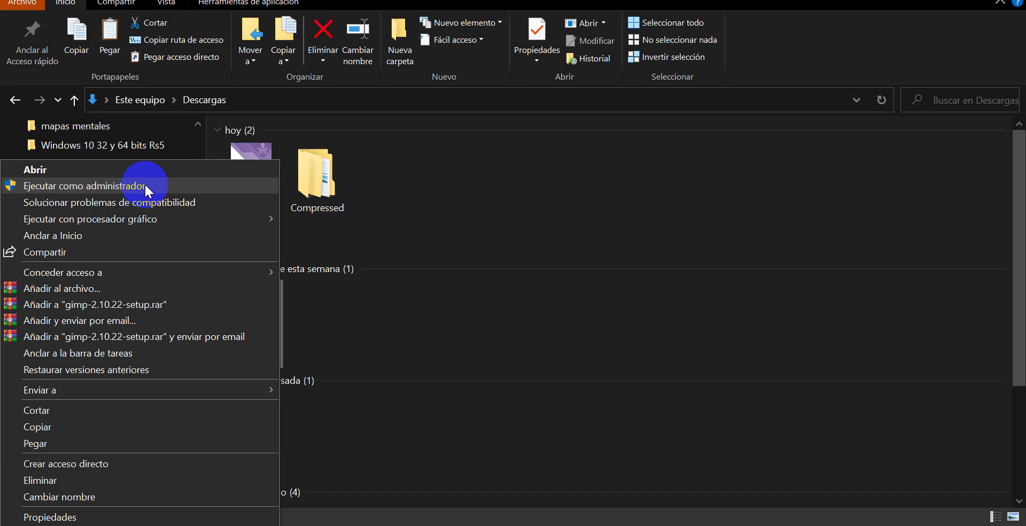
left_click(317, 320)
right_click(255, 325)
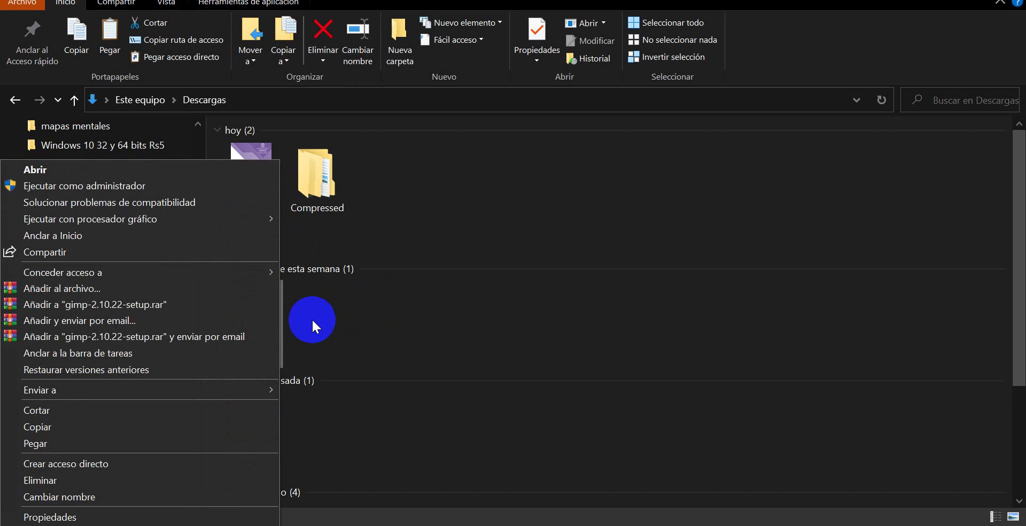
right_click(313, 321)
left_click(251, 316)
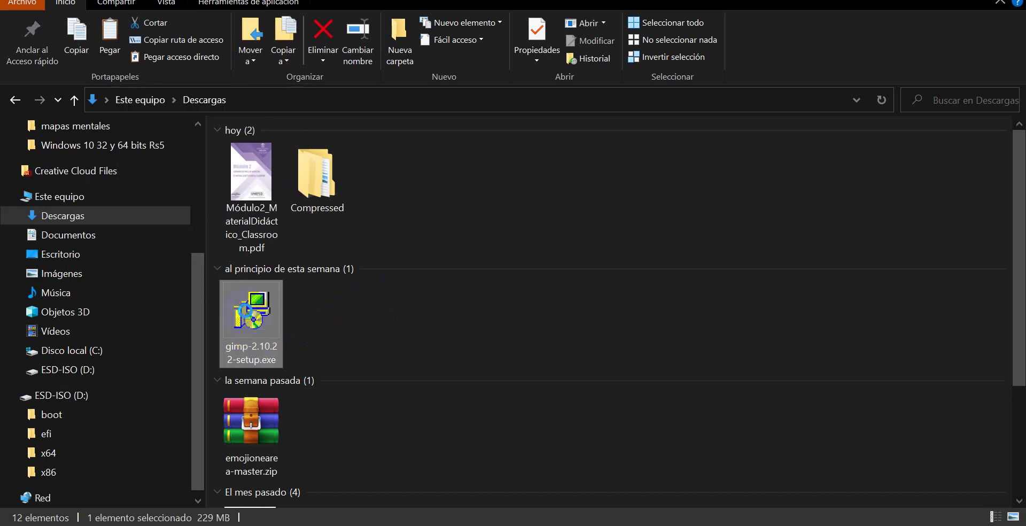
right_click(245, 309)
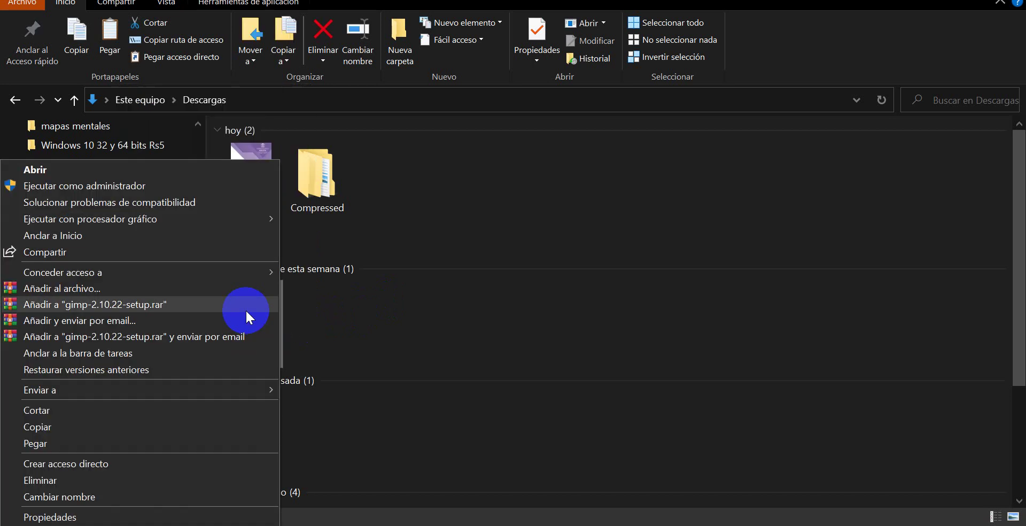
left_click(124, 186)
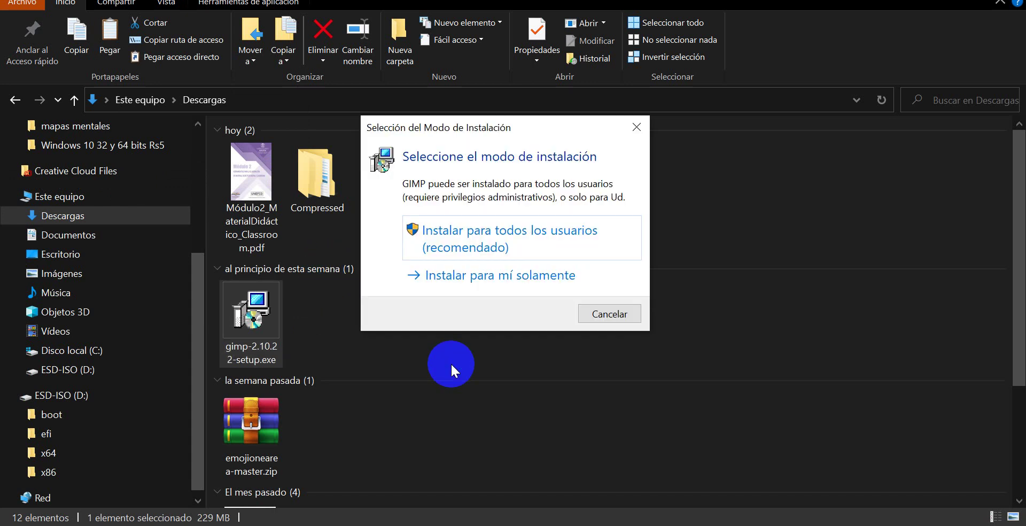
Choose the install mode, keep Español as language, and start the GIMP 2.10 installation
left_click_drag(488, 129, 479, 192)
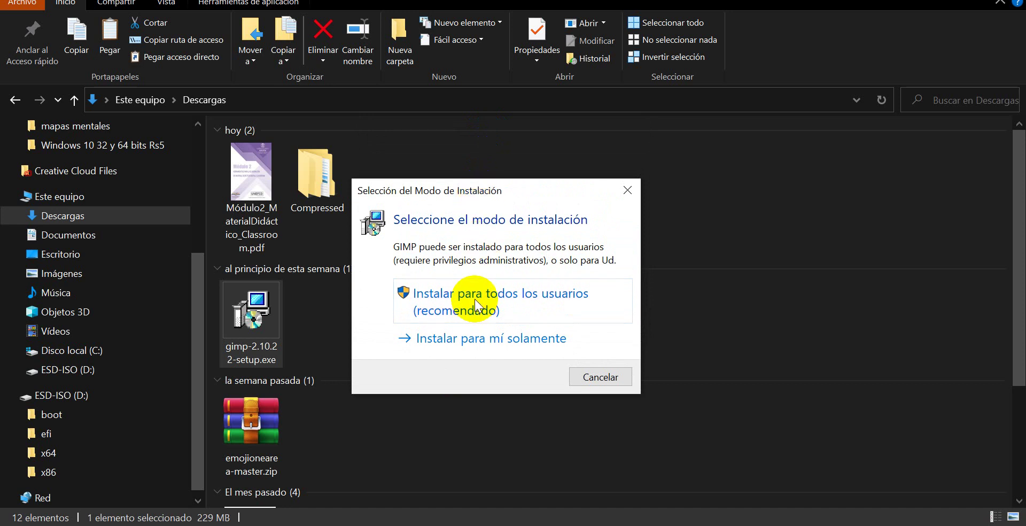
left_click(486, 346)
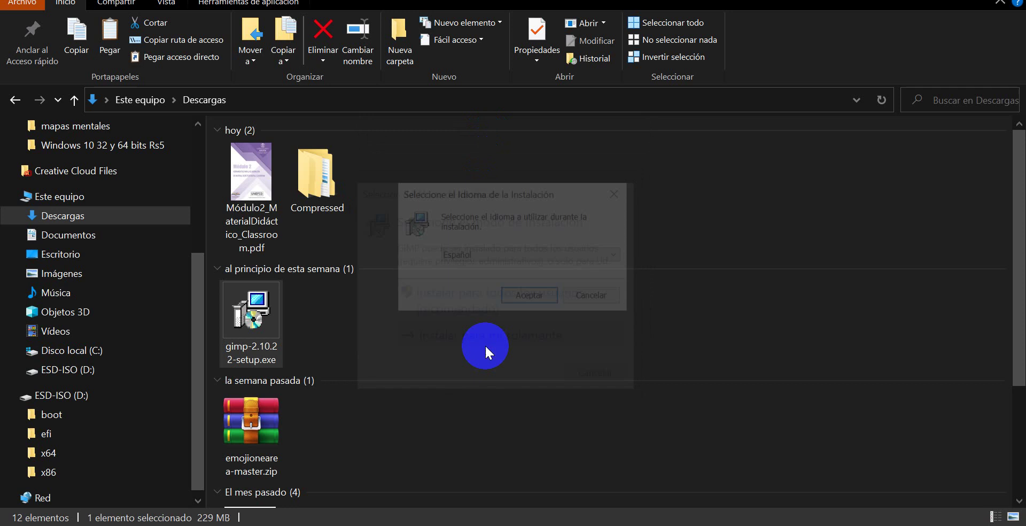
left_click_drag(513, 195, 475, 199)
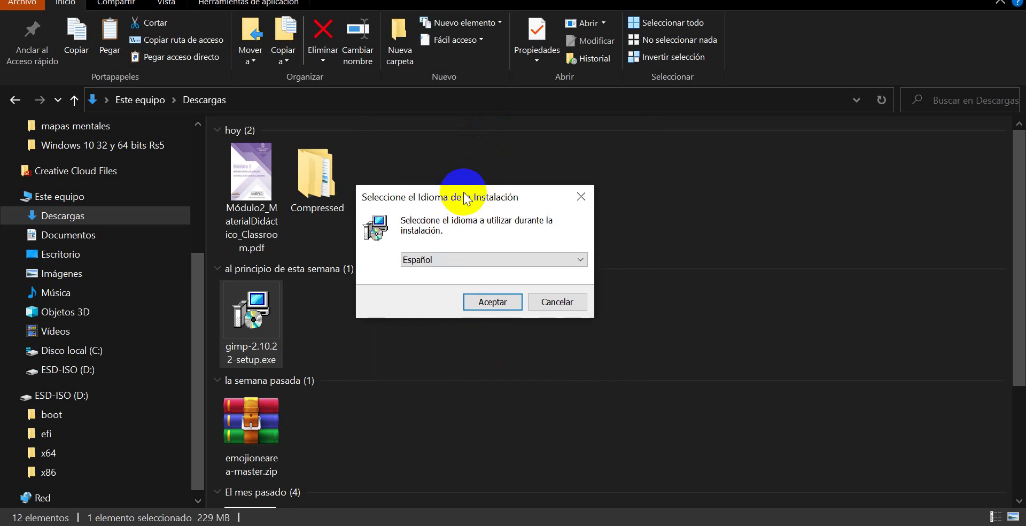
left_click(482, 299)
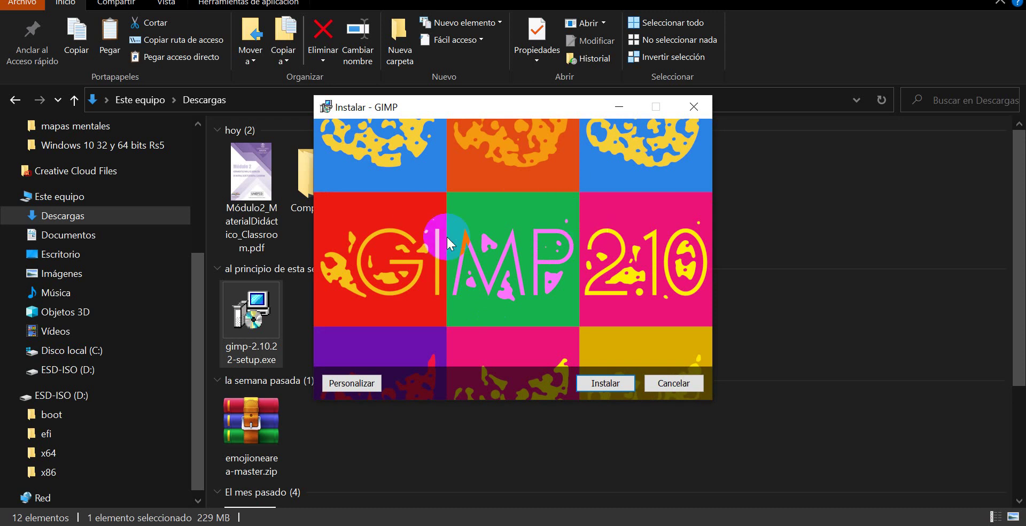
left_click(604, 386)
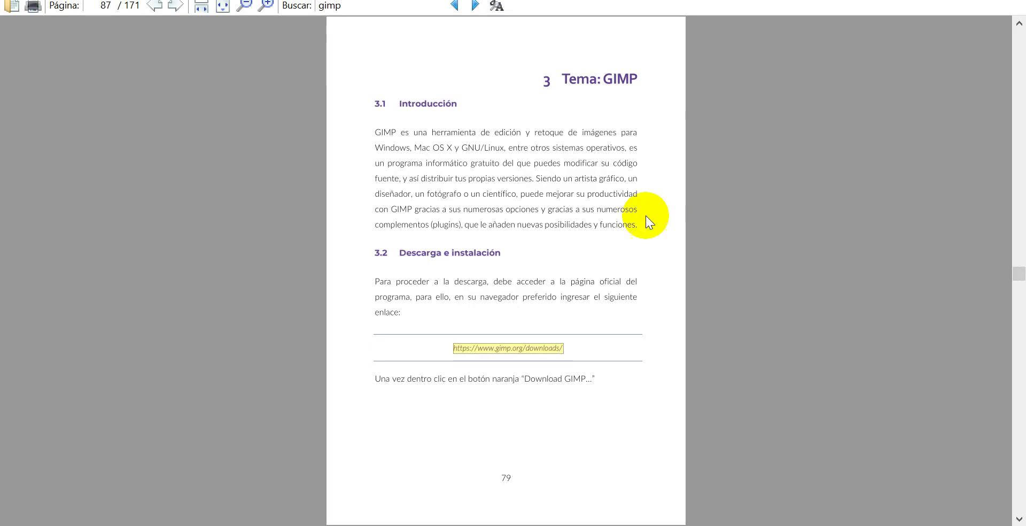
Page the maximized guide past Figuras 116–122 to Figura 123 on page 92
scroll(605, 233, "down", 3)
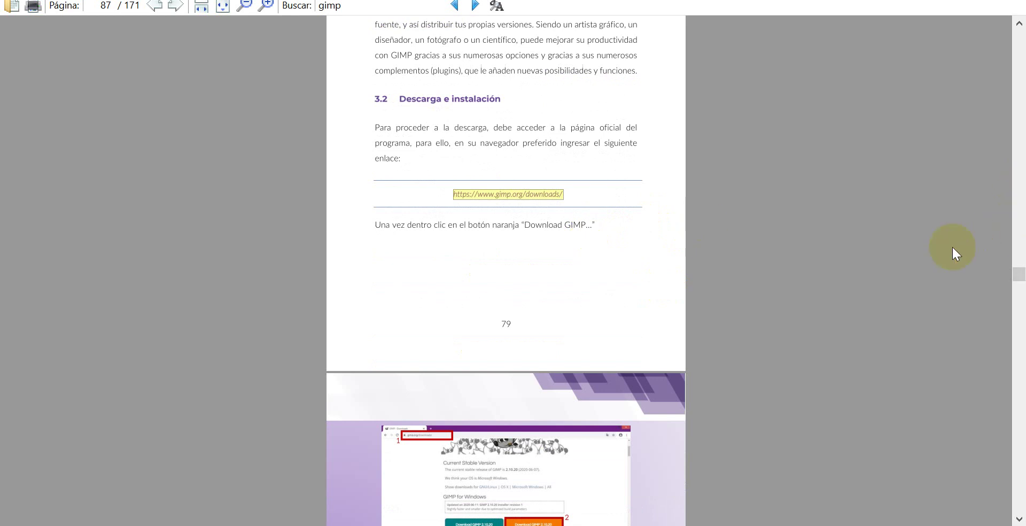
left_click(265, 6)
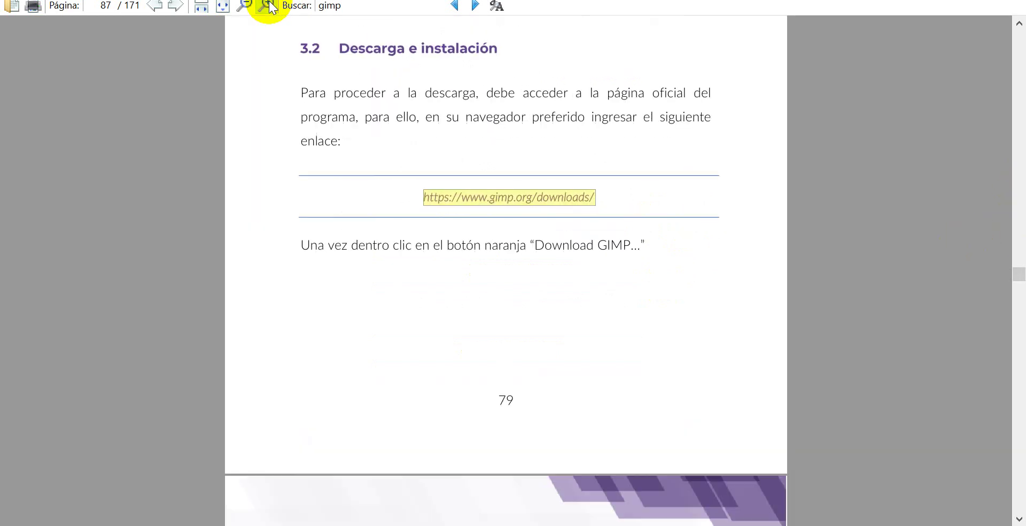
left_click(1019, 519)
left_click(1019, 519)
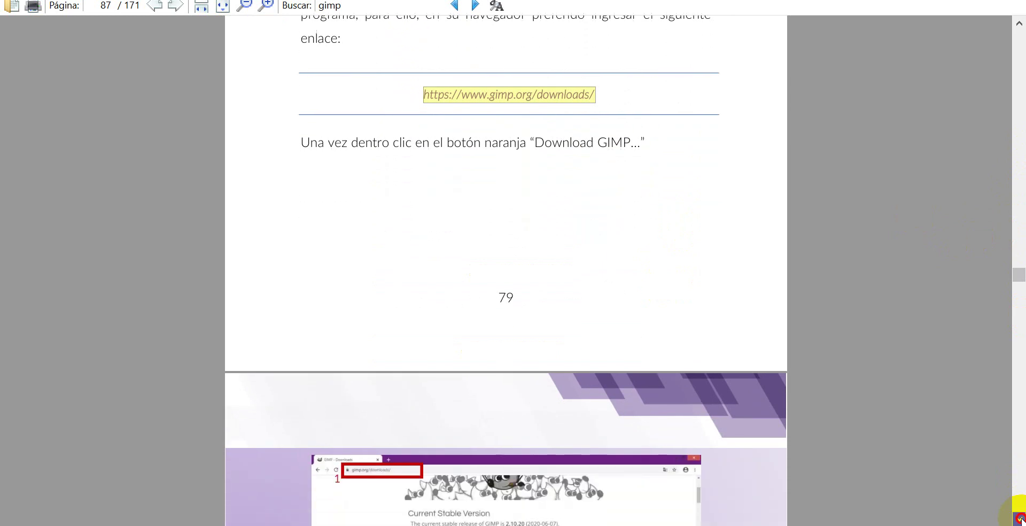
left_click(1018, 519)
left_click(1019, 518)
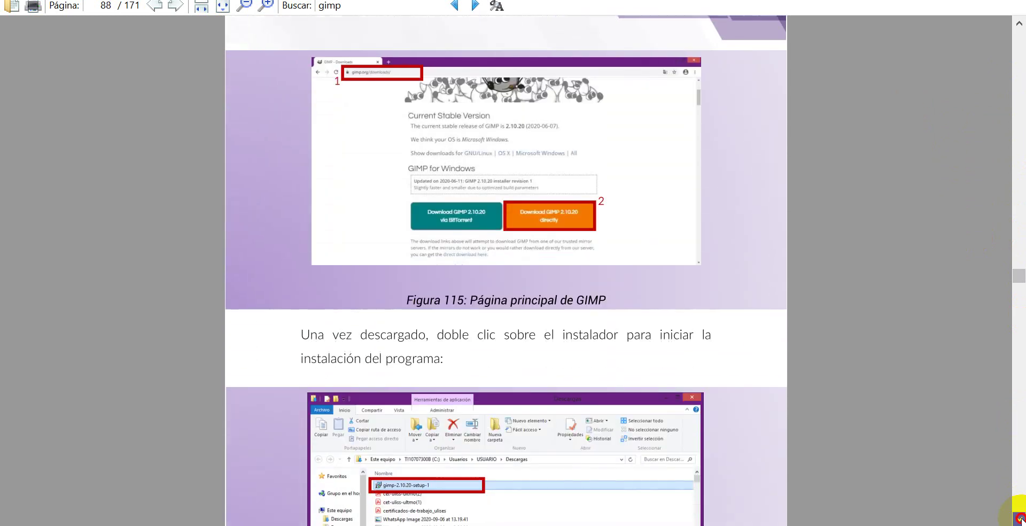
left_click(1019, 518)
left_click(1019, 518)
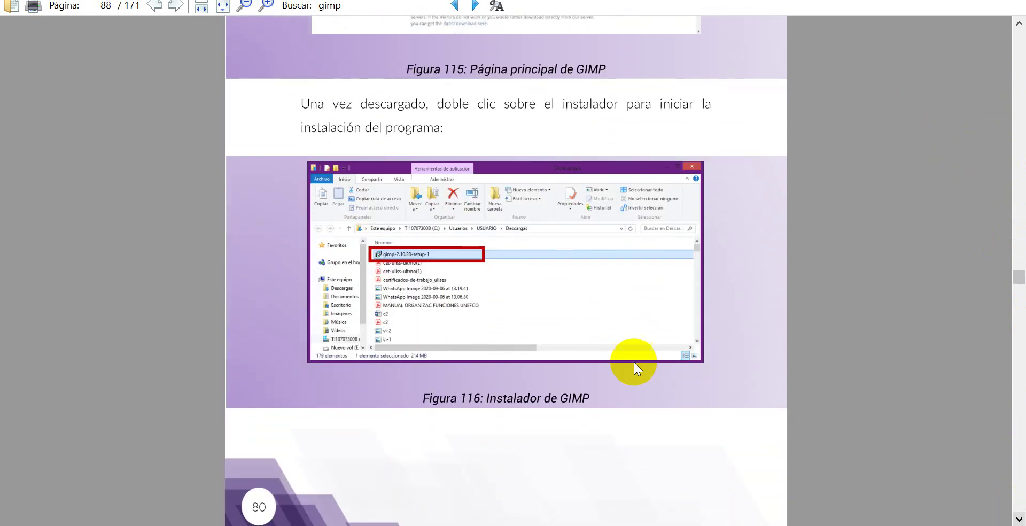
left_click(1018, 519)
left_click(1019, 519)
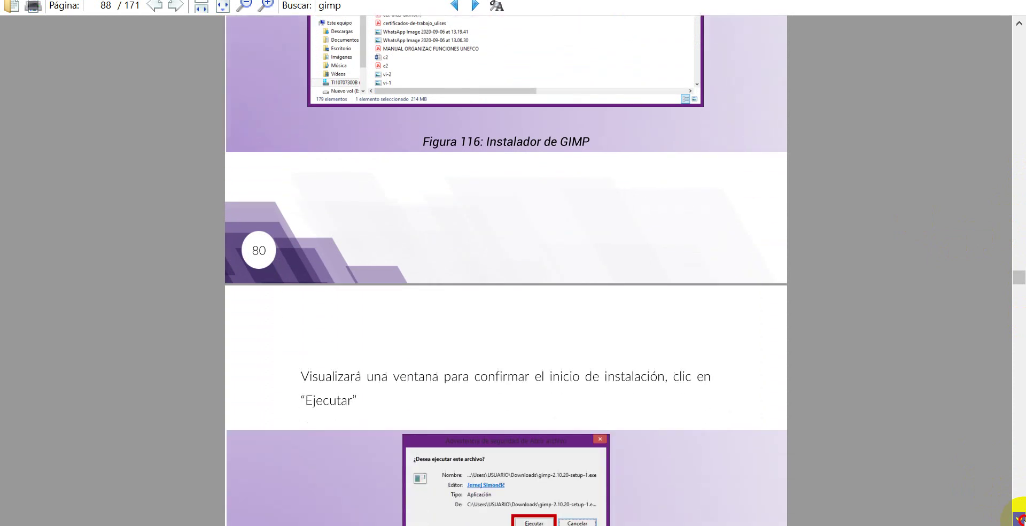
left_click(1019, 519)
left_click(1019, 518)
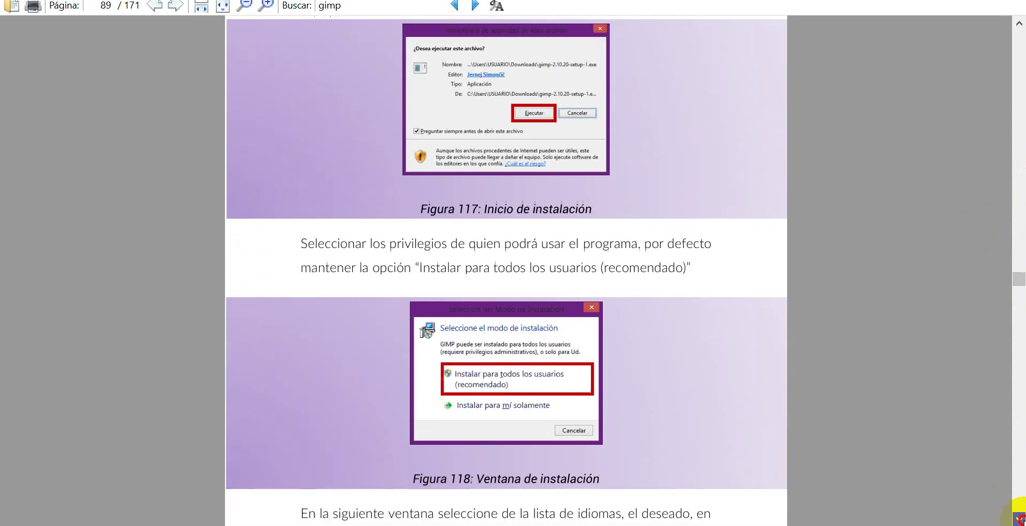
left_click(1019, 518)
left_click(1019, 519)
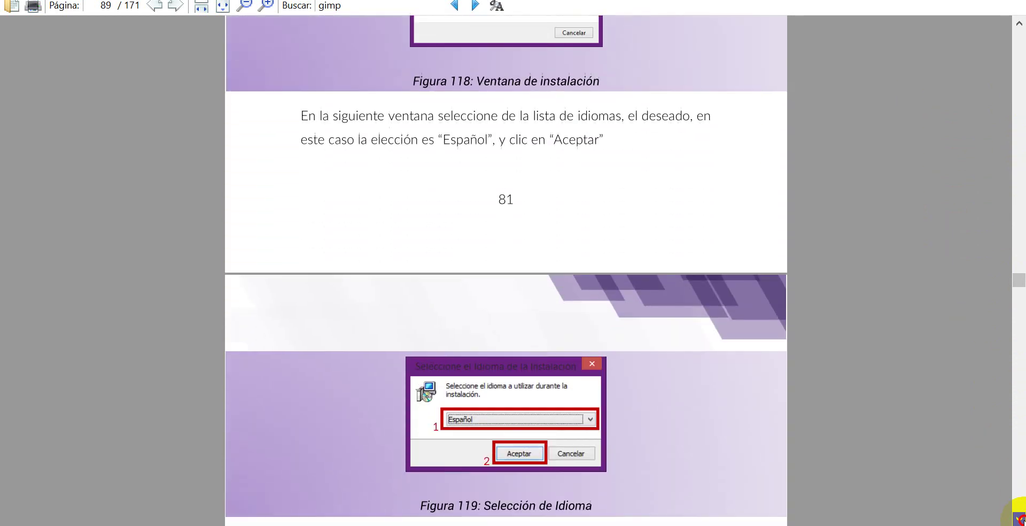
left_click(1019, 519)
left_click(1019, 519)
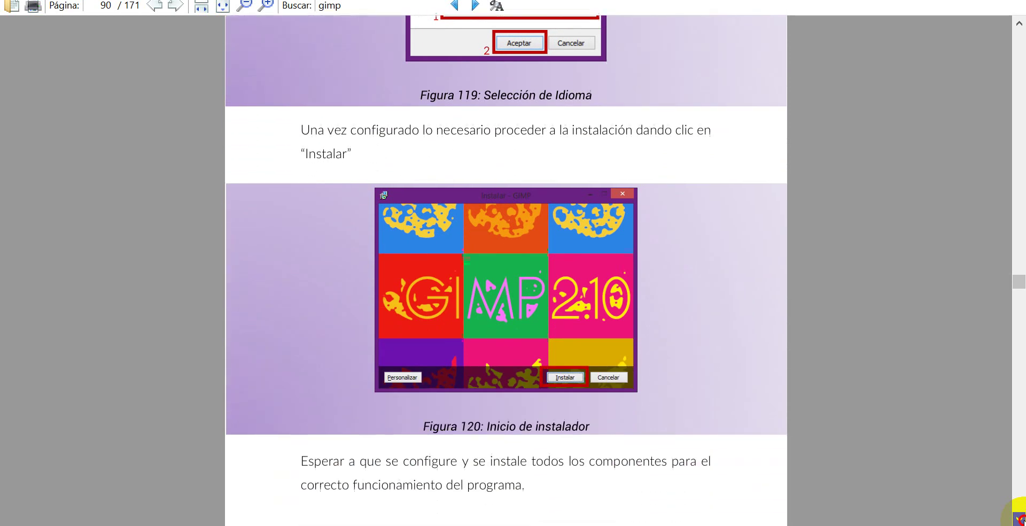
left_click(1019, 518)
left_click(1019, 519)
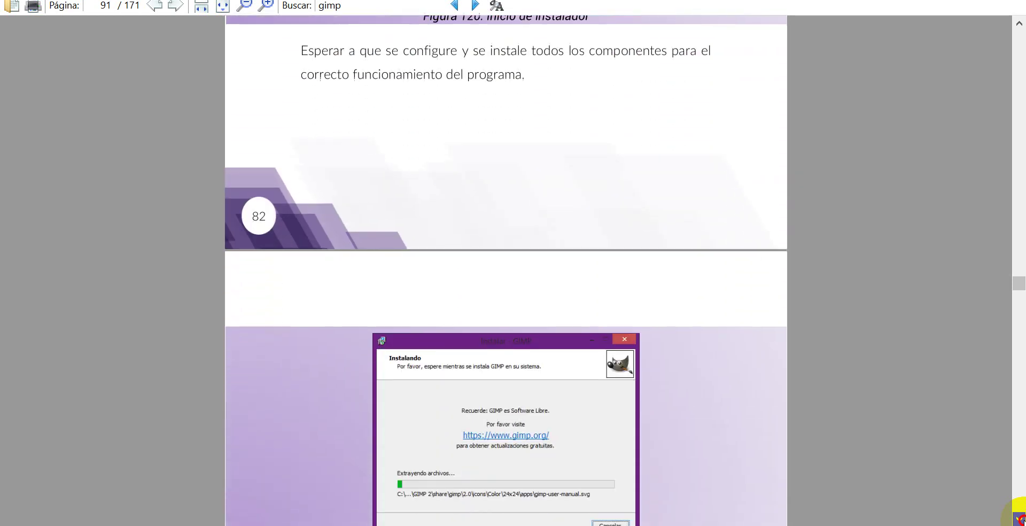
left_click(1019, 519)
left_click(1018, 518)
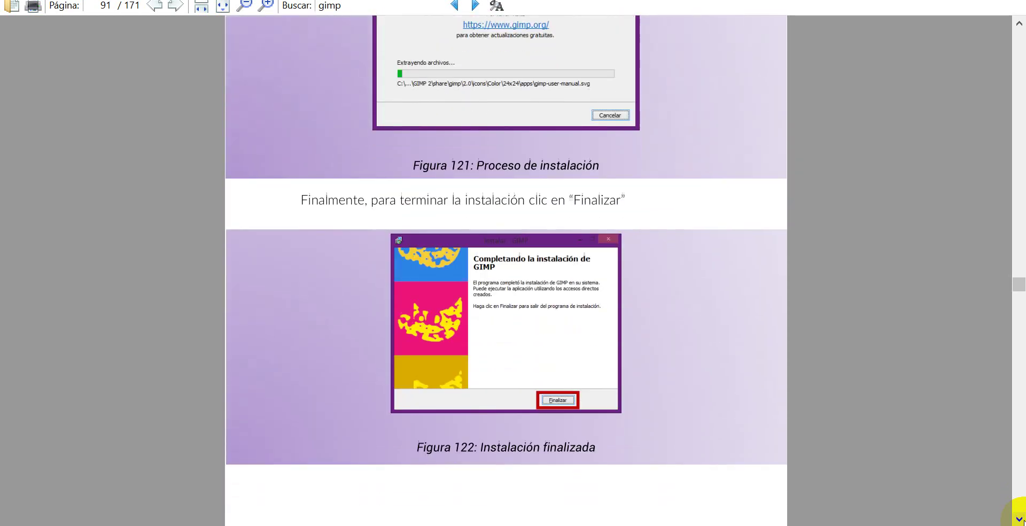
left_click(1017, 283)
left_click_drag(1017, 282, 1017, 287)
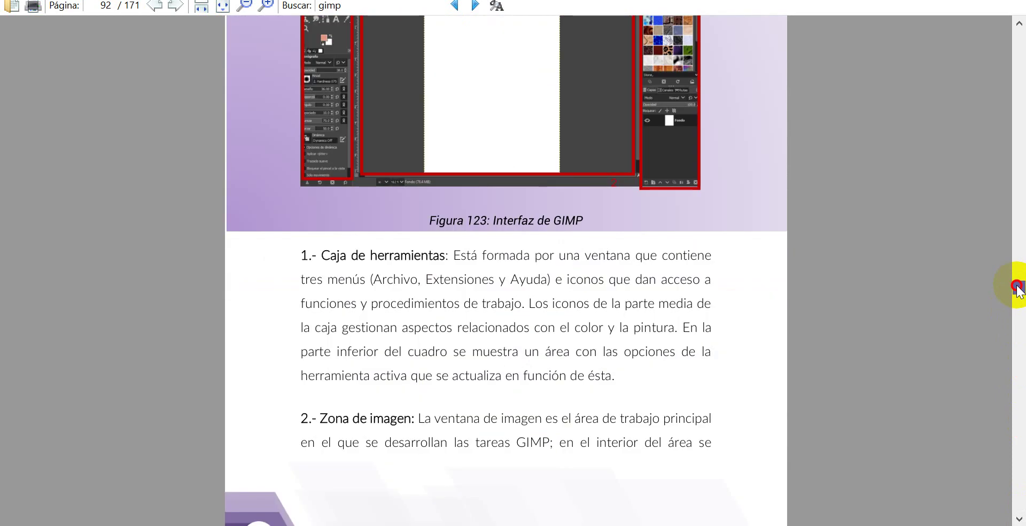
Return to the 3.3 heading and restore the GIMP installer window
left_click_drag(1018, 289, 1017, 286)
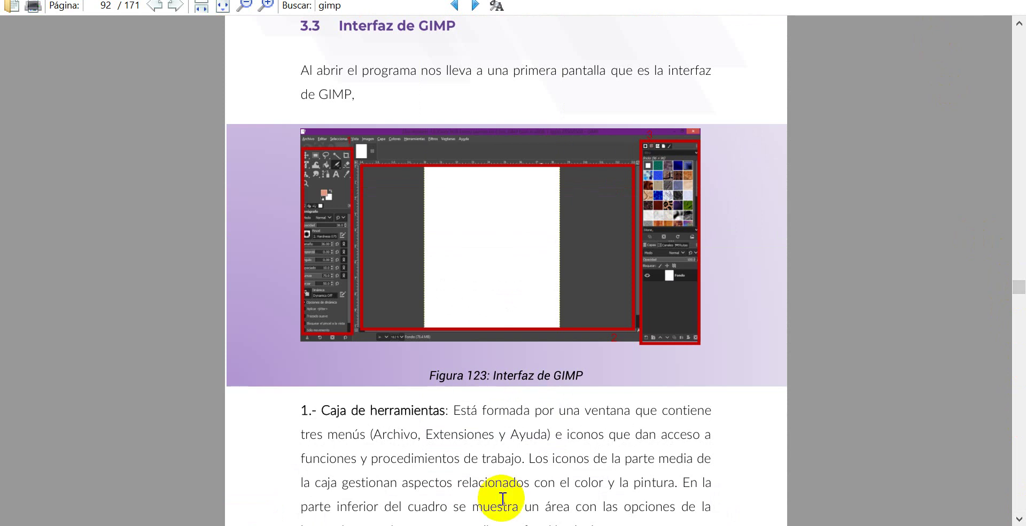
left_click(500, 525)
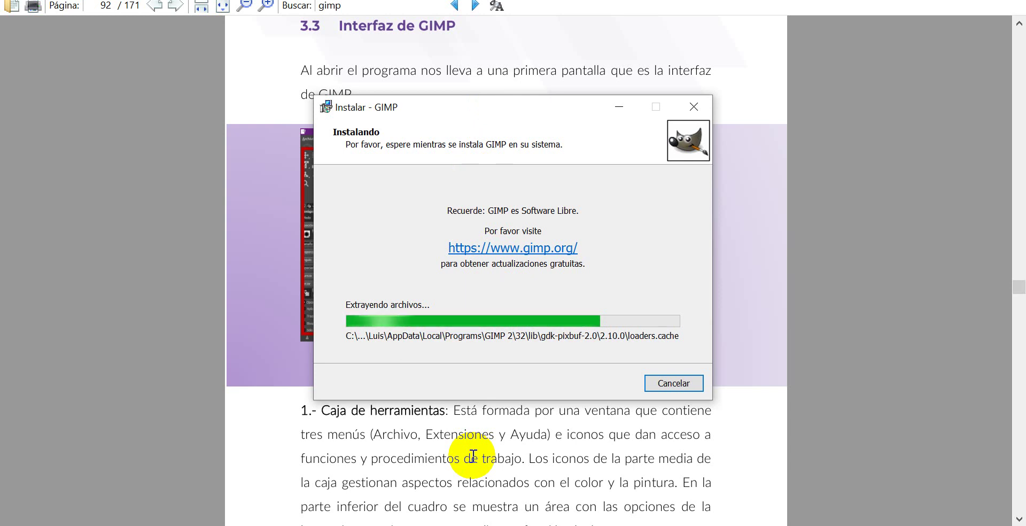
Let the GIMP installation complete in the background, then close it with Finalizar
left_click(446, 452)
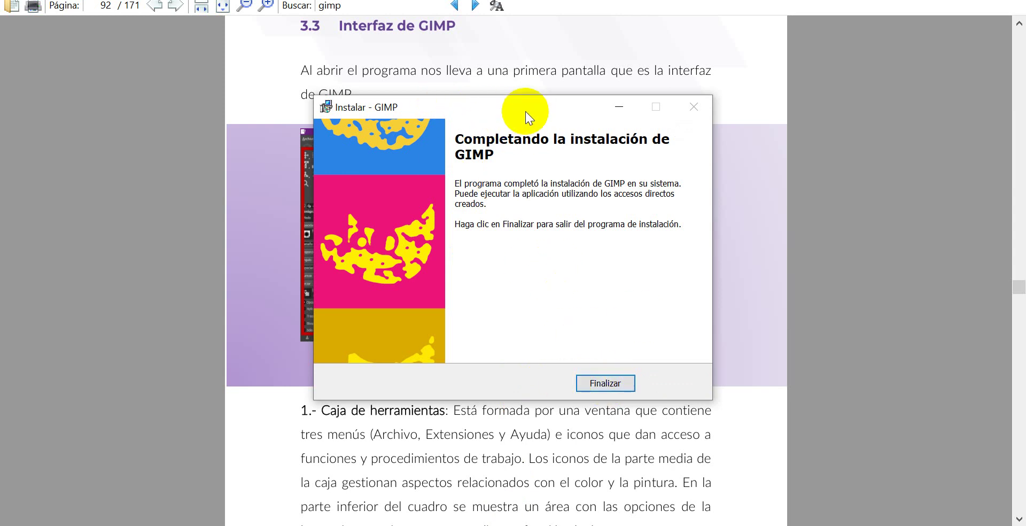
left_click_drag(527, 113, 522, 154)
left_click(602, 423)
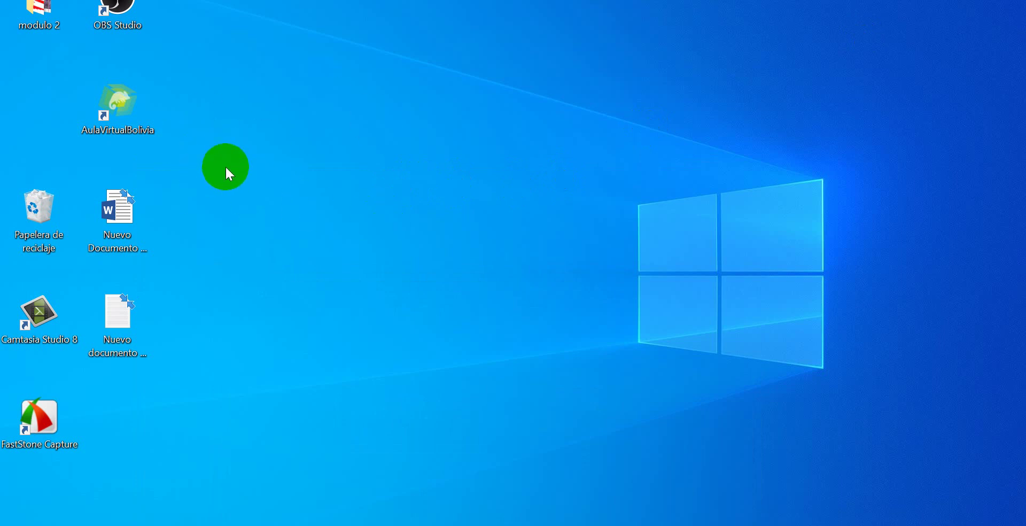
Search the Start menu for 'gim' and launch GIMP 2.10.22
right_click(249, 163)
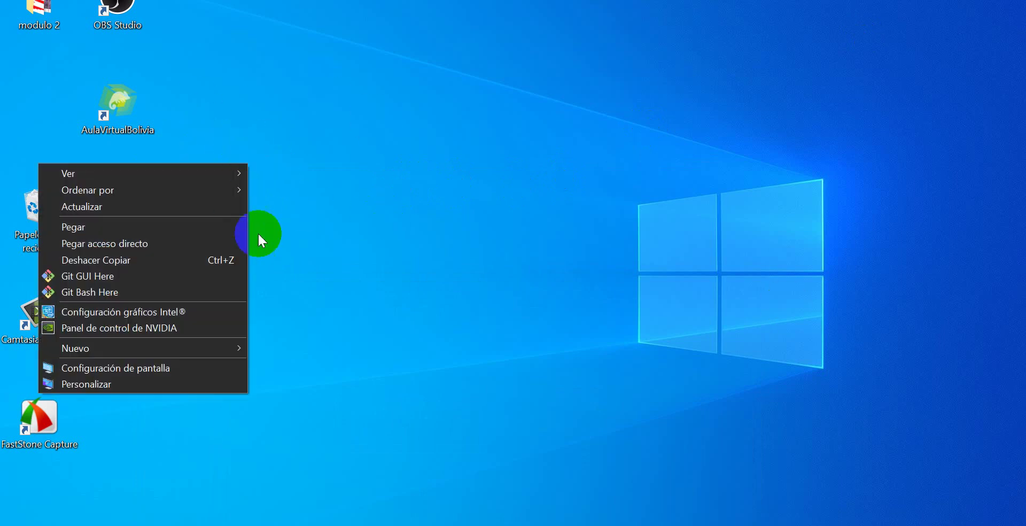
left_click(258, 236)
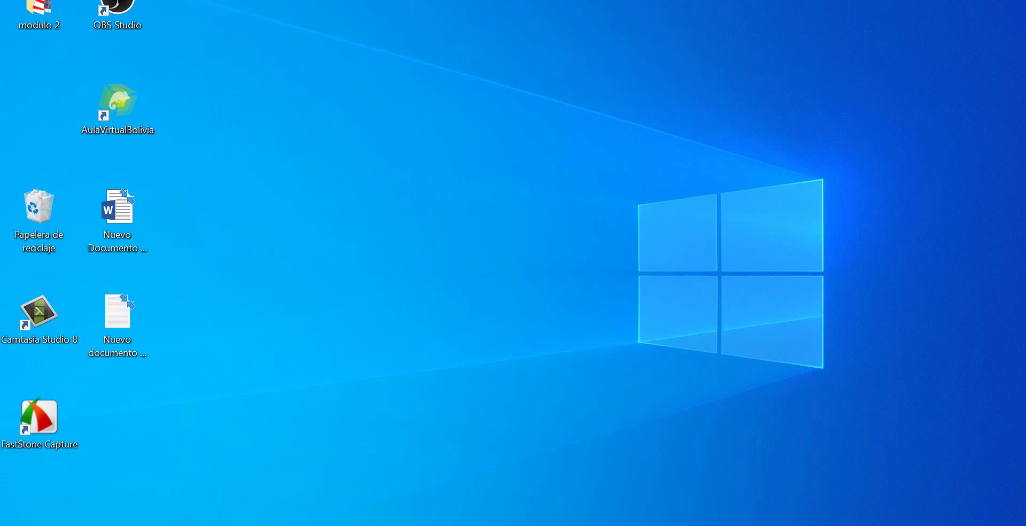
key("super")
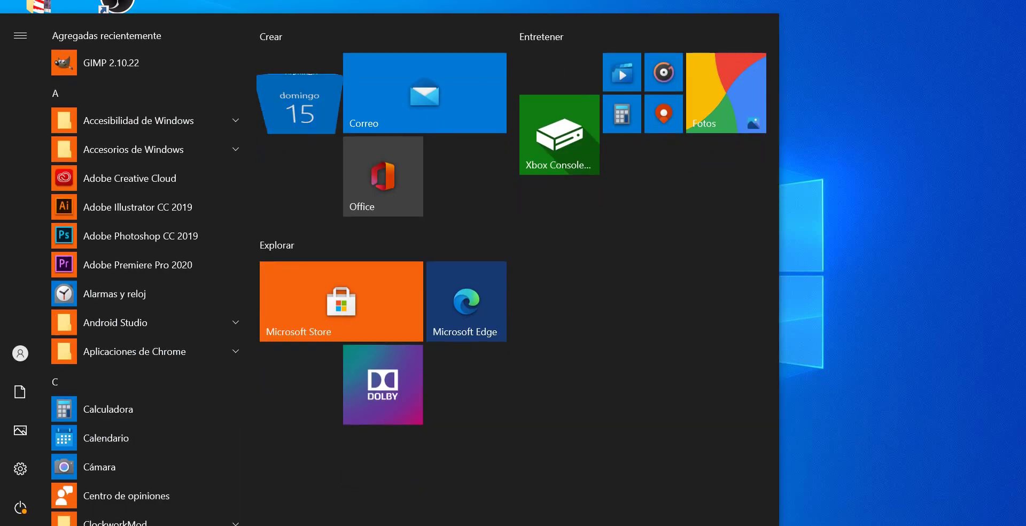
type("gim")
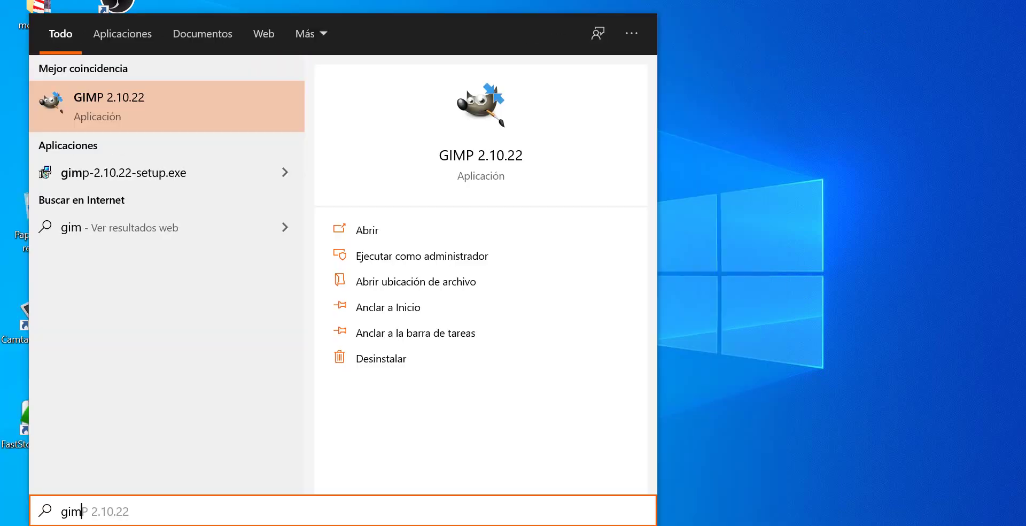
left_click(364, 230)
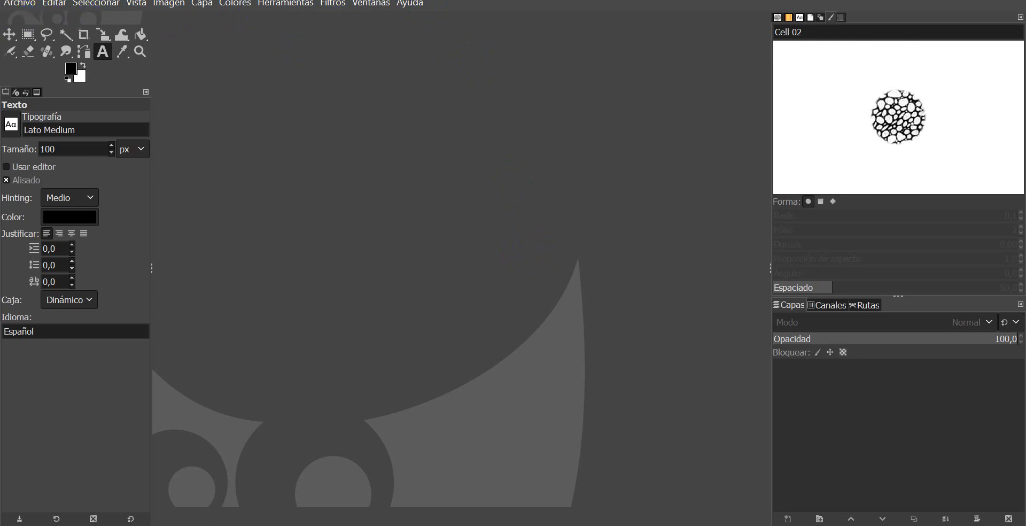
Reset colours to default black and white and select the Move tool
left_click(21, 4)
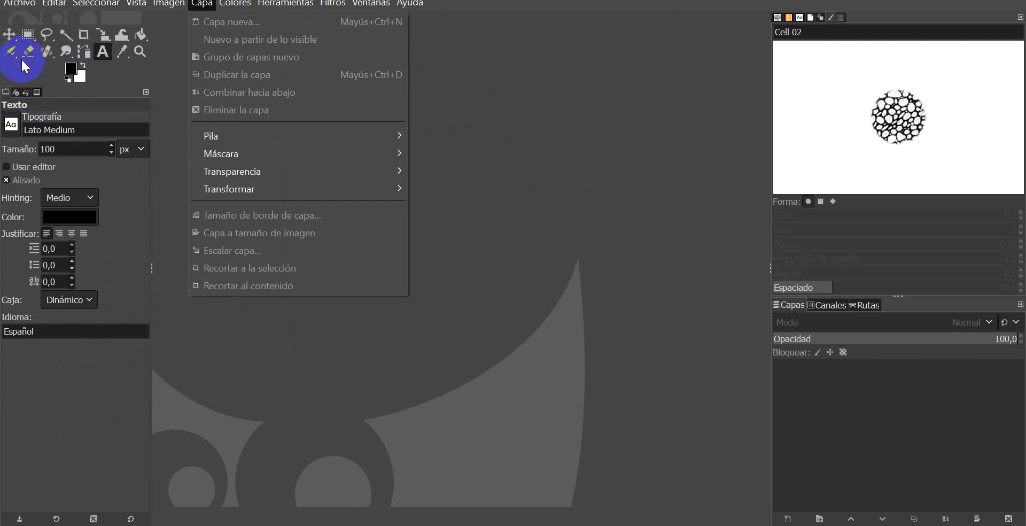
key("d")
key("d")
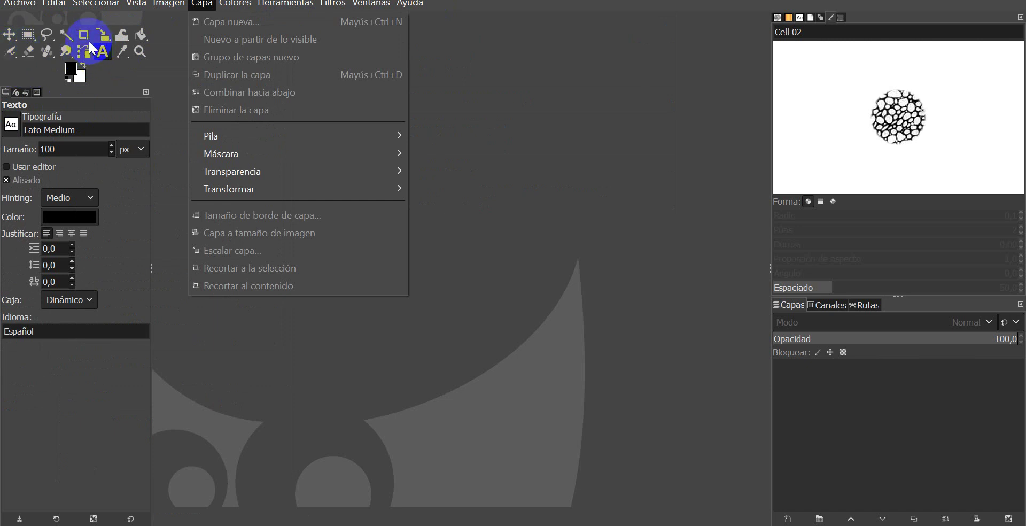
left_click(9, 43)
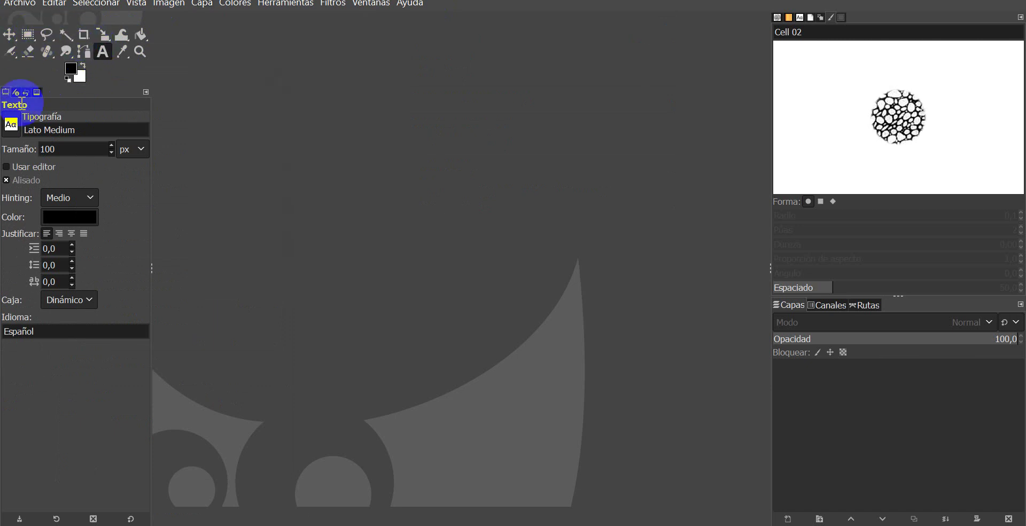
left_click(105, 33)
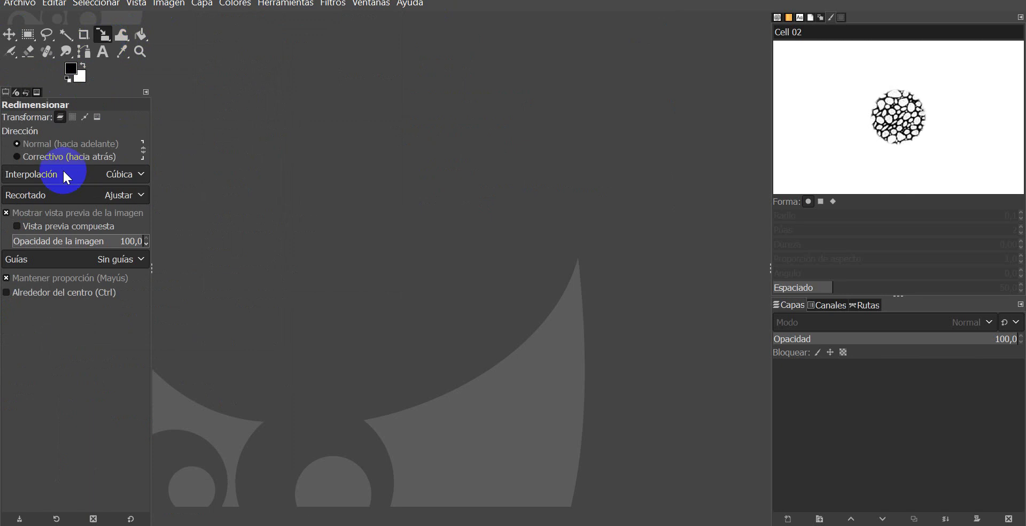
left_click(64, 36)
left_click(46, 35)
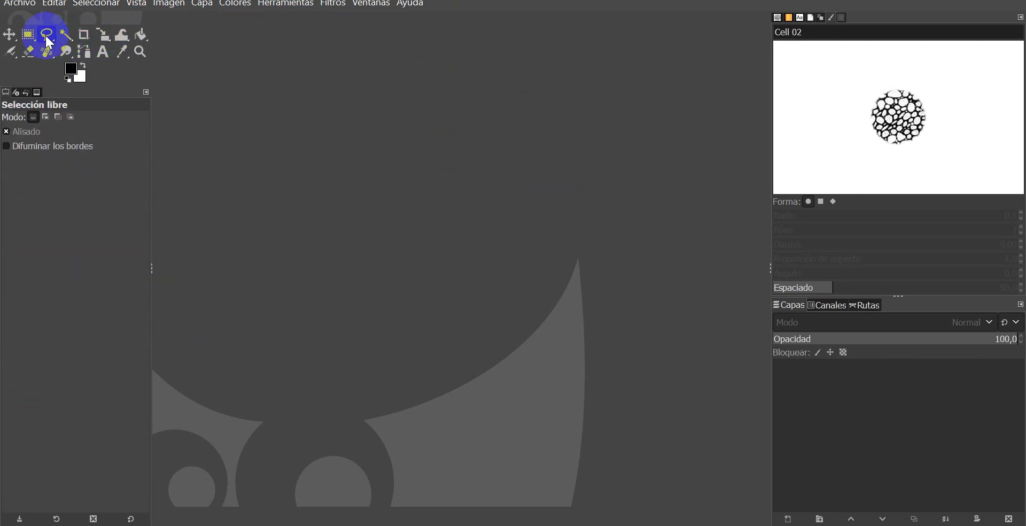
left_click(9, 34)
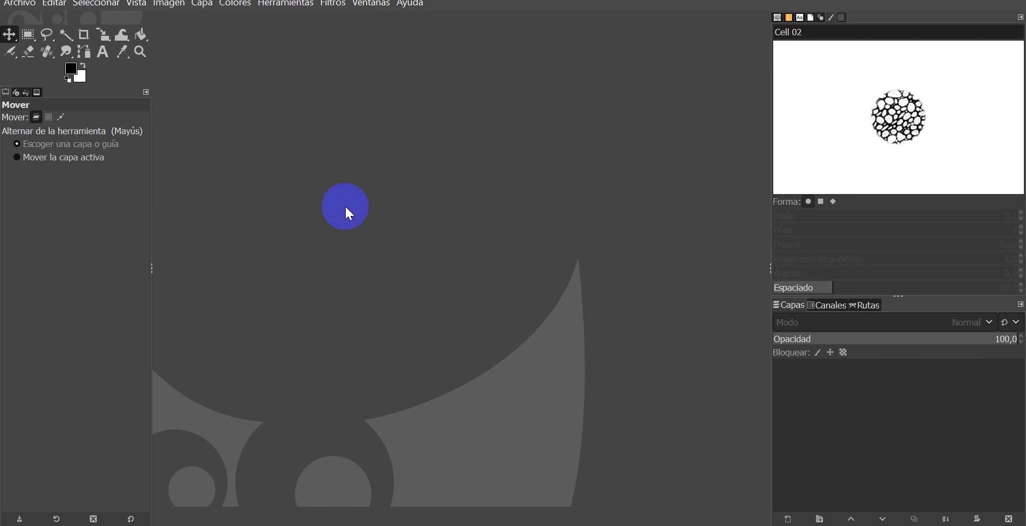
left_click(26, 4)
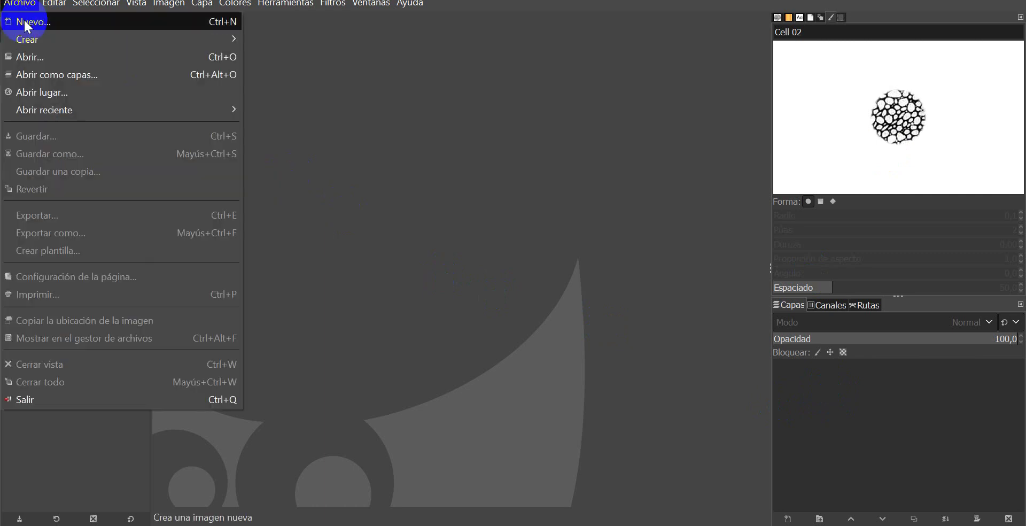
Create a new image with Anchura 500 and Altura 500 px
left_click(25, 22)
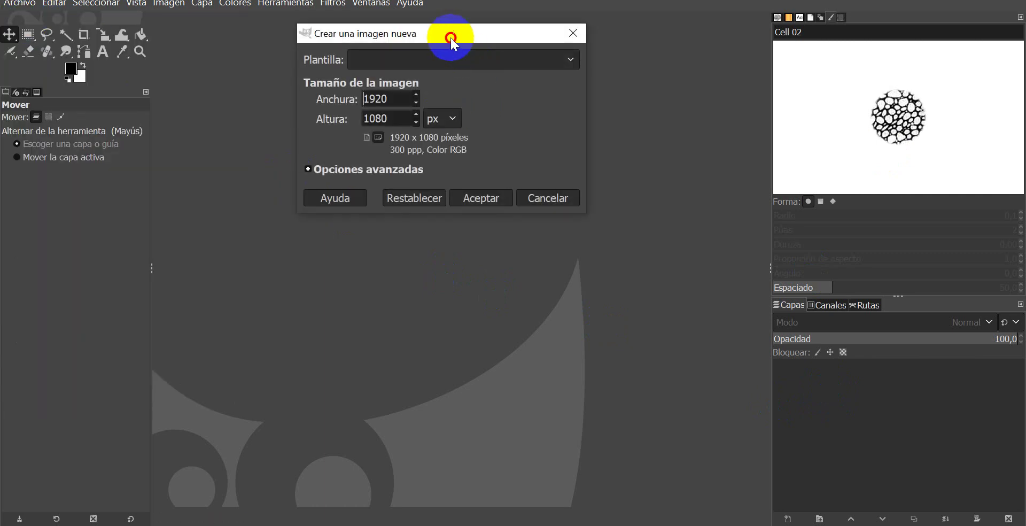
left_click_drag(451, 37, 514, 91)
double_click(436, 153)
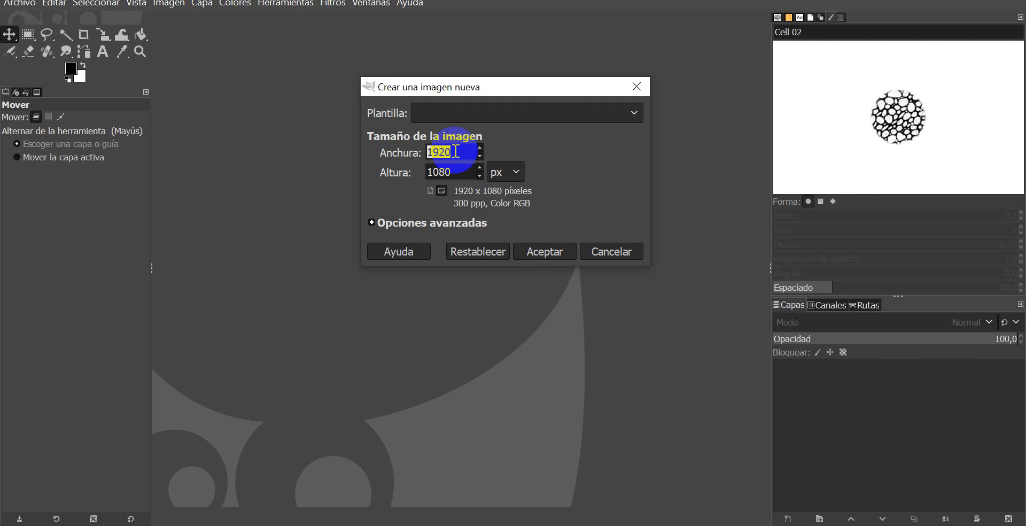
type("500")
left_click_drag(460, 170, 426, 170)
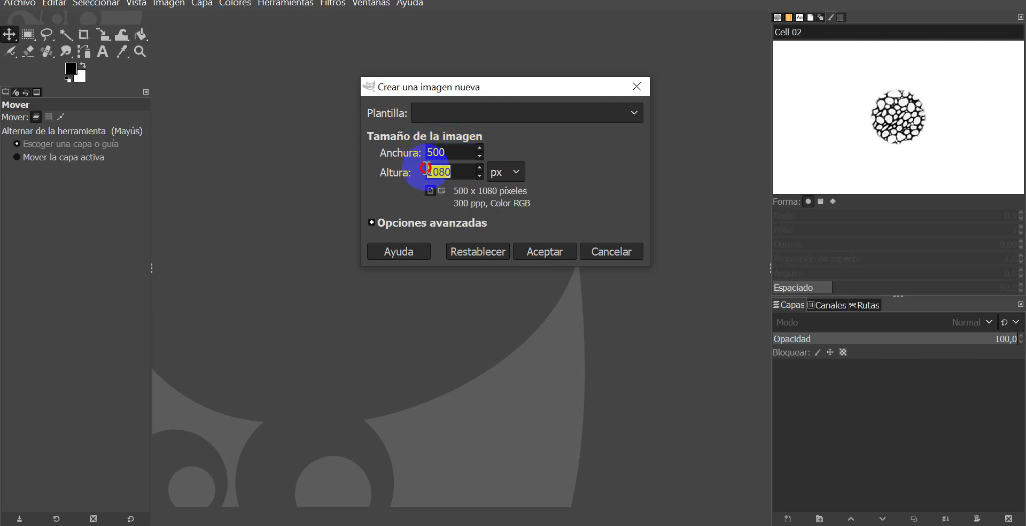
type("599")
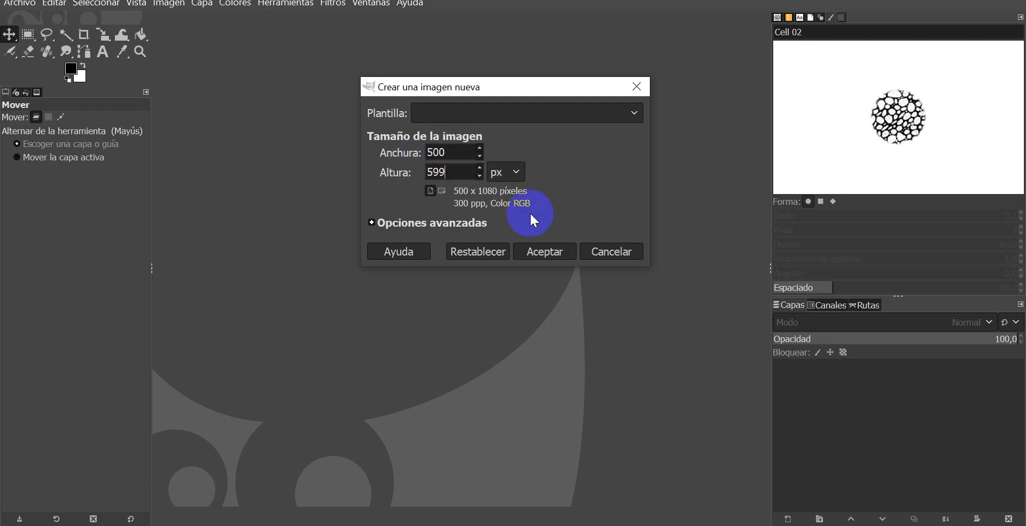
key("BackSpace")
key("BackSpace")
type("0")
type("0")
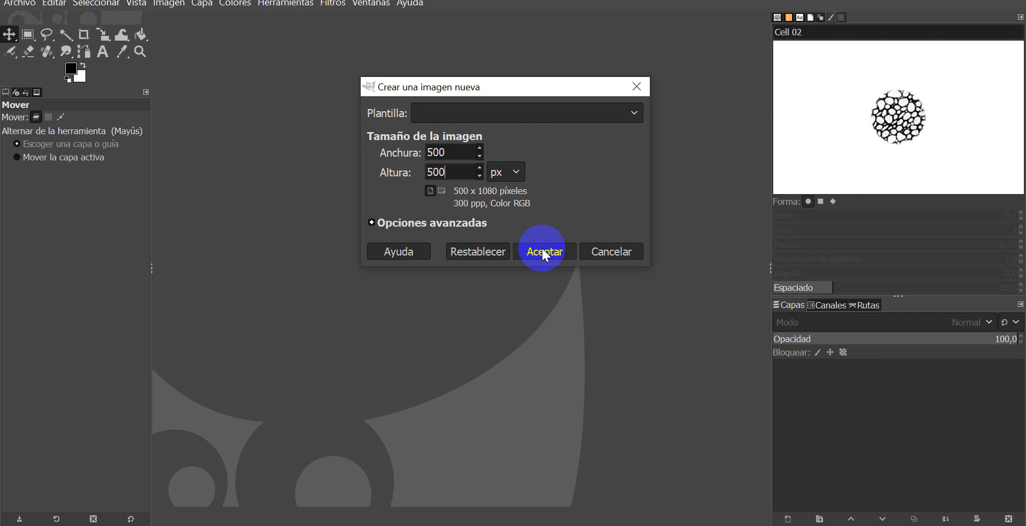
left_click(543, 250)
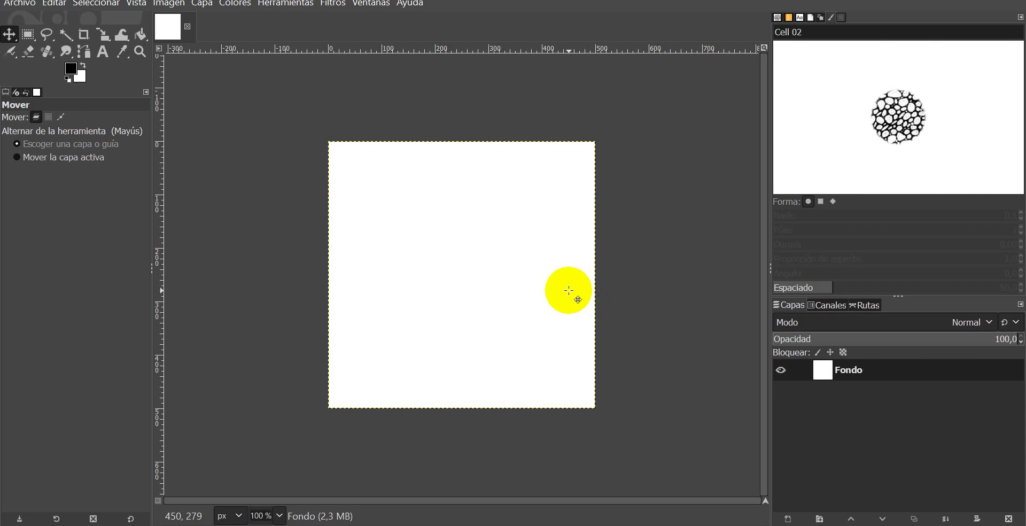
left_click(216, 175)
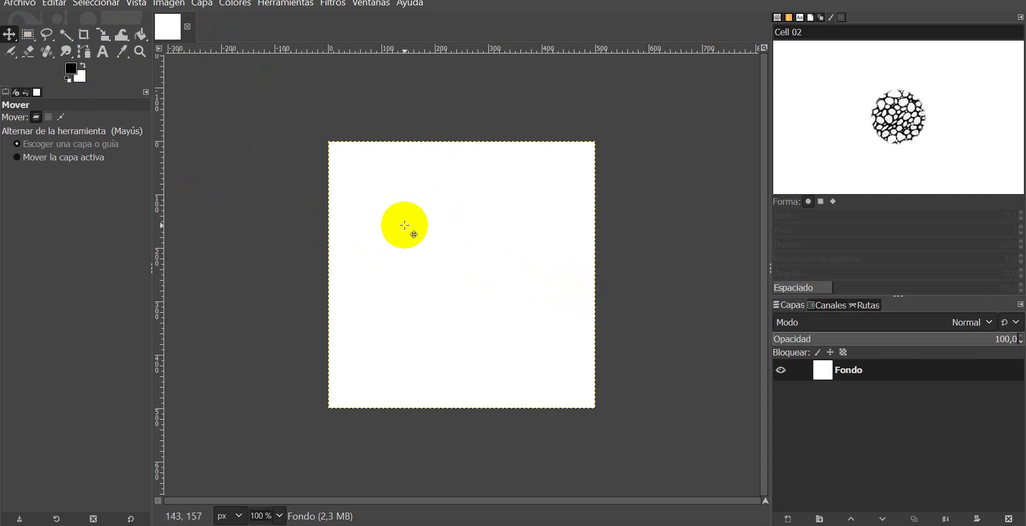
left_click_drag(479, 227, 403, 224)
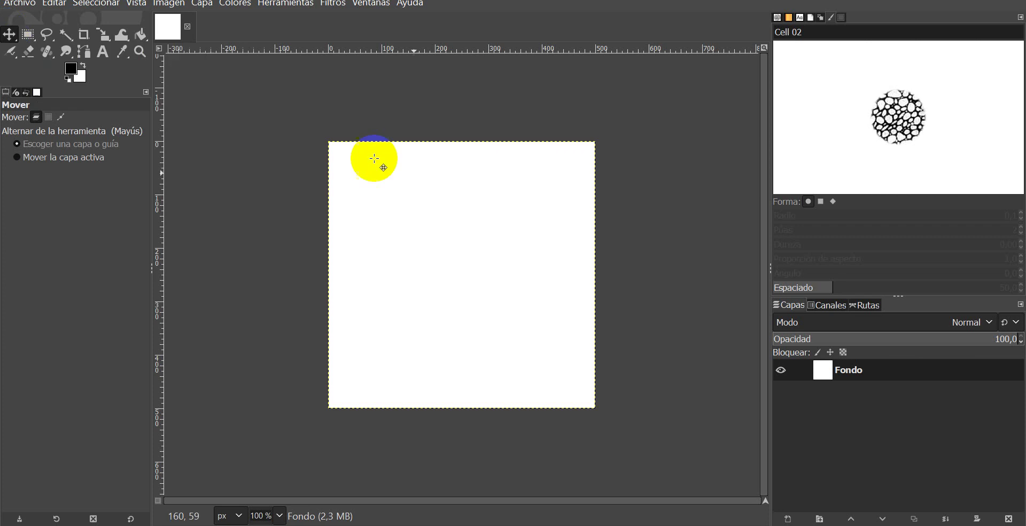
left_click(69, 81)
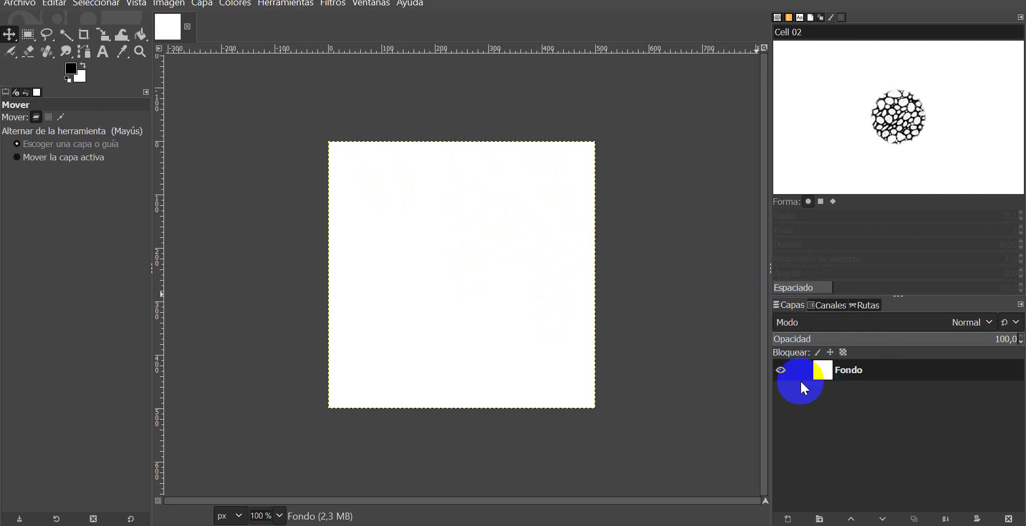
left_click(401, 262)
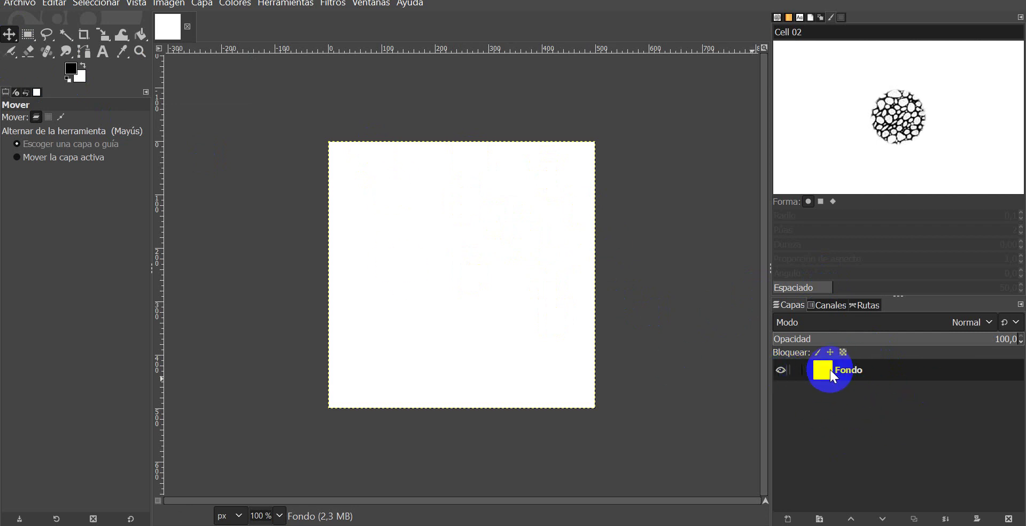
left_click(453, 285)
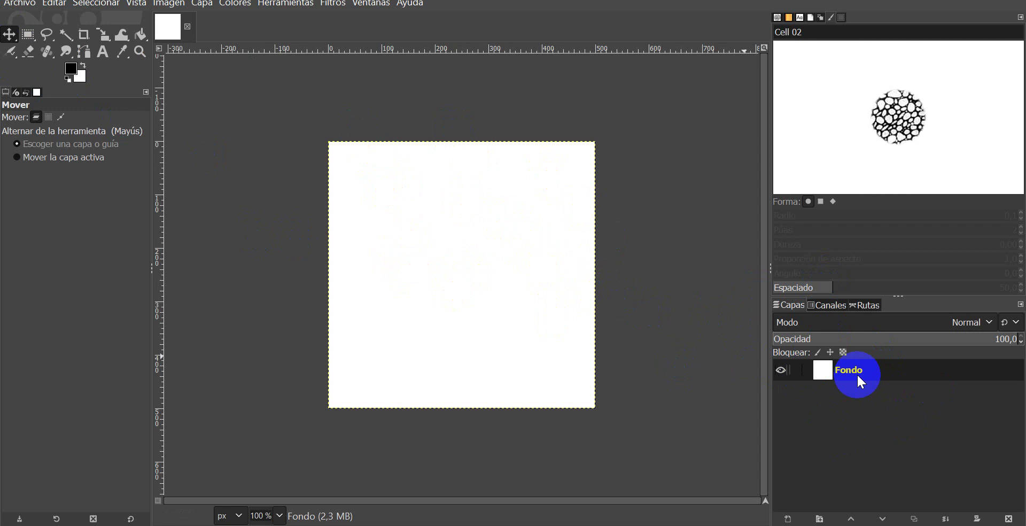
left_click(459, 246)
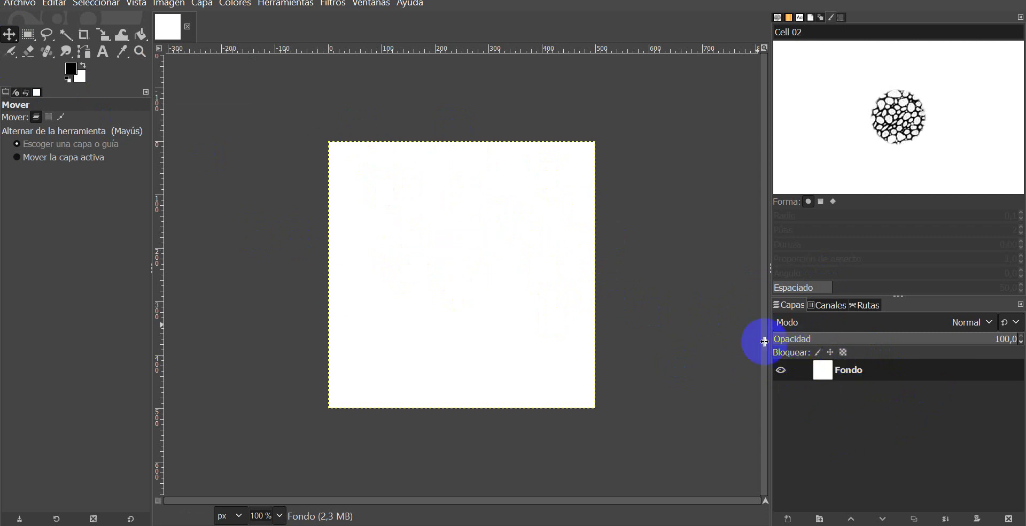
left_click(603, 300)
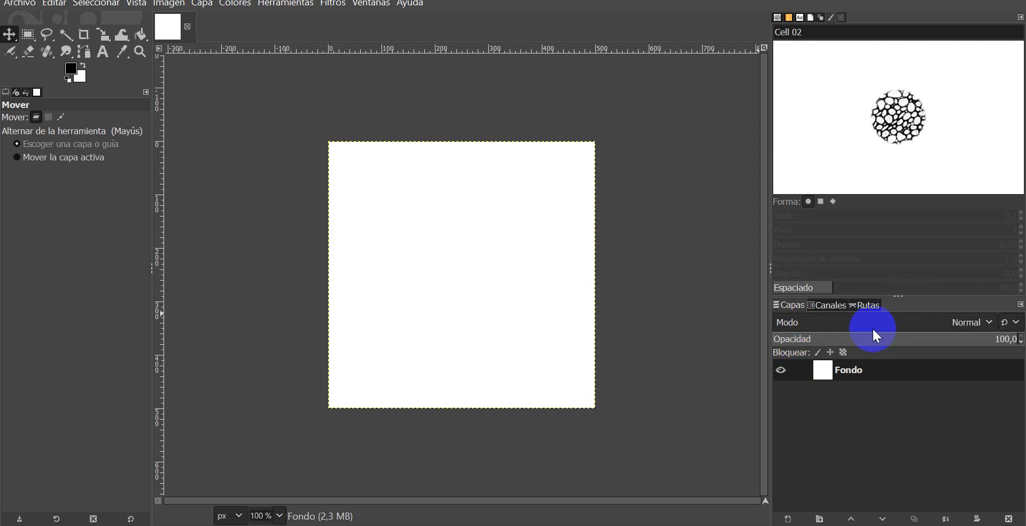
left_click(860, 369)
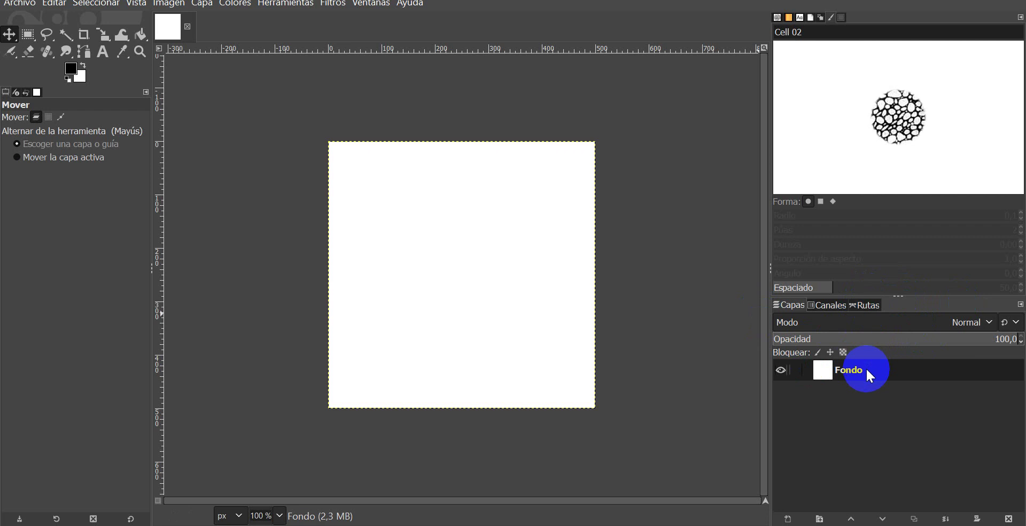
left_click(820, 369)
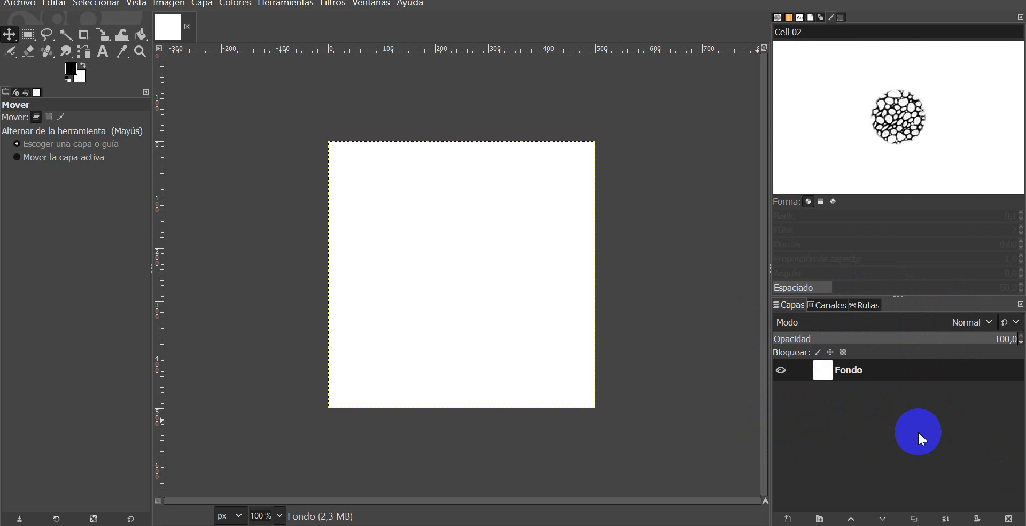
left_click(333, 175)
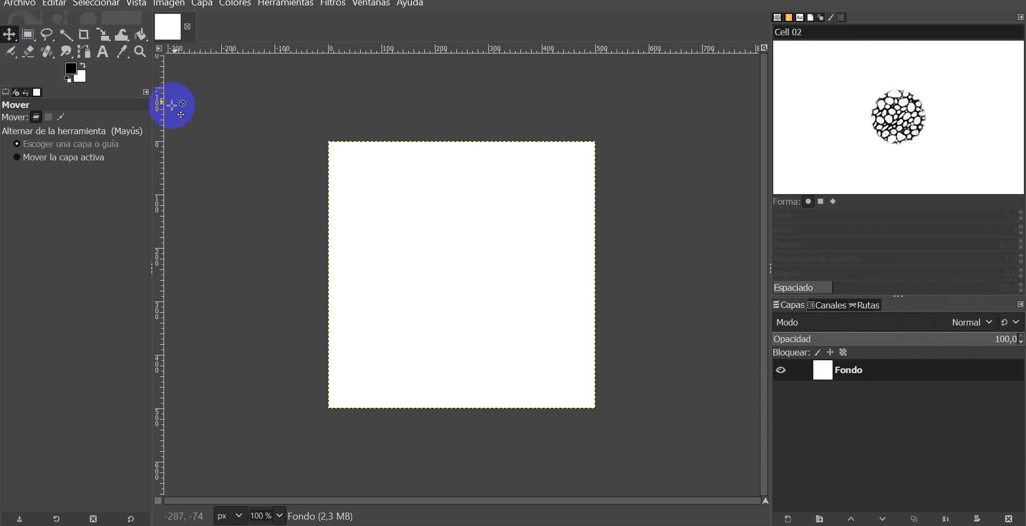
left_click(447, 280)
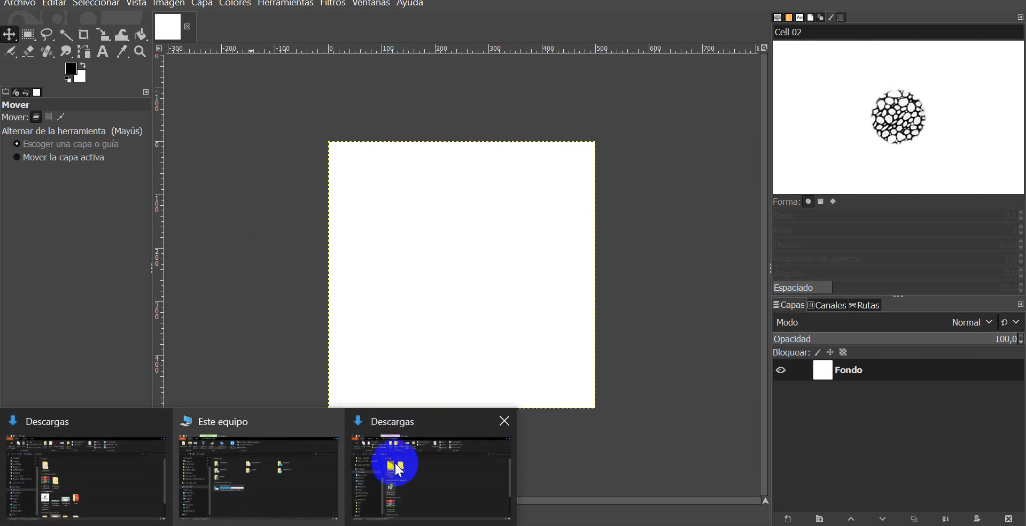
Find the WhatsApp Emprender logo image in Descargas and drag it toward GIMP
left_click(409, 466)
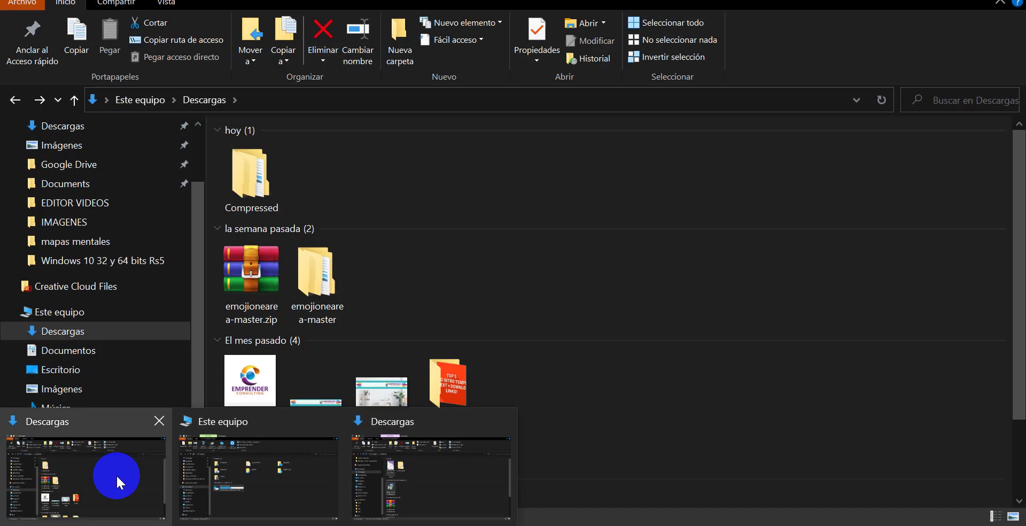
left_click(116, 474)
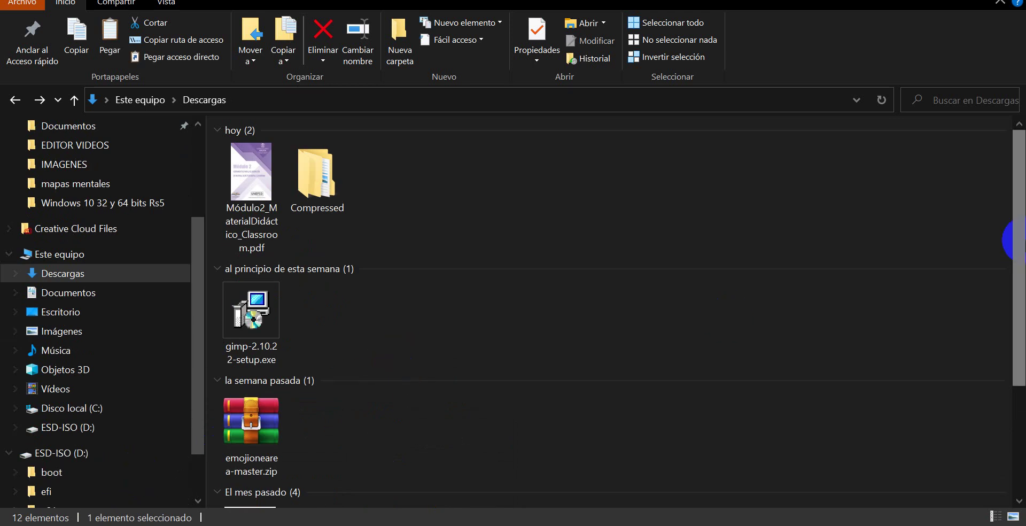
left_click_drag(1014, 233, 1015, 355)
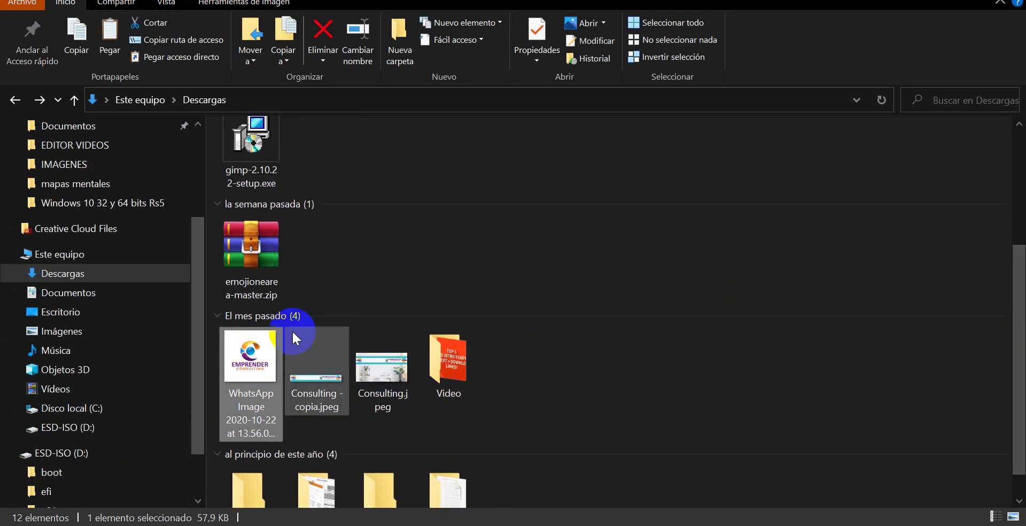
mouse_move(256, 364)
left_mouse_down()
mouse_move(548, 369)
mouse_move(498, 444)
mouse_move(448, 243)
left_mouse_up()
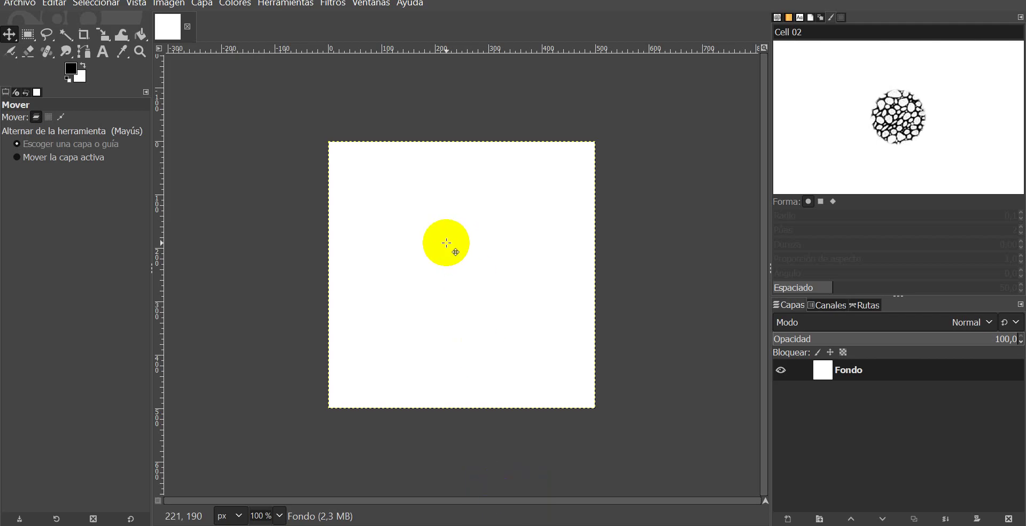
Drop the WhatsApp logo image onto the canvas as a layer and view it at 50% zoom
left_click_drag(447, 243, 447, 243)
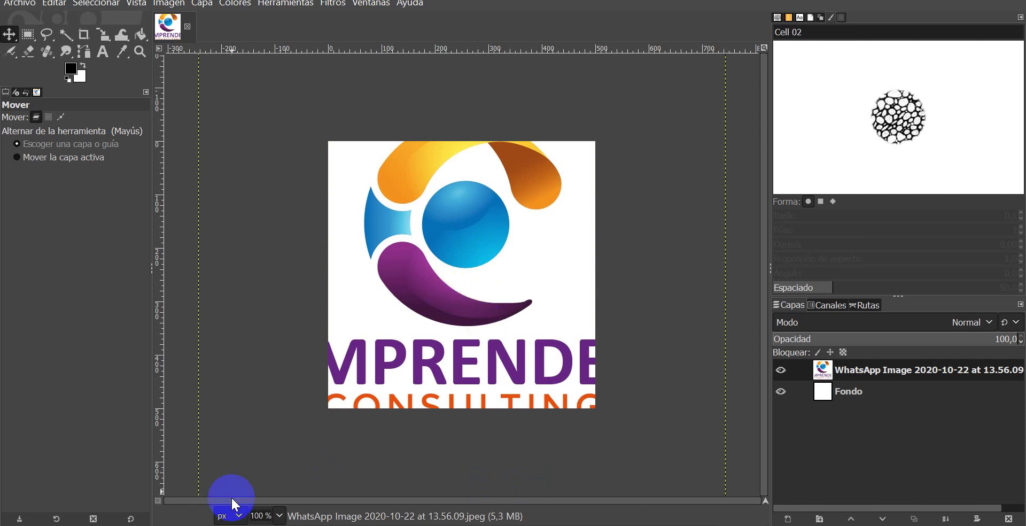
left_click(278, 516)
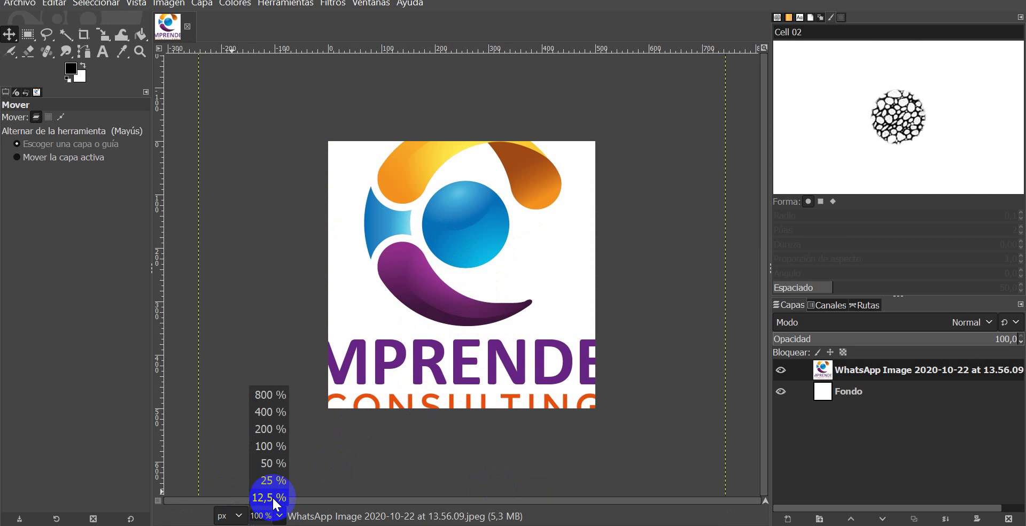
left_click(280, 517)
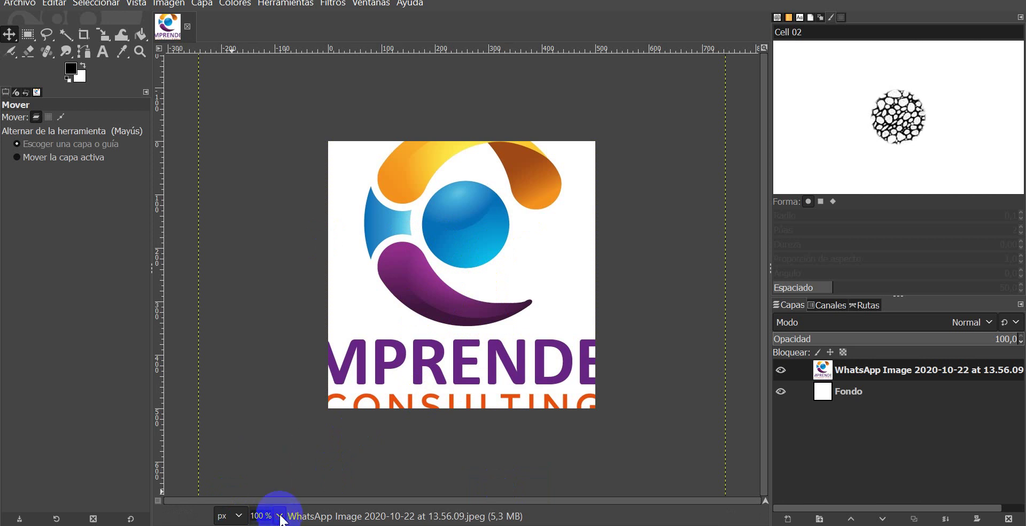
left_click(279, 516)
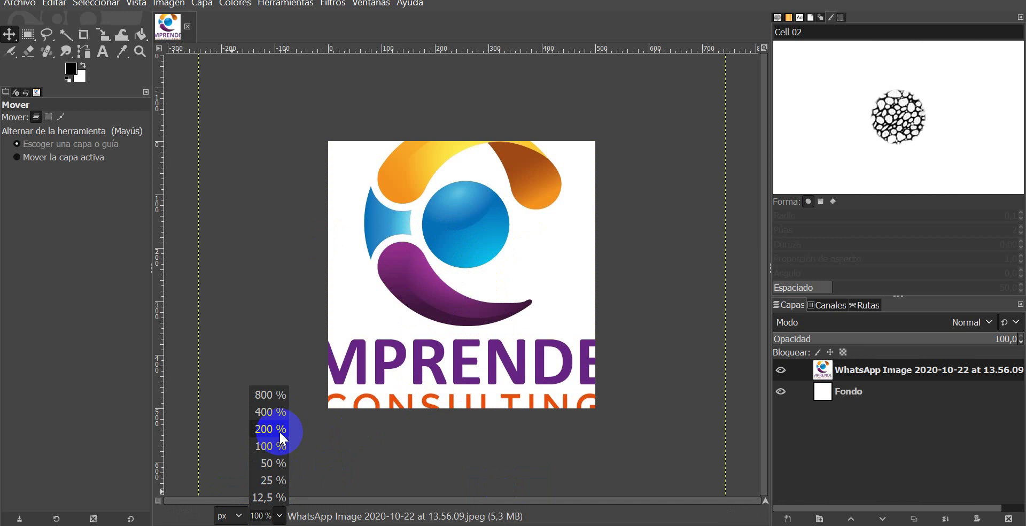
left_click(274, 465)
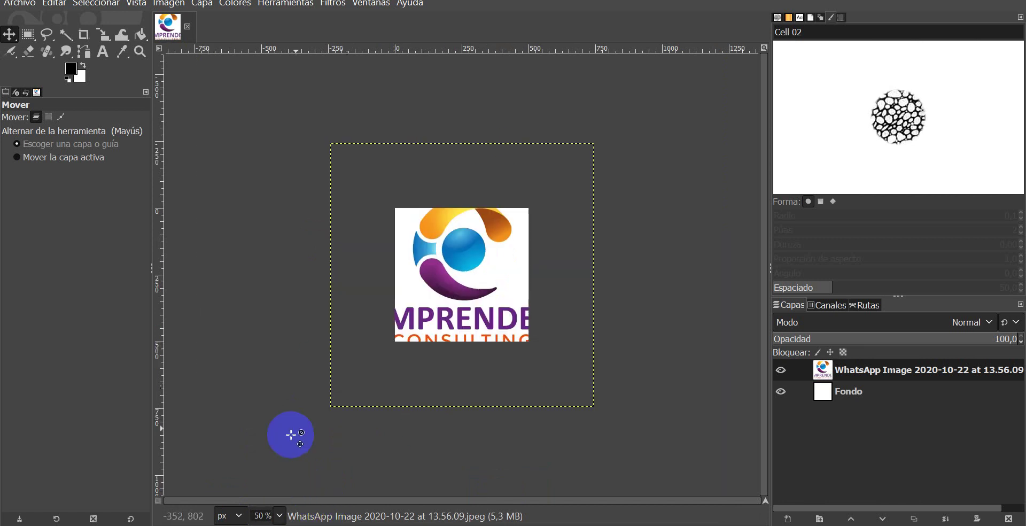
Make the WhatsApp Image logo layer the active layer
left_click(885, 418)
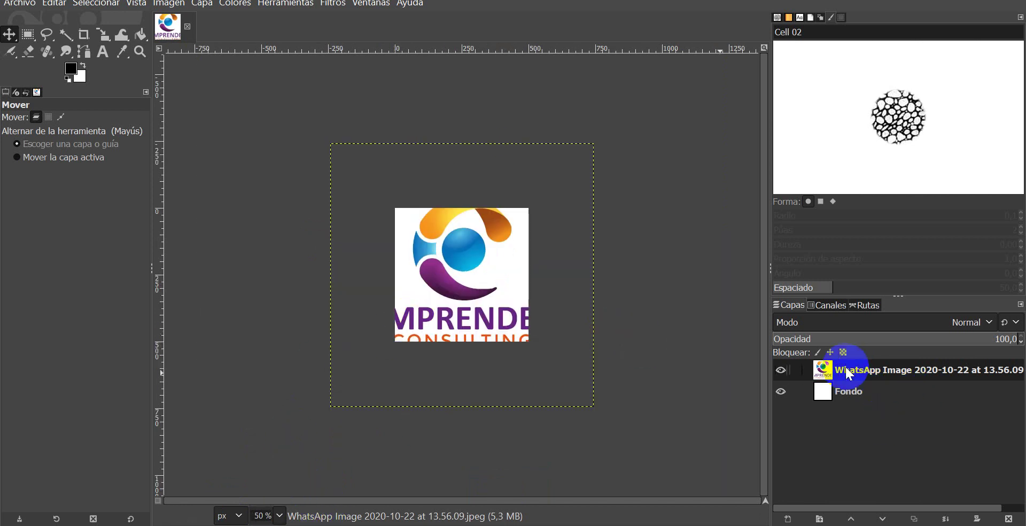
left_click(845, 449)
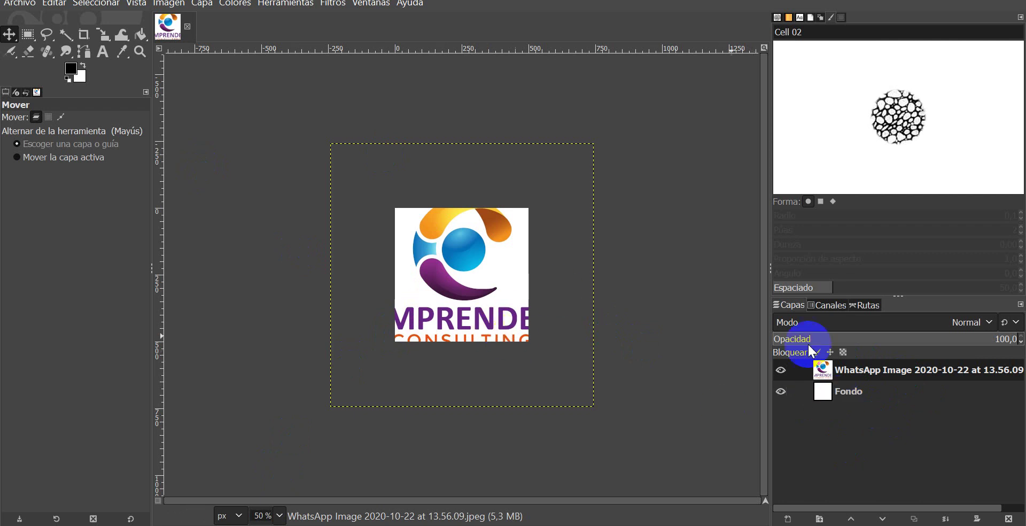
left_click(846, 367)
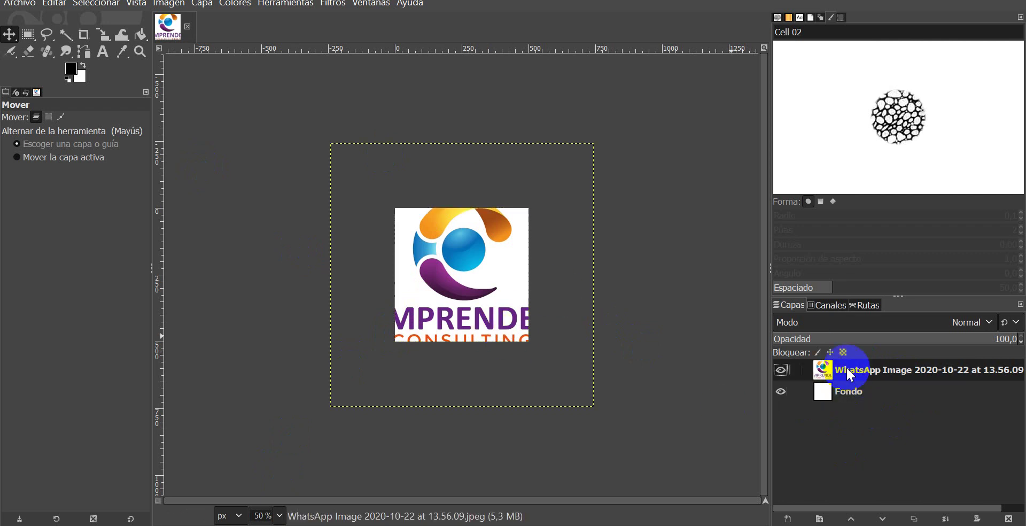
left_click(855, 370)
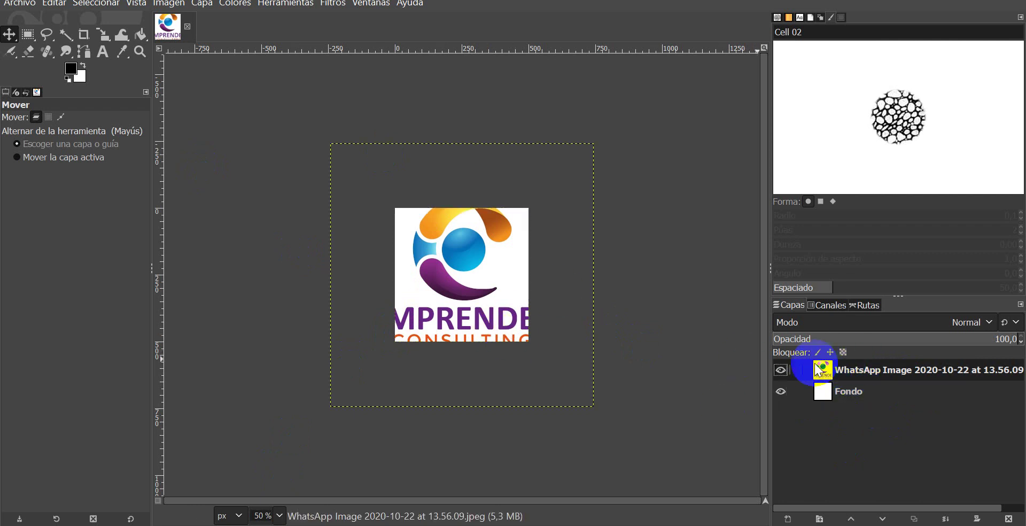
left_click(858, 369)
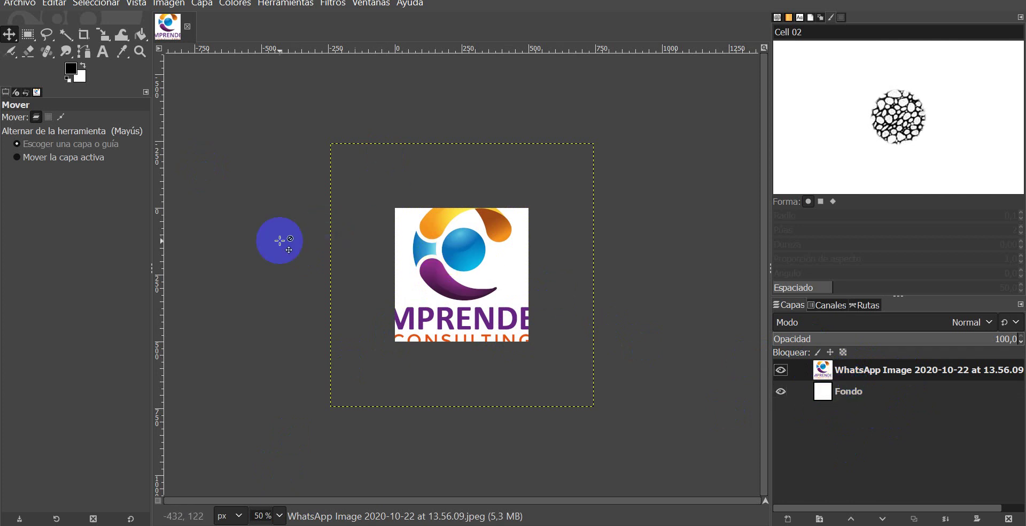
left_click(404, 320)
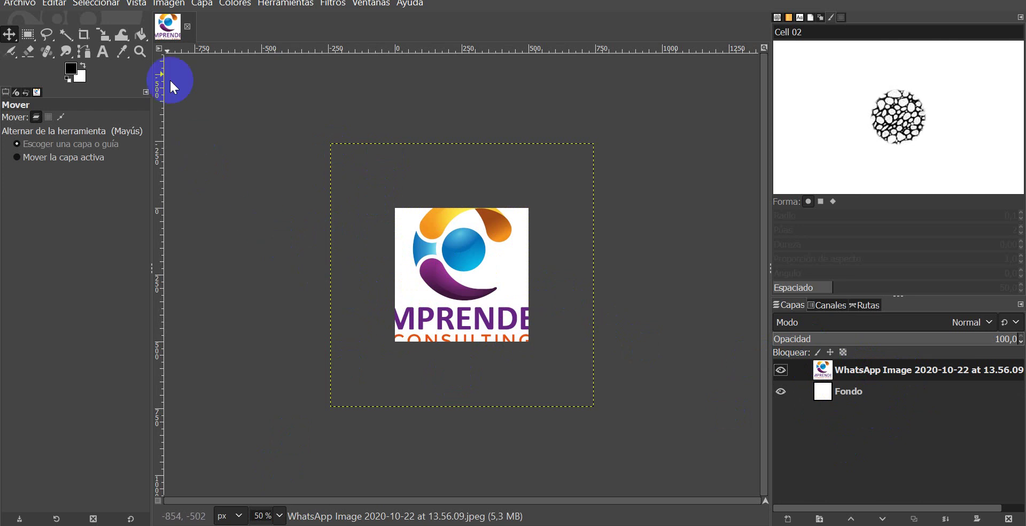
Scale the logo layer from 987 × 987 down to 175 × 175 pixels with the Scale tool
left_click(101, 36)
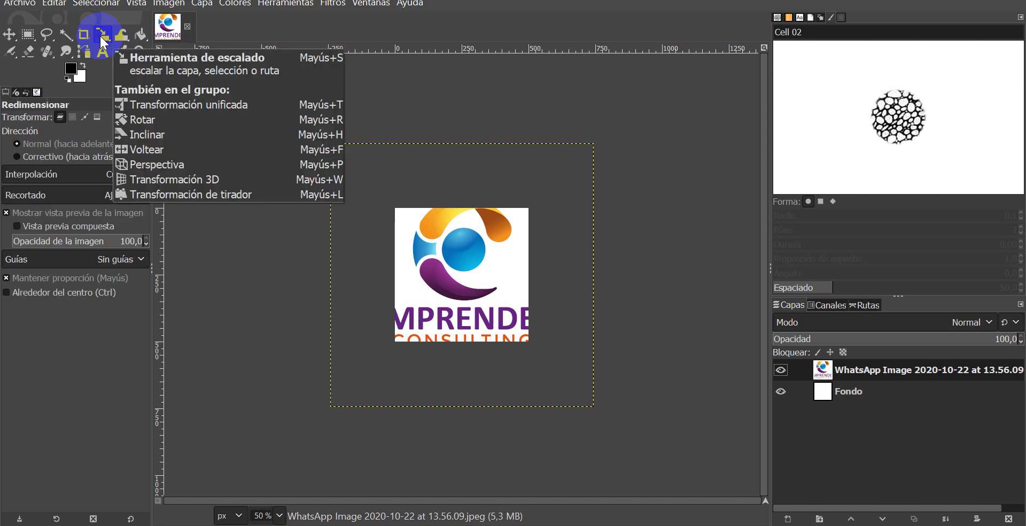
right_click(104, 34)
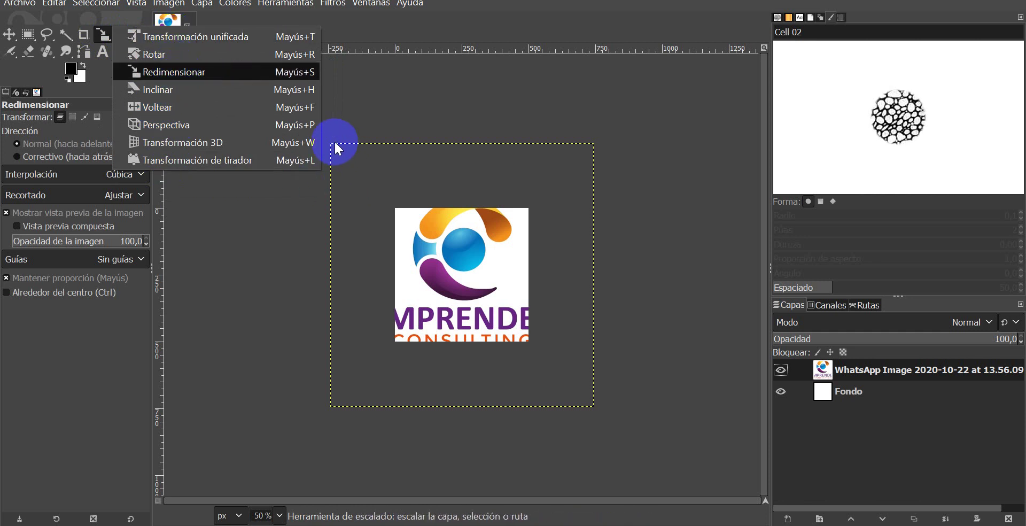
left_click(159, 73)
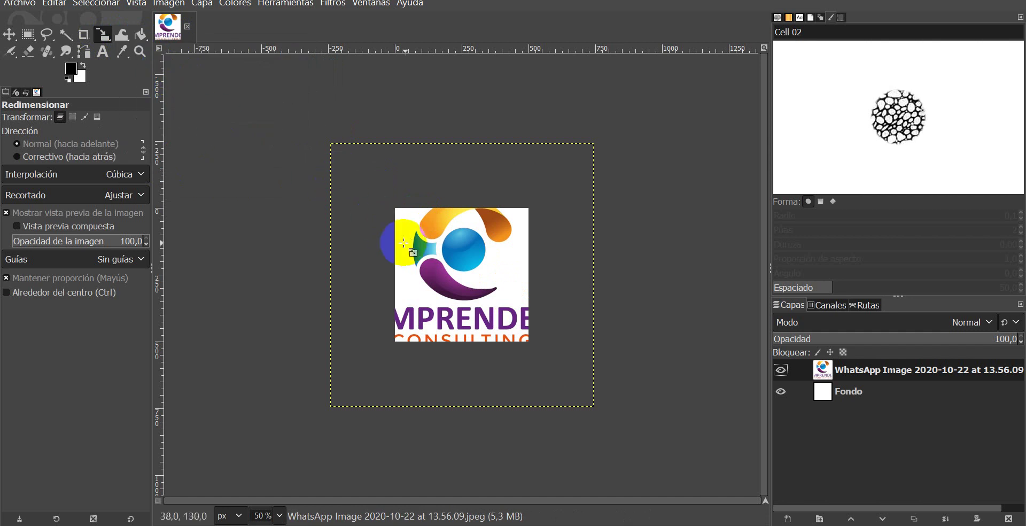
left_click(397, 205)
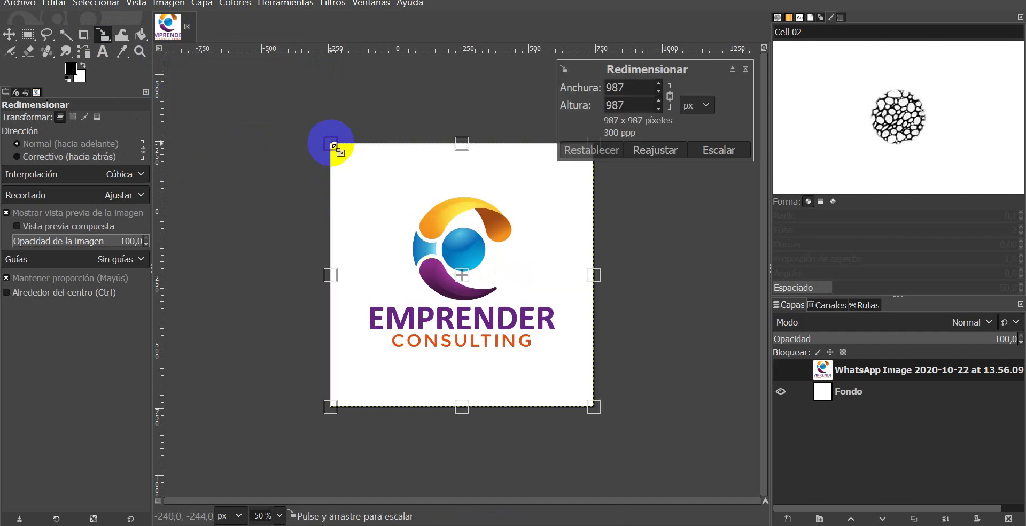
left_click(850, 366)
left_click_drag(332, 144, 534, 371)
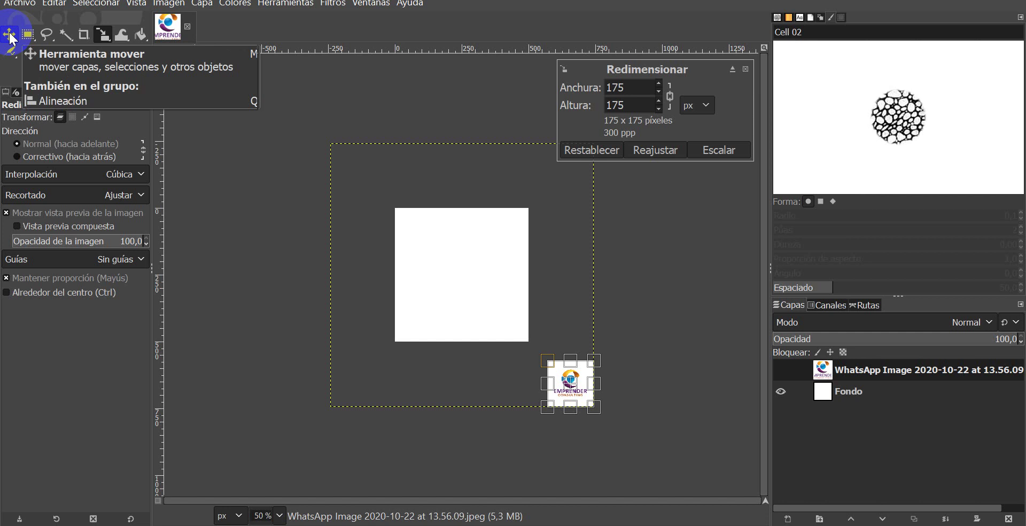
Apply the scaling, move the small logo to the upper-right corner, and zoom to 200%
left_click(10, 37)
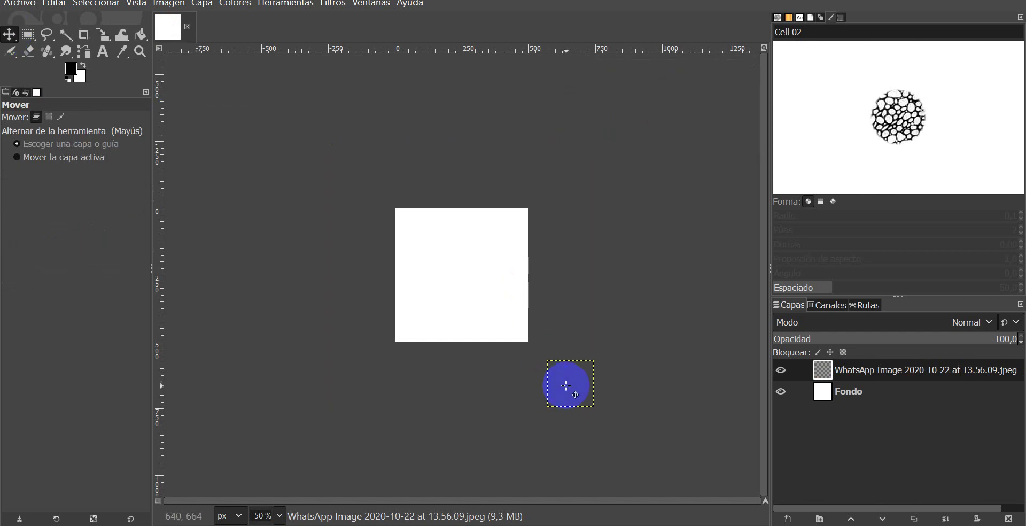
left_click_drag(571, 385, 499, 240)
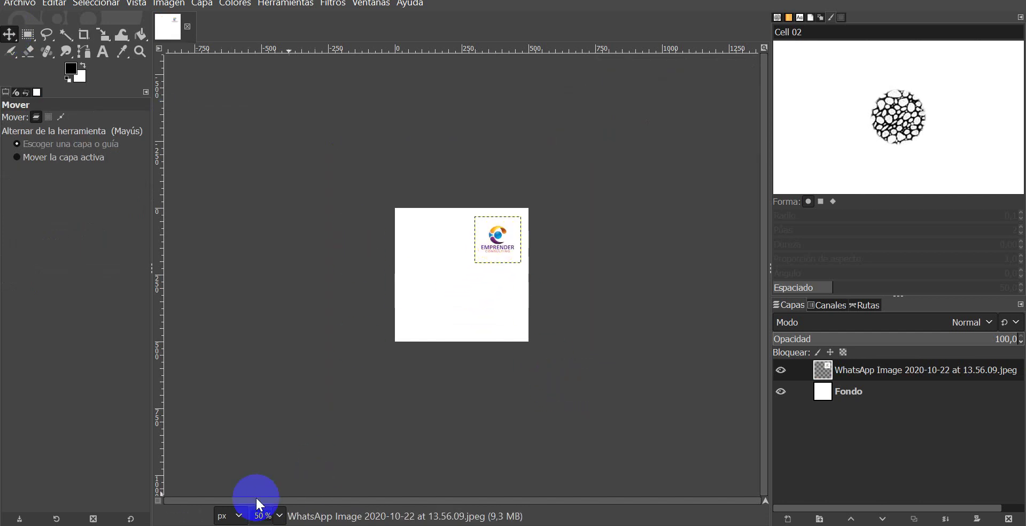
left_click(279, 517)
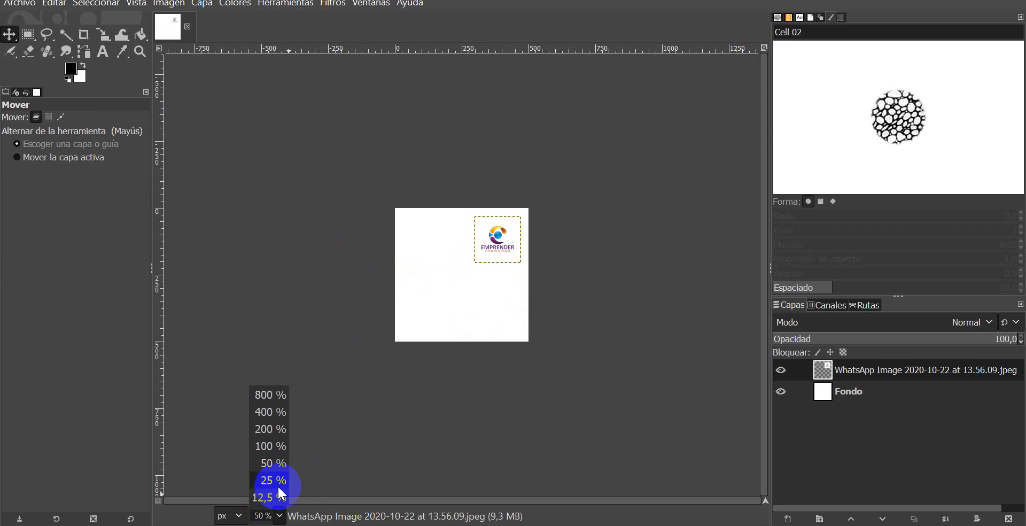
left_click(273, 446)
left_click(279, 516)
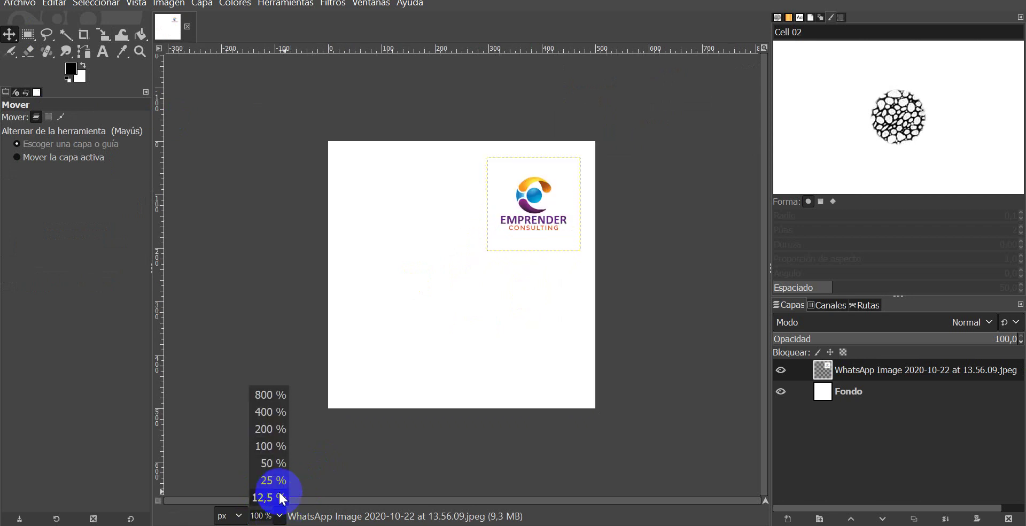
left_click(271, 433)
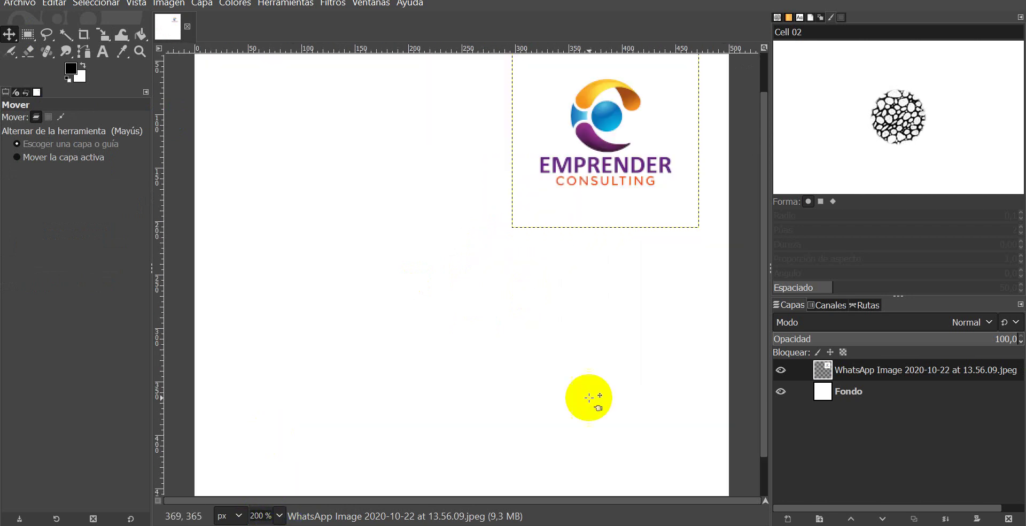
Zoom out to 150% to see the whole page and make Fondo the active layer
left_click_drag(765, 338, 757, 298)
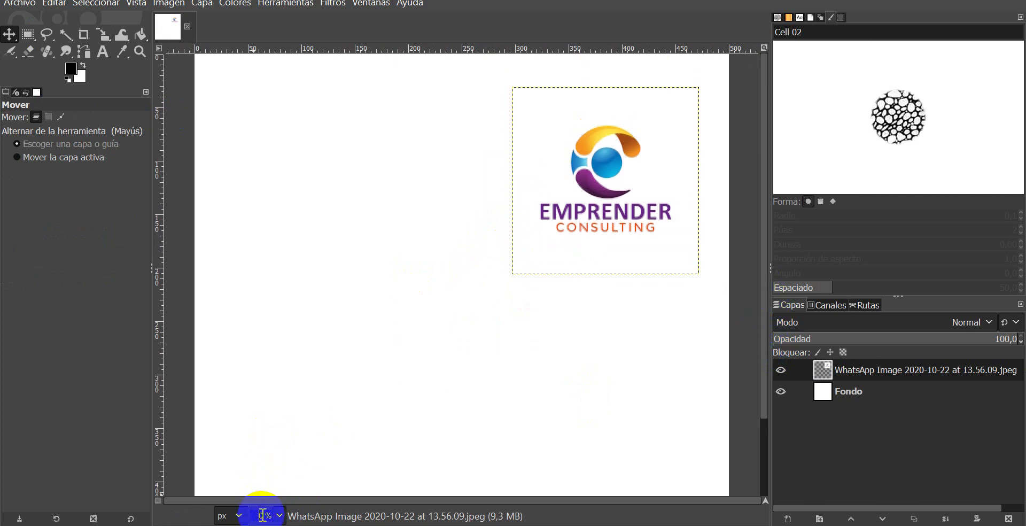
type("150")
key("Return")
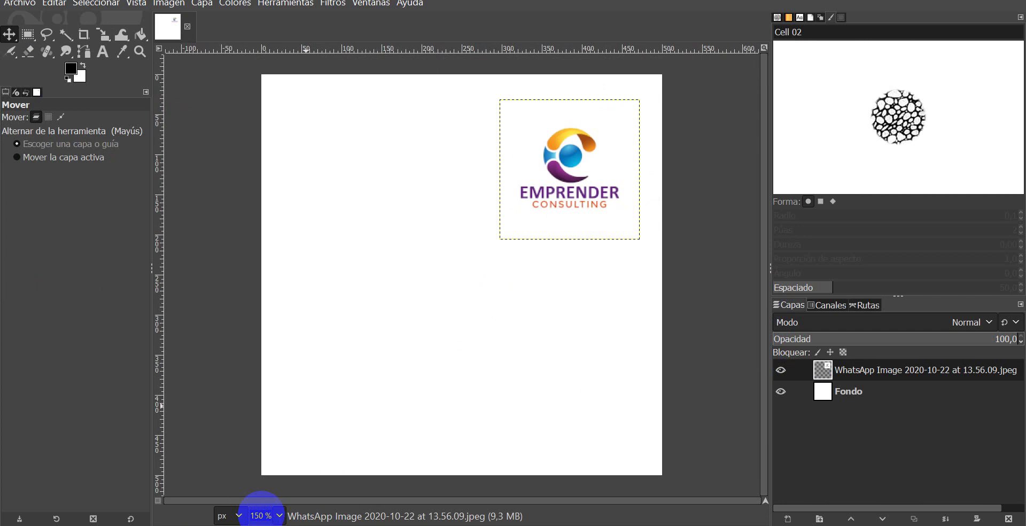
left_click(275, 155)
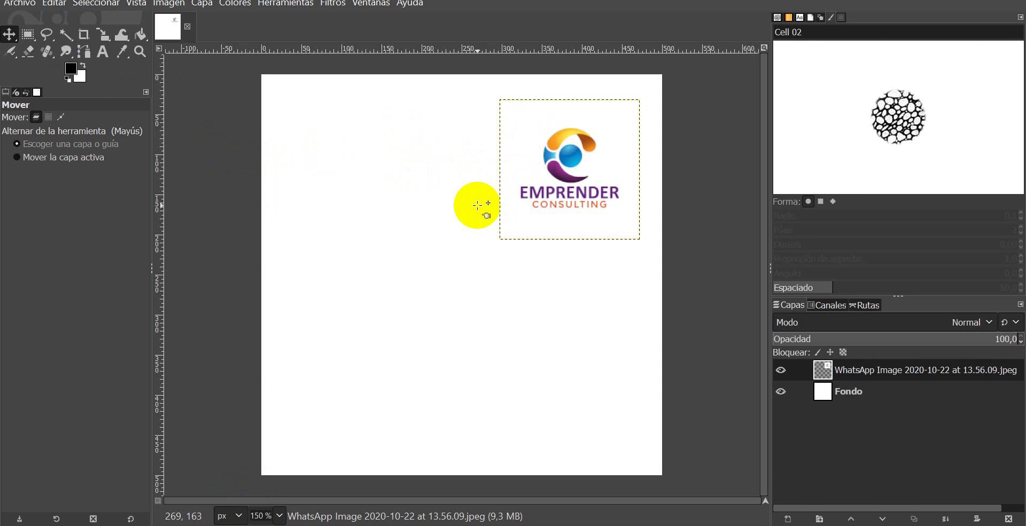
left_click(786, 368)
left_click(867, 402)
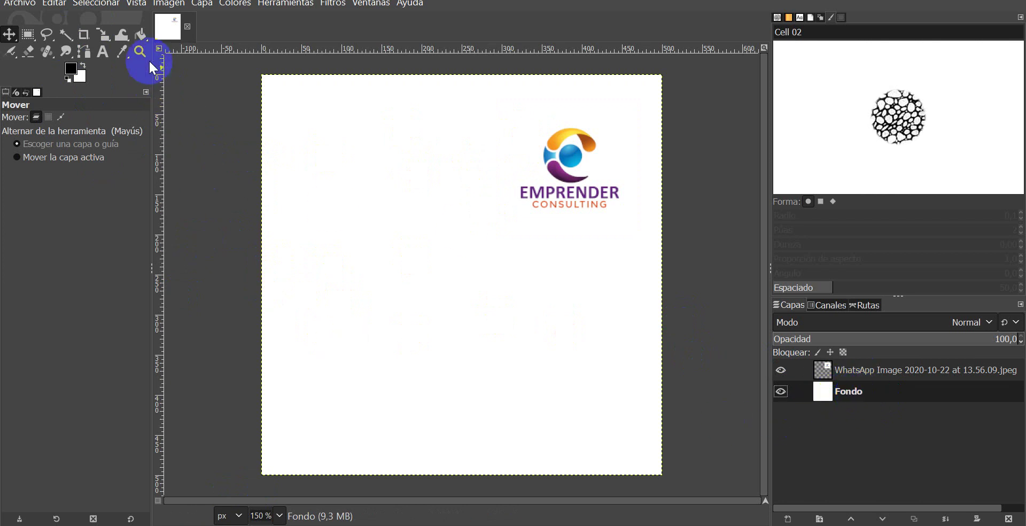
With Bucket Fill selected, set the foreground colour to the muted green 609260
left_click(141, 37)
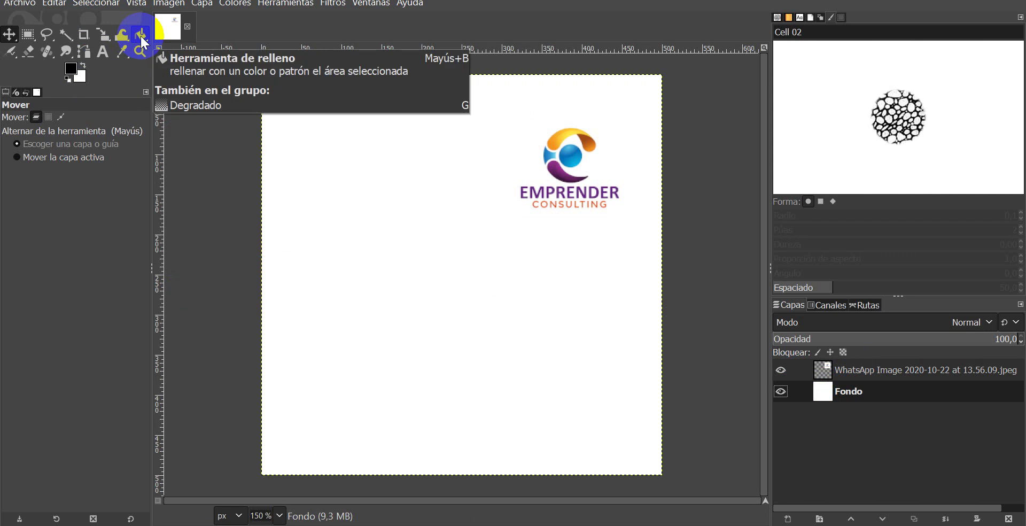
left_click(141, 36)
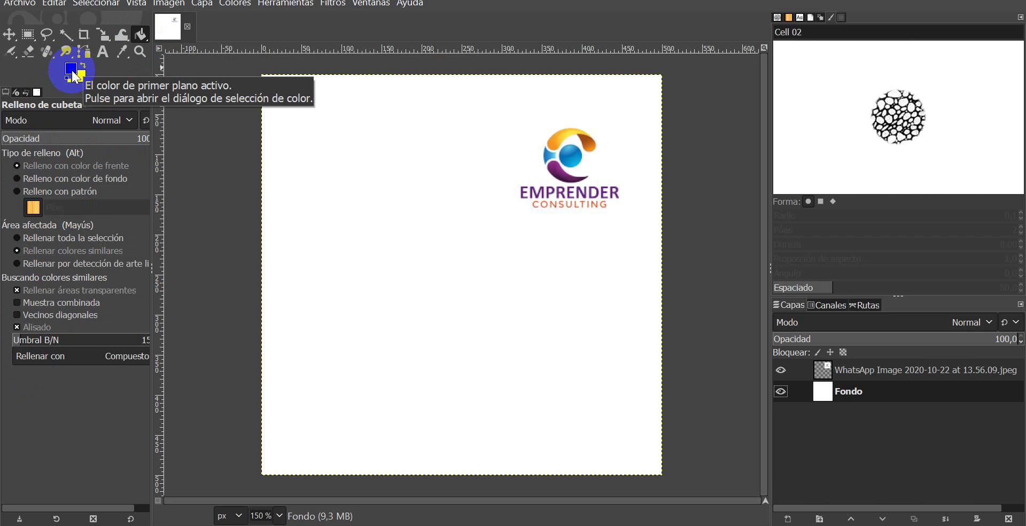
left_click(72, 69)
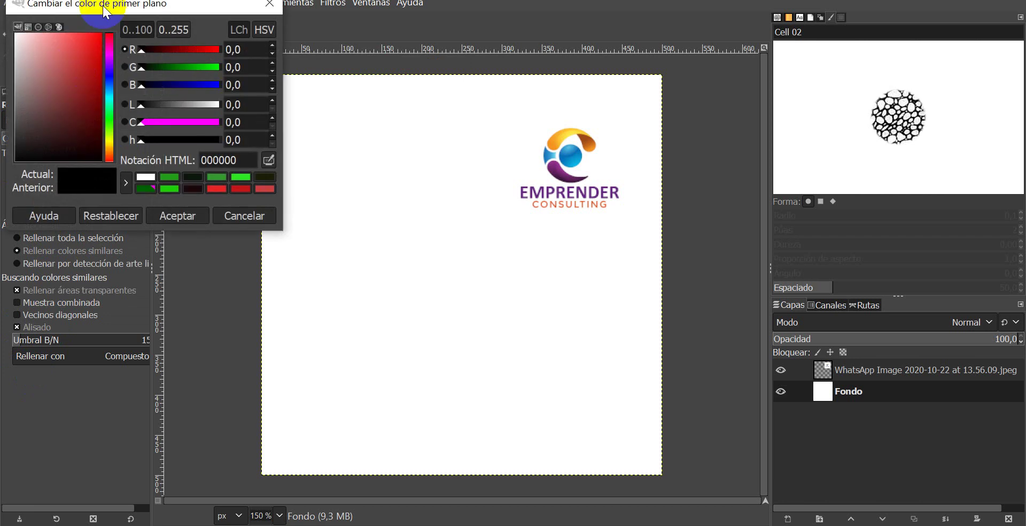
left_click_drag(105, 9, 280, 76)
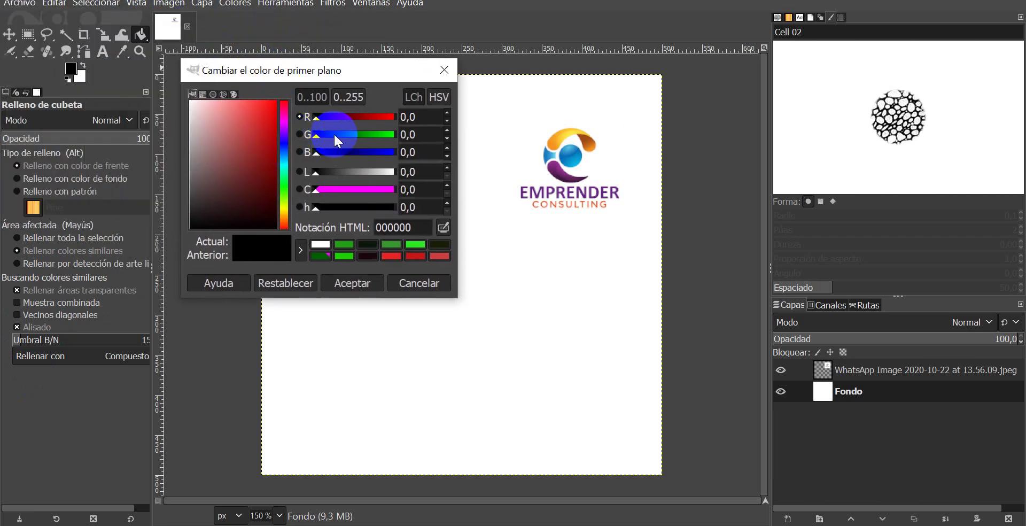
left_click(361, 134)
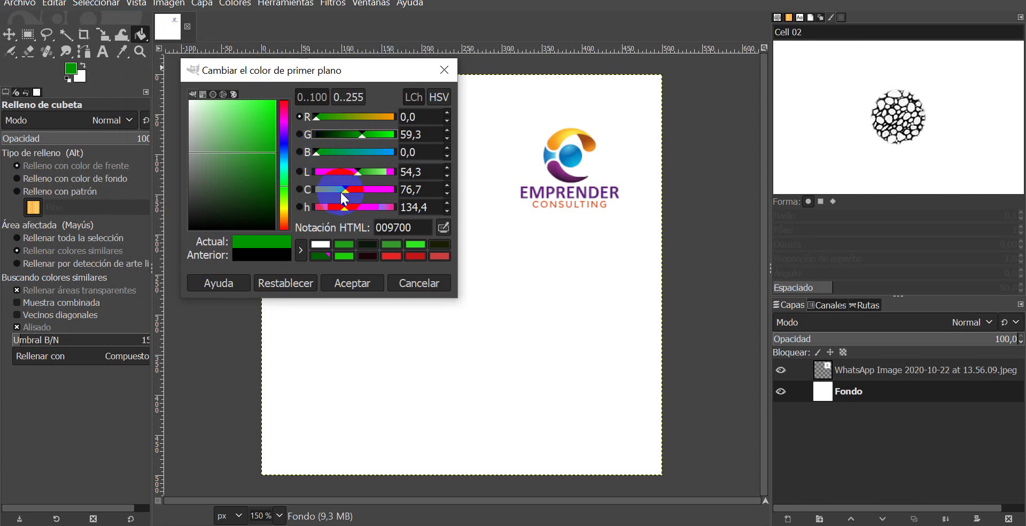
left_click(357, 131)
left_click(370, 131)
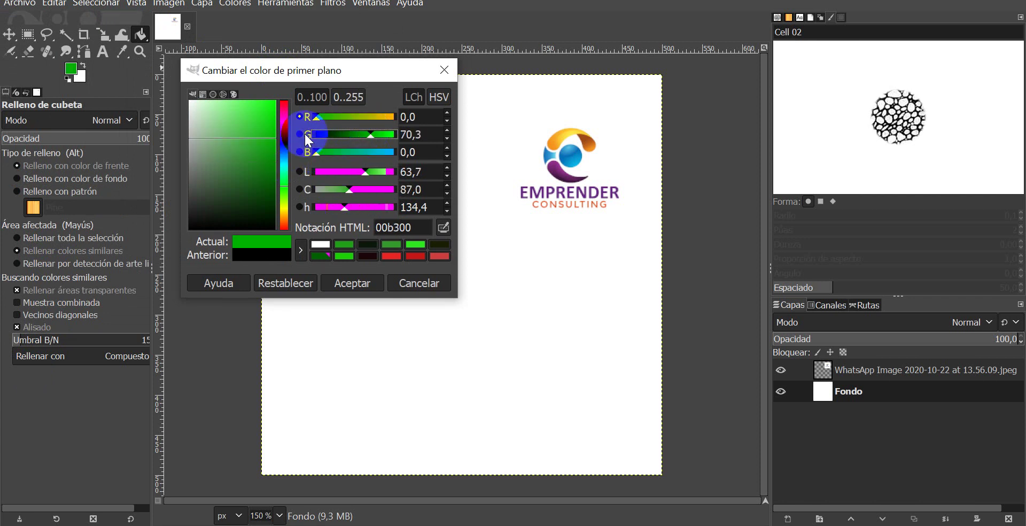
left_click(258, 142)
left_click(243, 143)
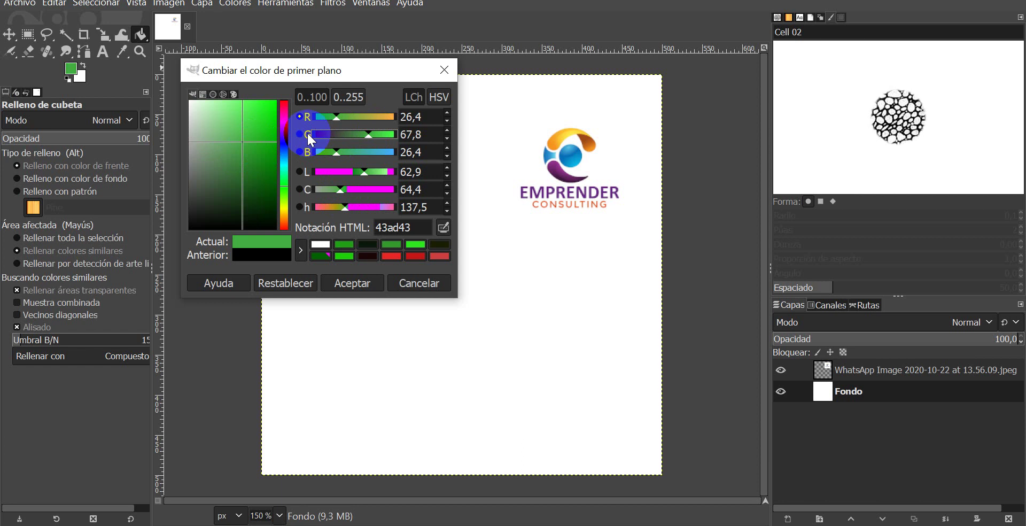
left_click(236, 154)
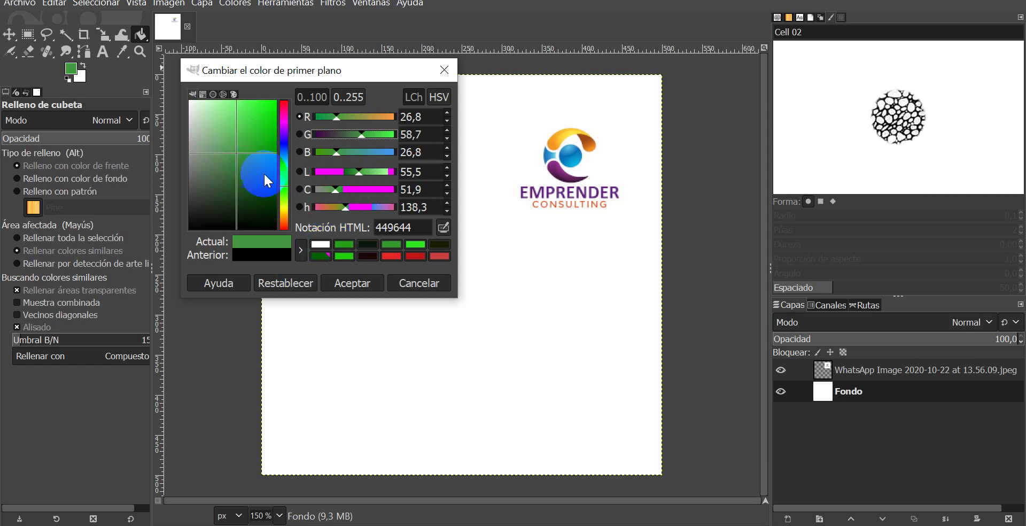
left_click(220, 155)
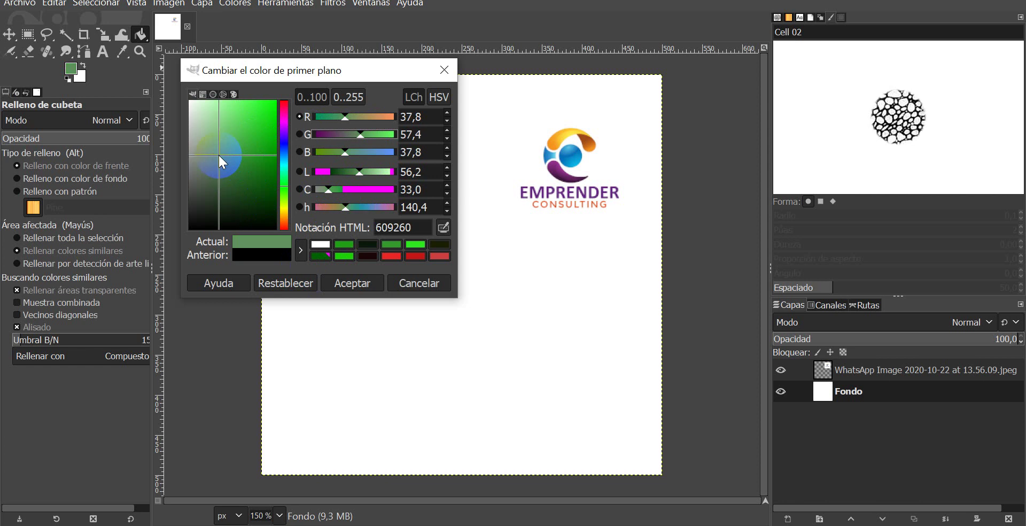
left_click(360, 282)
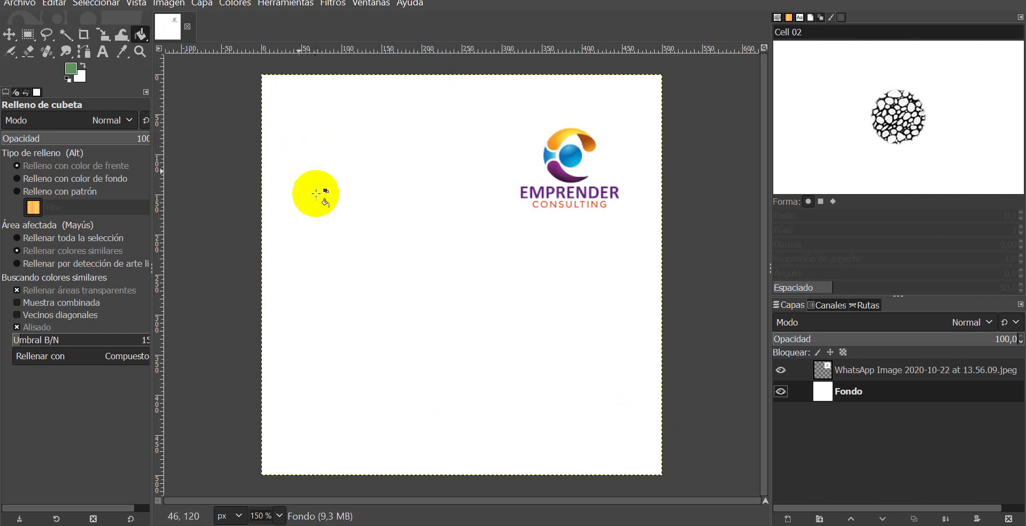
Bucket-fill the Fondo layer green, then refill it with a lighter pale grey-green
left_click(298, 123)
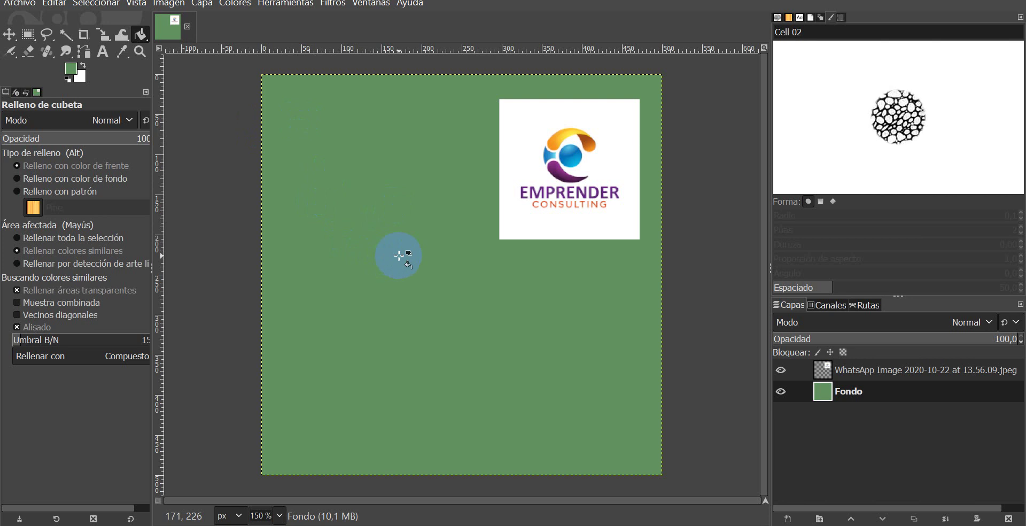
left_click(69, 68)
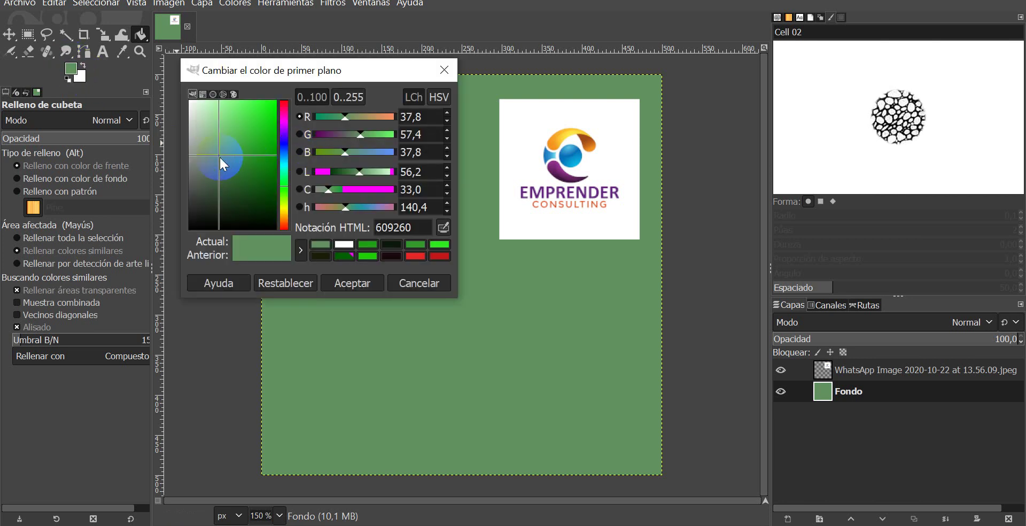
left_click_drag(219, 157, 191, 134)
left_click(374, 282)
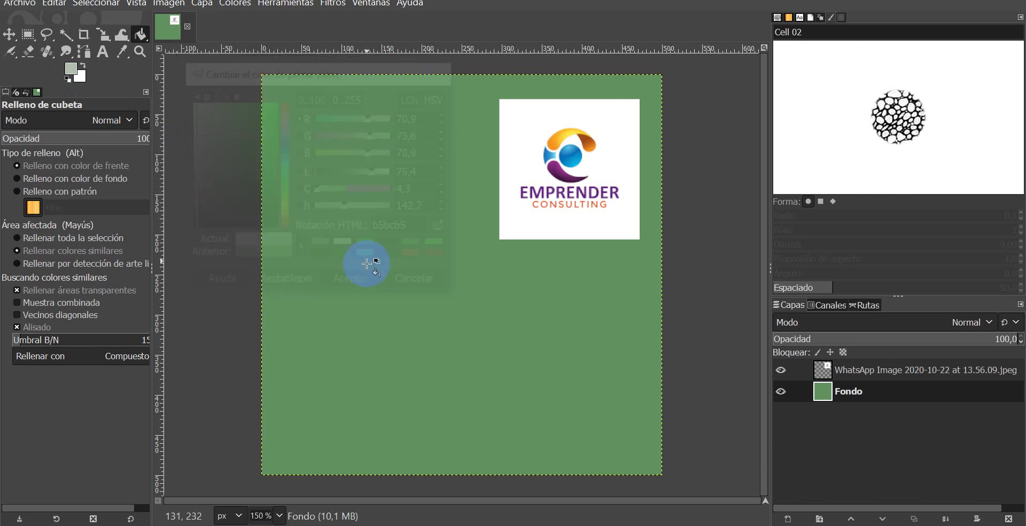
left_click(374, 228)
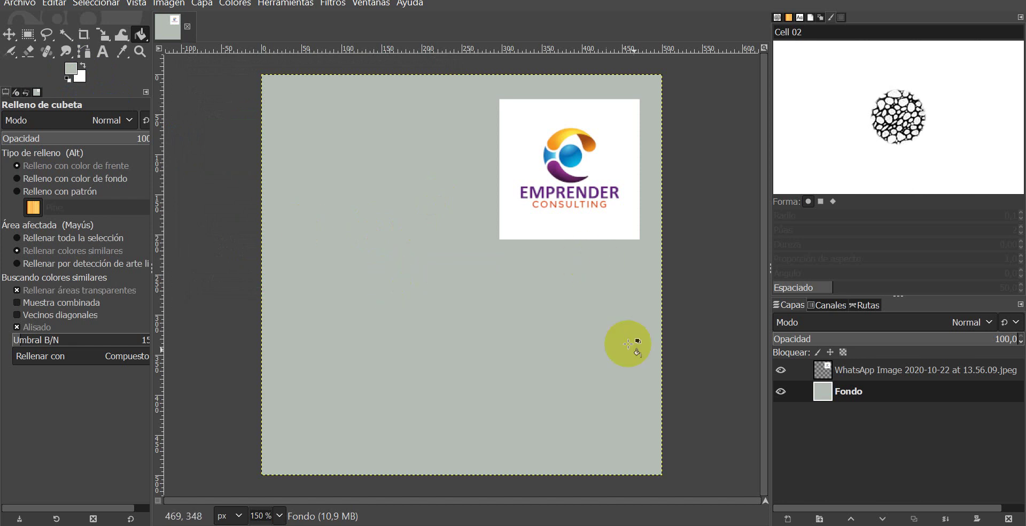
left_click(866, 368)
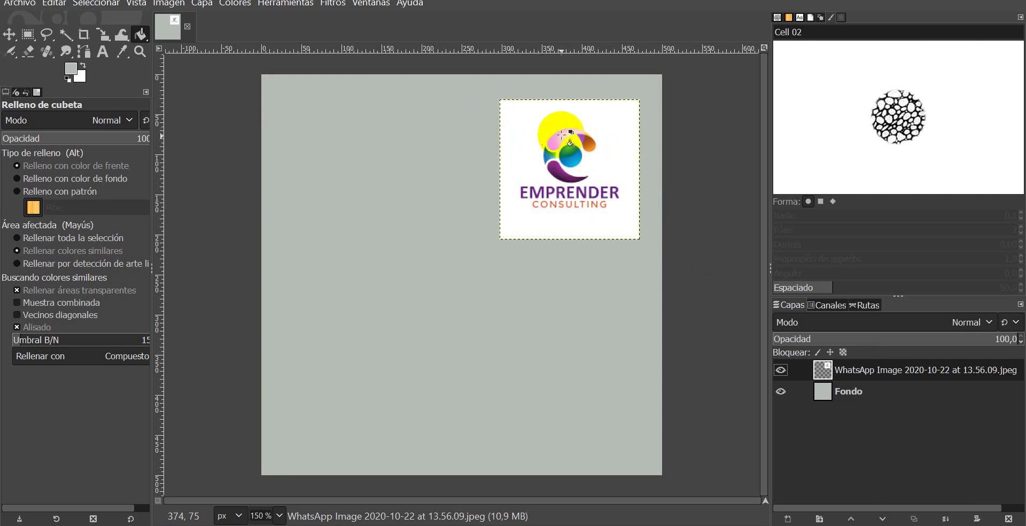
Fuzzy-select the logo, then bucket-fill the white square around it pale grey-green
left_click(66, 35)
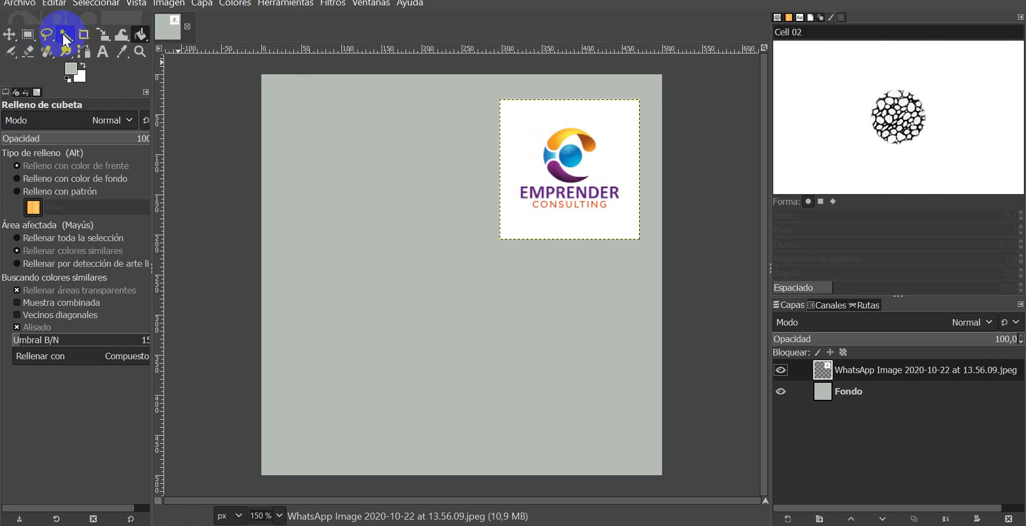
left_click(67, 38)
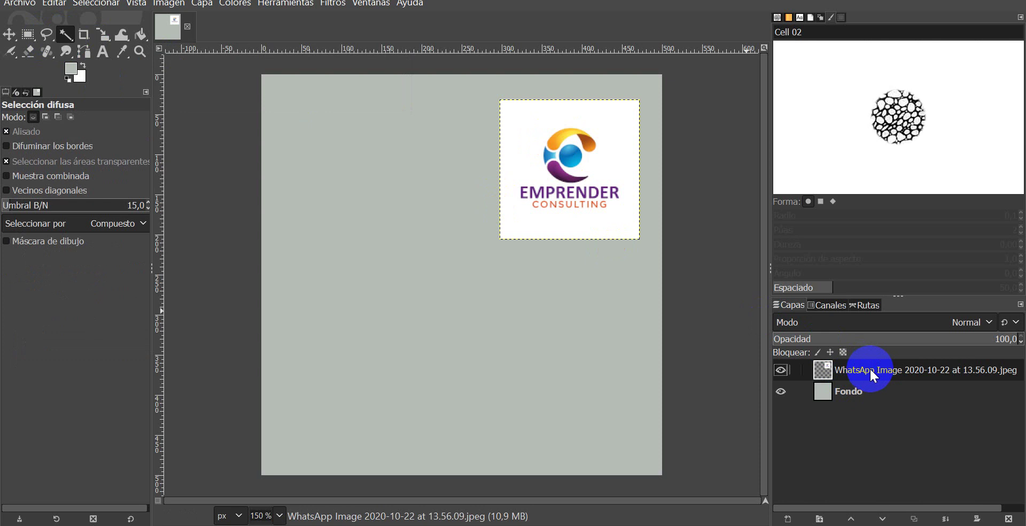
left_click(528, 133)
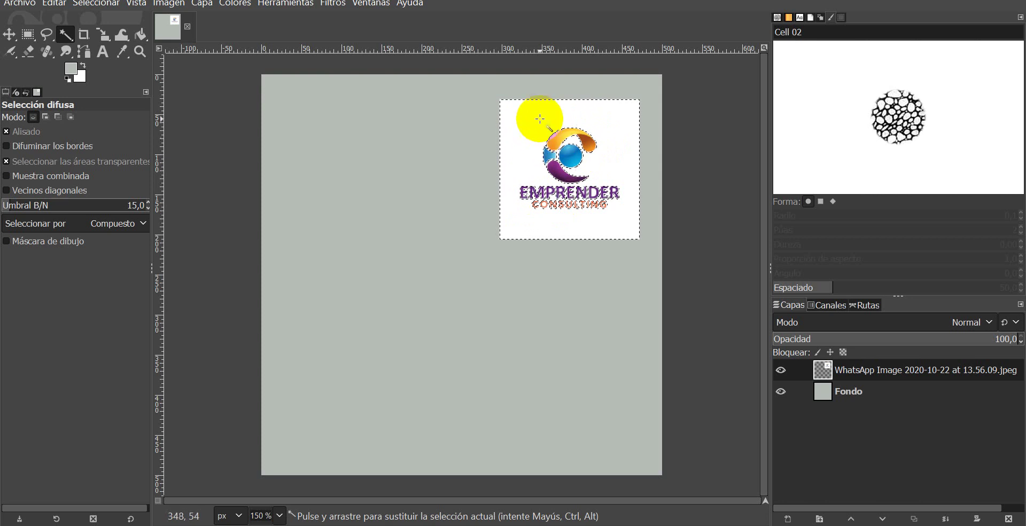
left_click(141, 34)
left_click(523, 125)
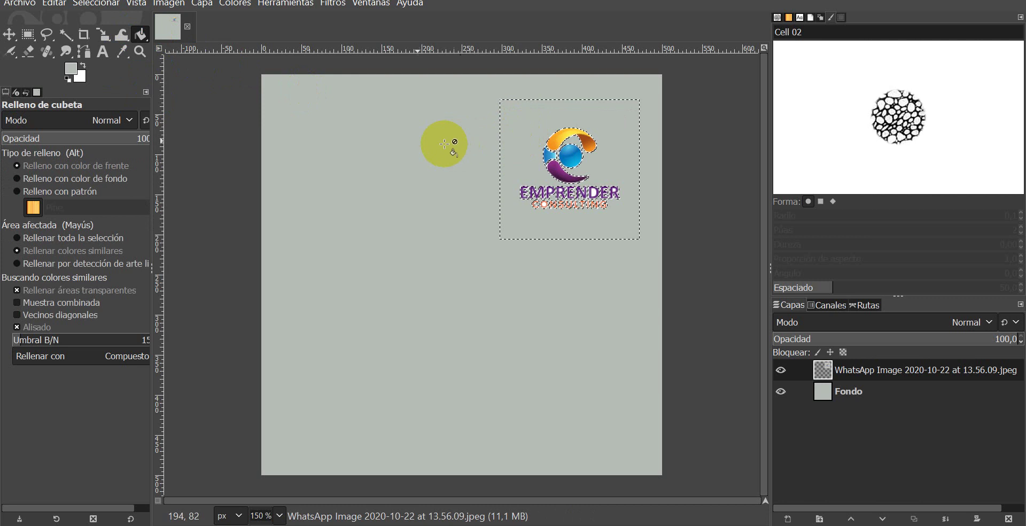
left_click(365, 179)
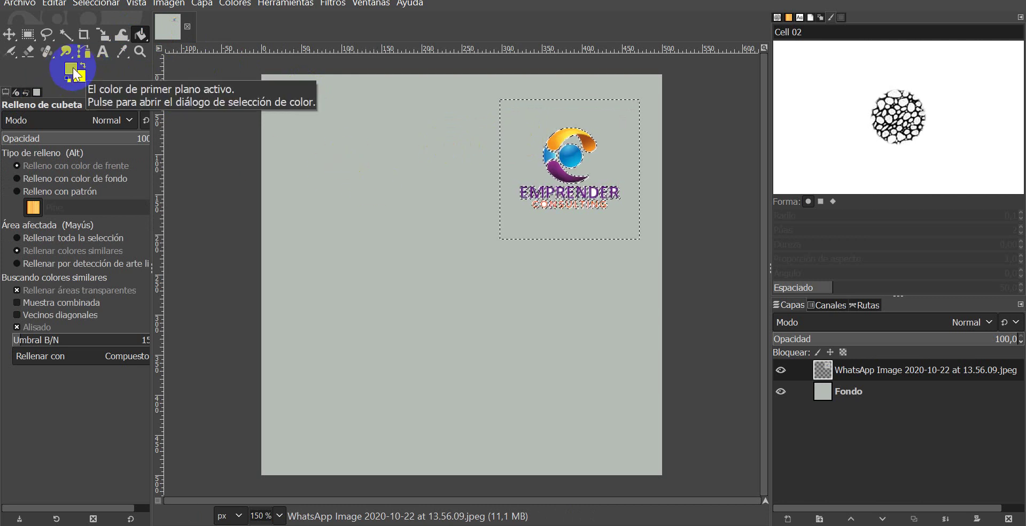
Remove the logo layer's alpha channel (undo, then redo), and refill its surroundings grey-green
right_click(854, 368)
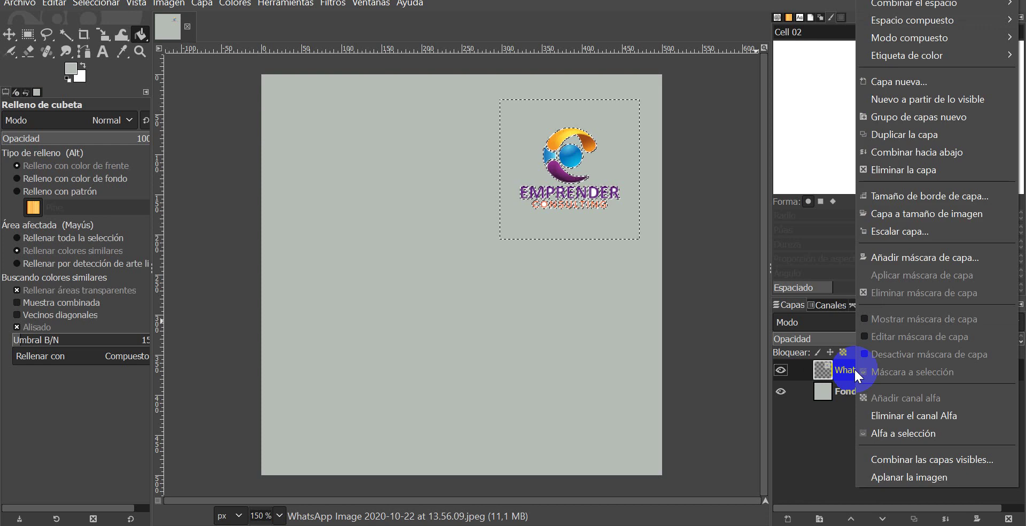
left_click(892, 416)
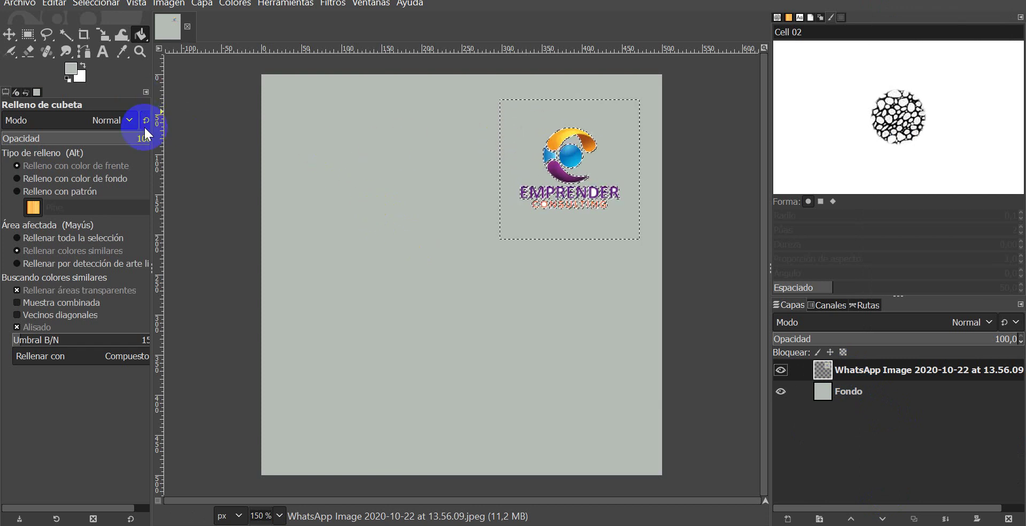
key("ctrl+z")
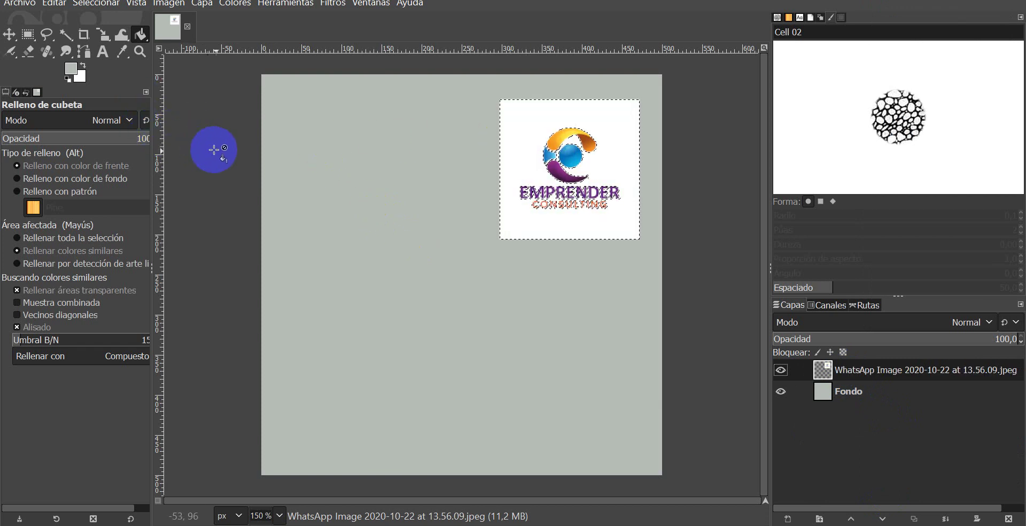
left_click(826, 371)
right_click(854, 369)
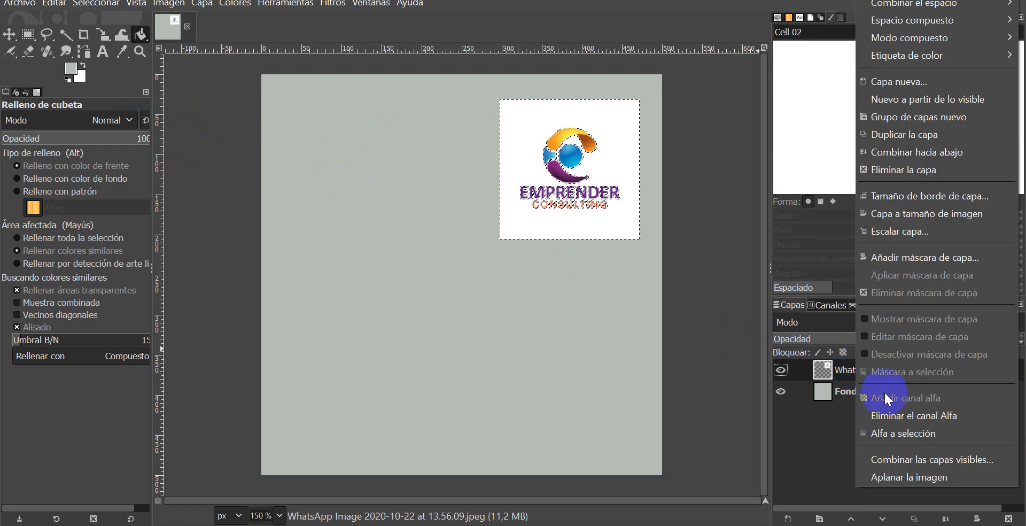
left_click(892, 411)
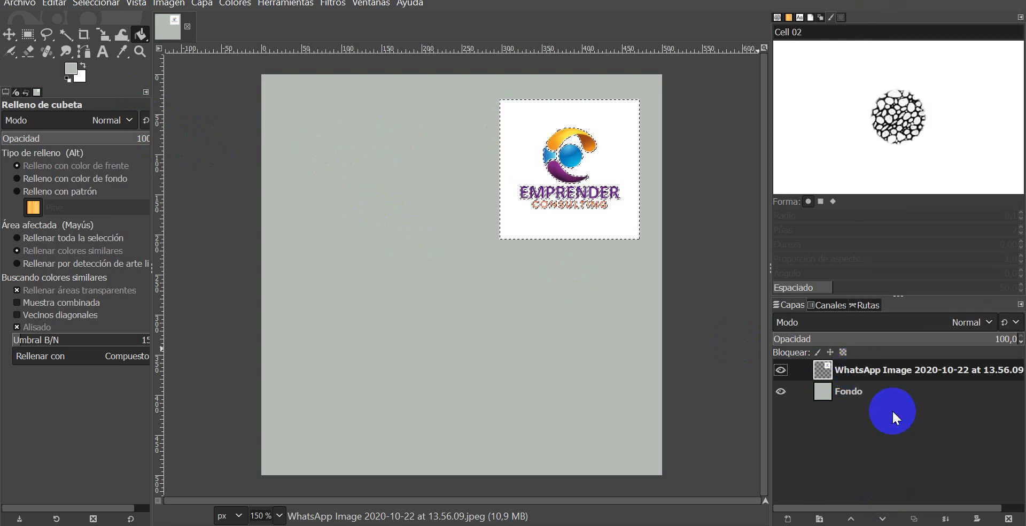
left_click(522, 117)
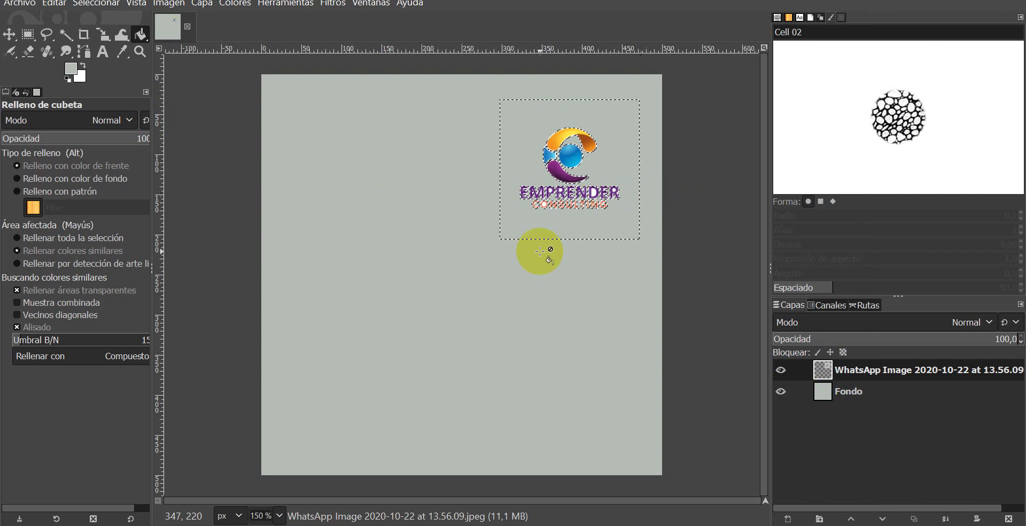
Zoom the canvas to 200% to inspect the logo closely
left_click(279, 516)
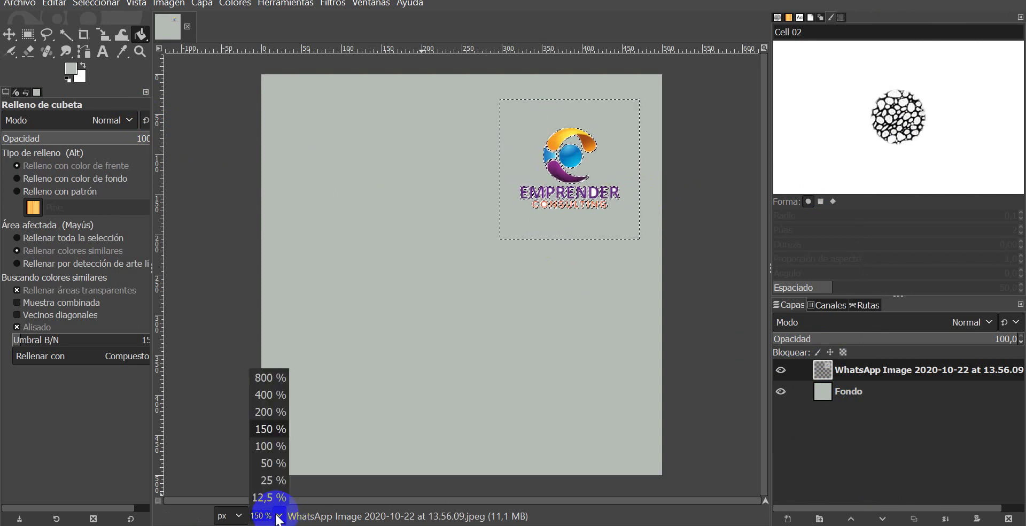
left_click(267, 406)
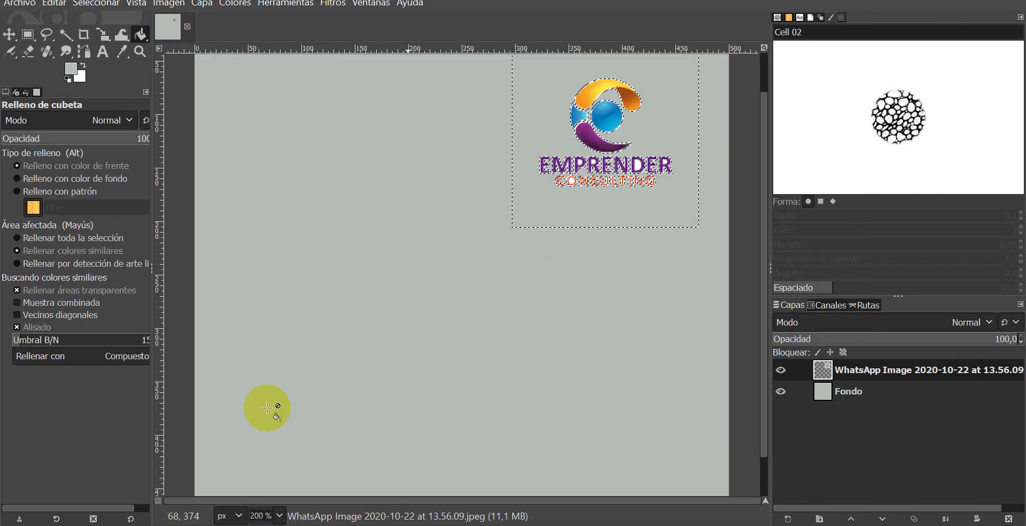
left_click(279, 515)
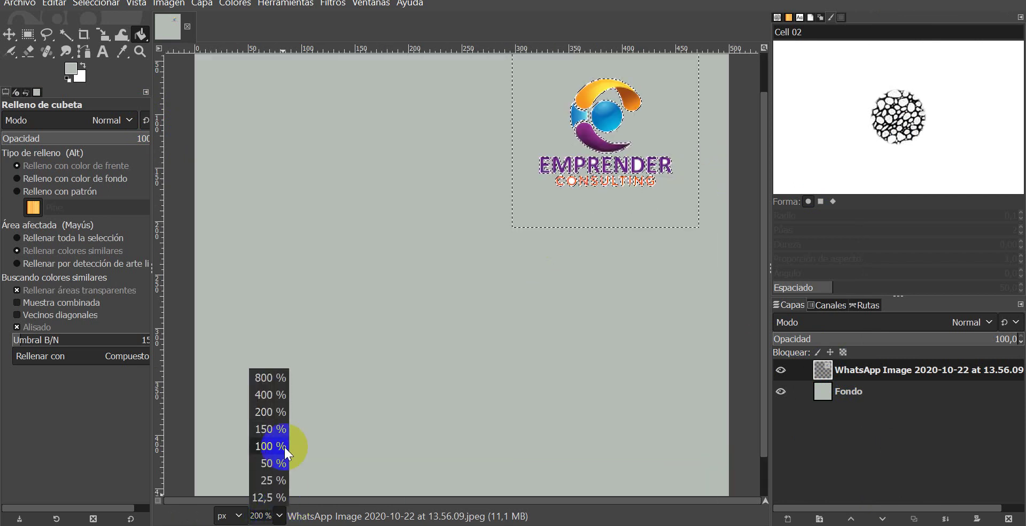
left_click(266, 412)
left_click(279, 515)
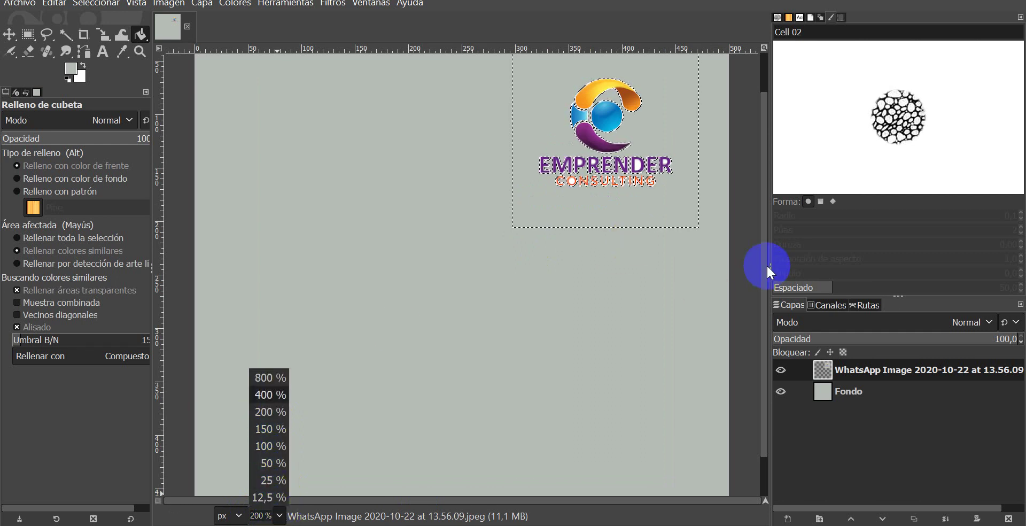
left_click(767, 199)
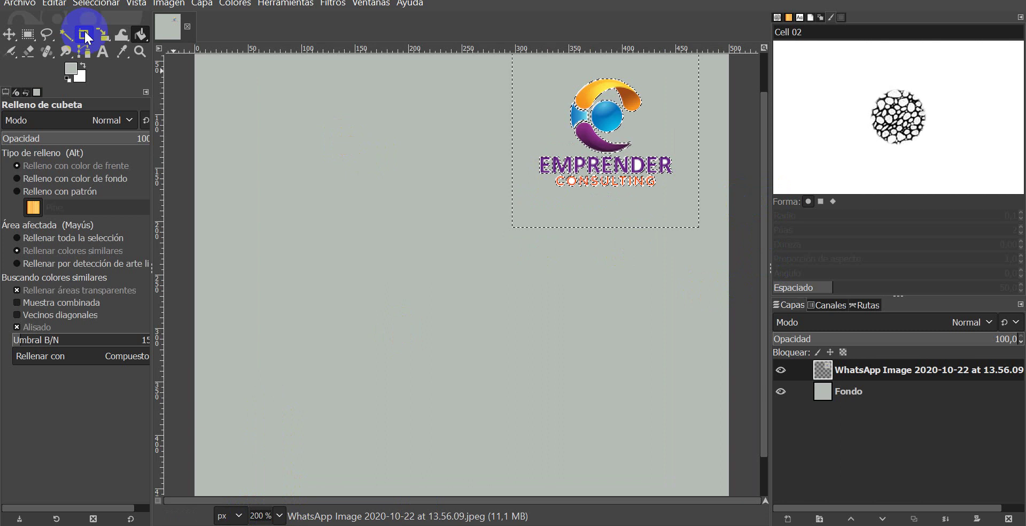
Touch up the logo lettering with Fuzzy Select and Bucket Fill, then return to 150% zoom
left_click(66, 35)
left_click(638, 164)
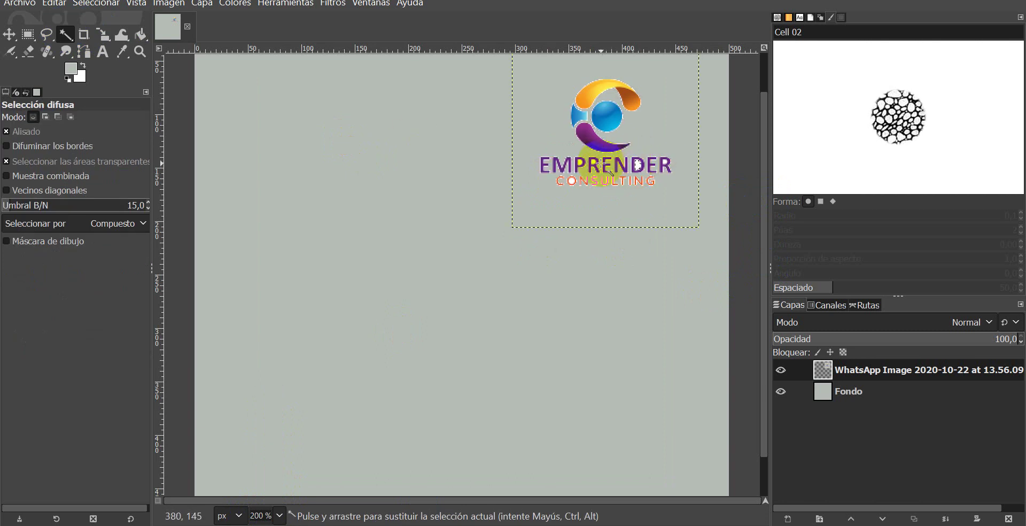
left_click(139, 36)
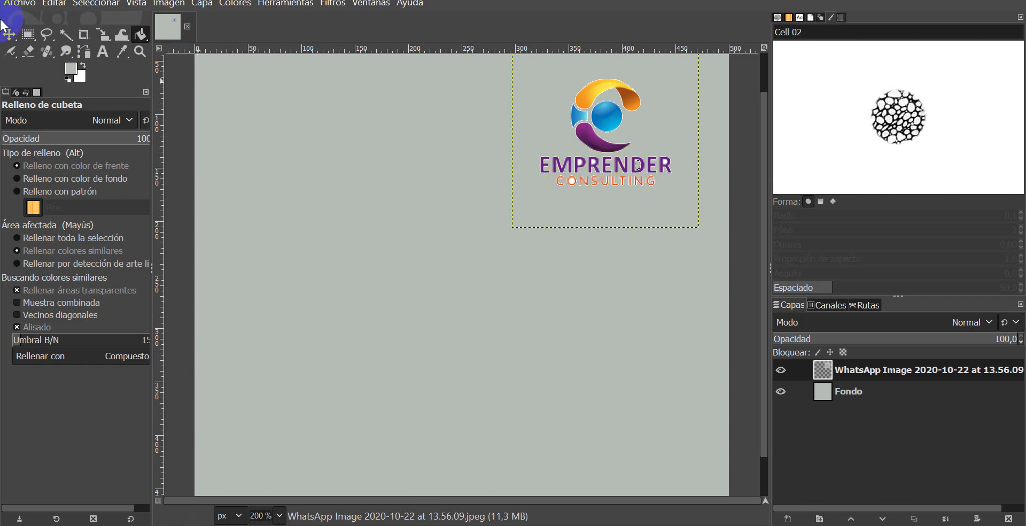
left_click(66, 35)
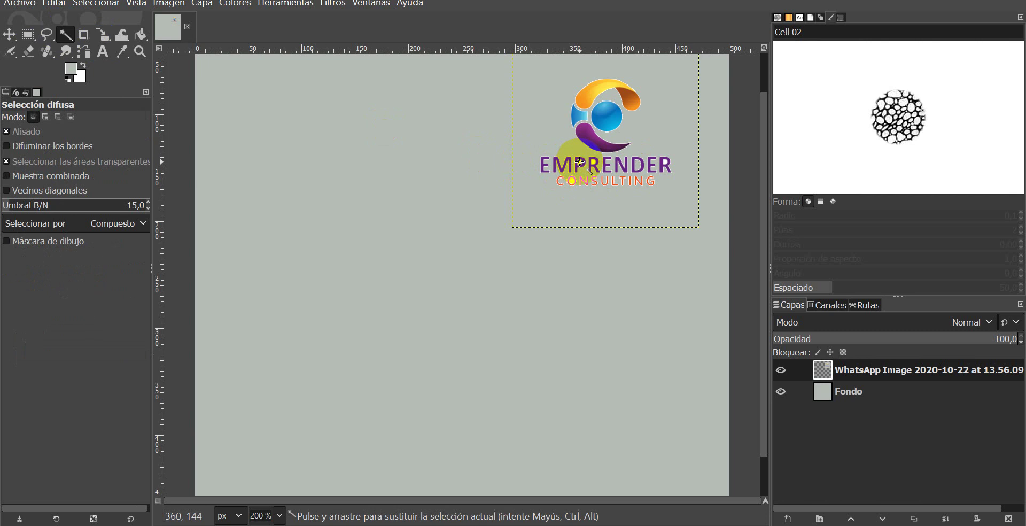
left_click(165, 41)
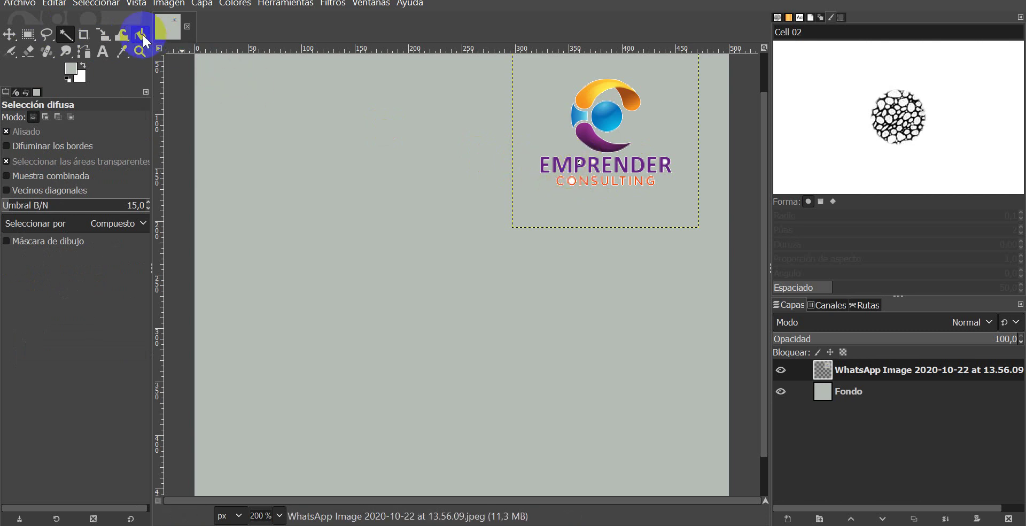
left_click(142, 34)
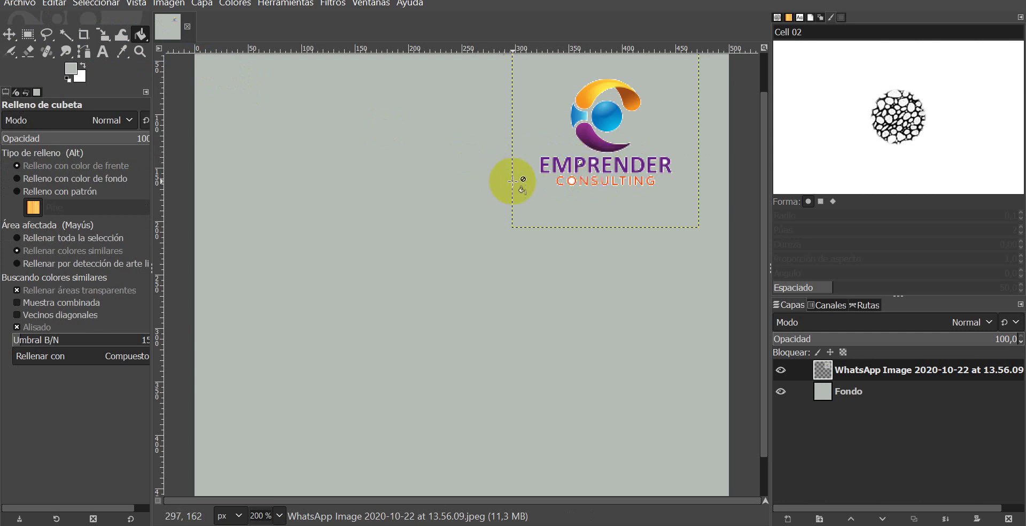
left_click(266, 509)
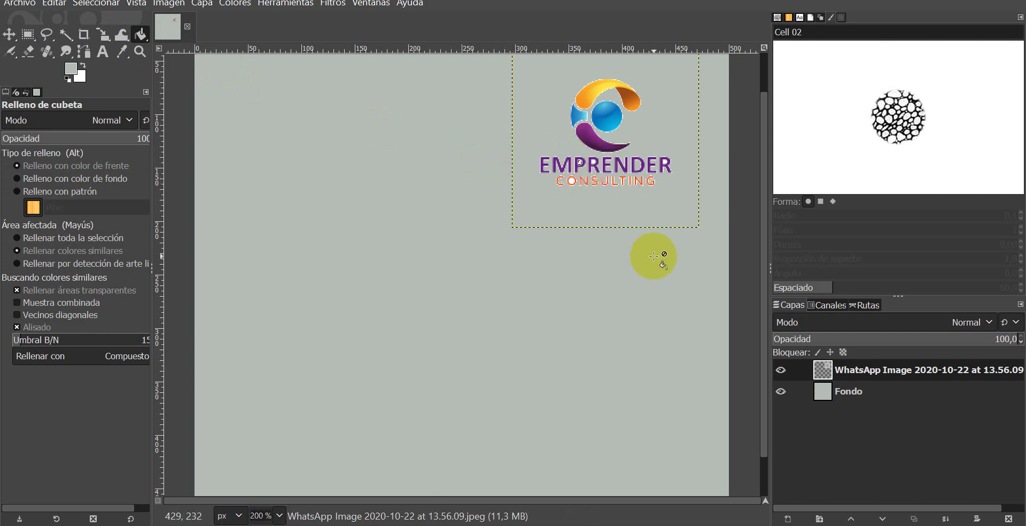
left_click(67, 35)
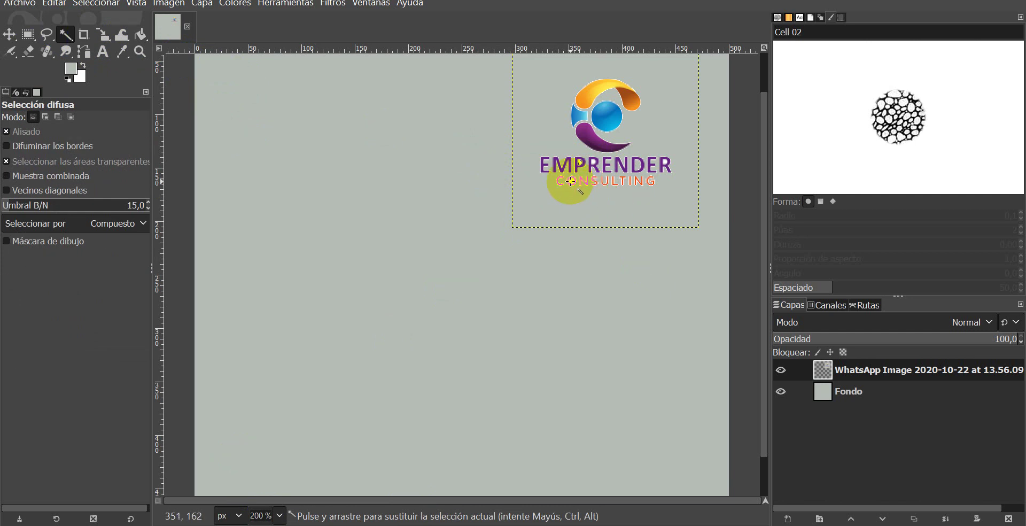
left_click(141, 36)
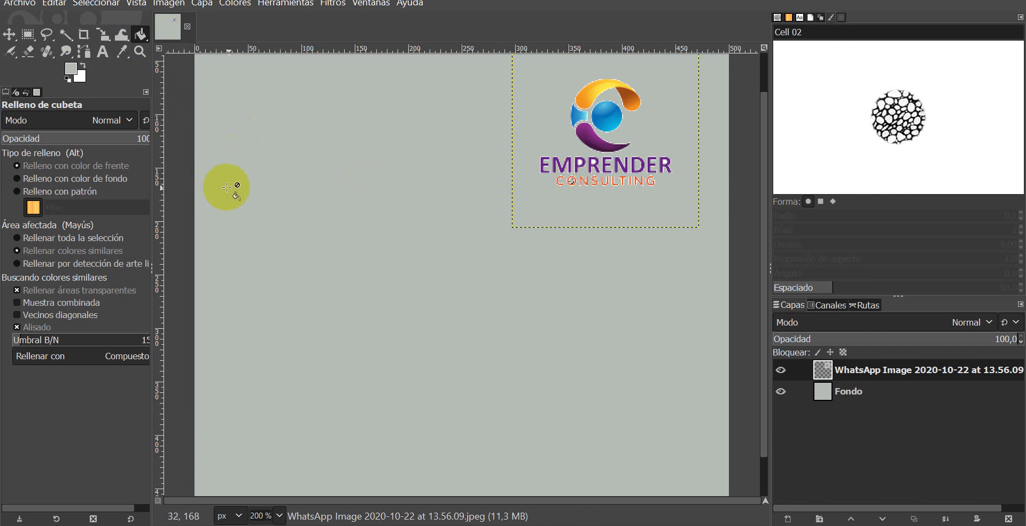
left_click_drag(763, 364, 765, 264)
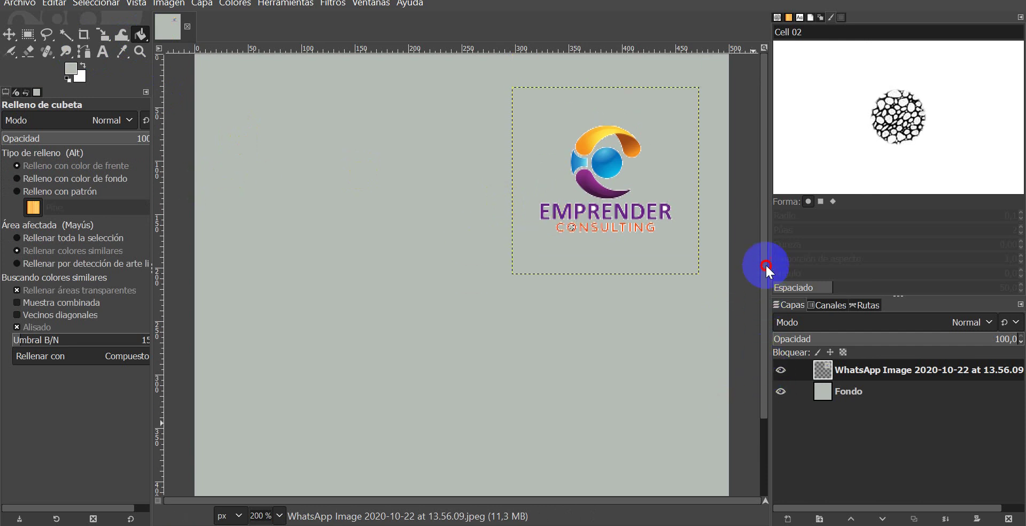
left_click(278, 516)
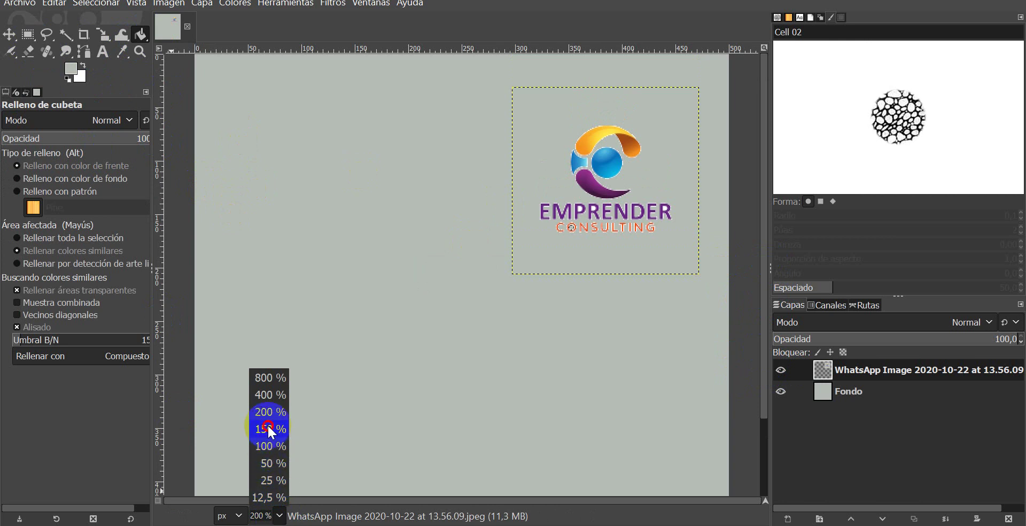
left_click(269, 427)
Activate the Fondo layer and drop the selection with Seleccionar > Nada
left_click(860, 400)
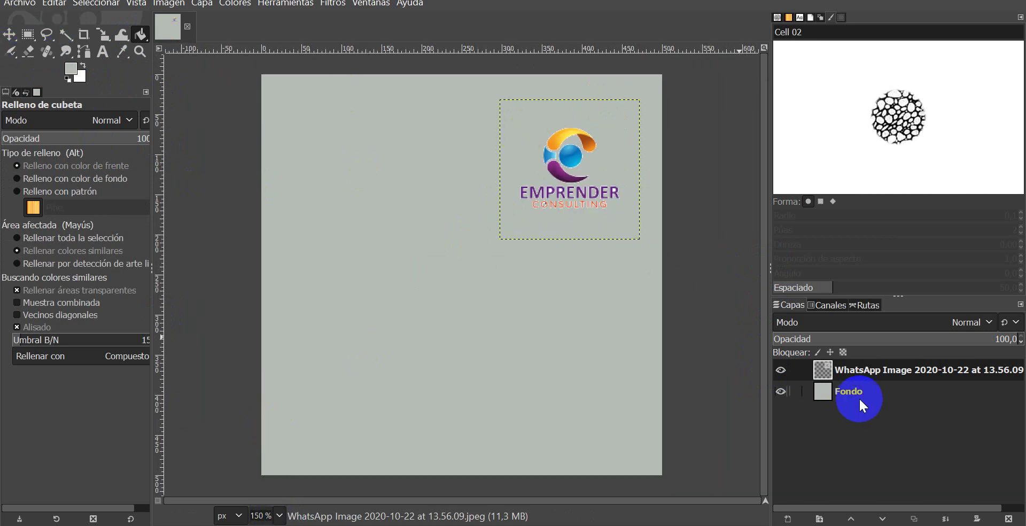
left_click_drag(572, 179, 581, 212)
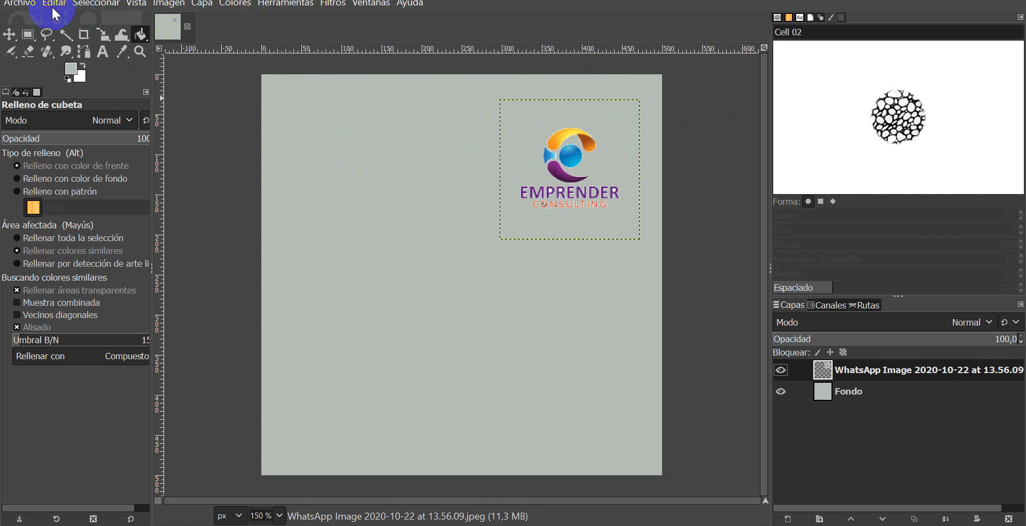
left_click(96, 4)
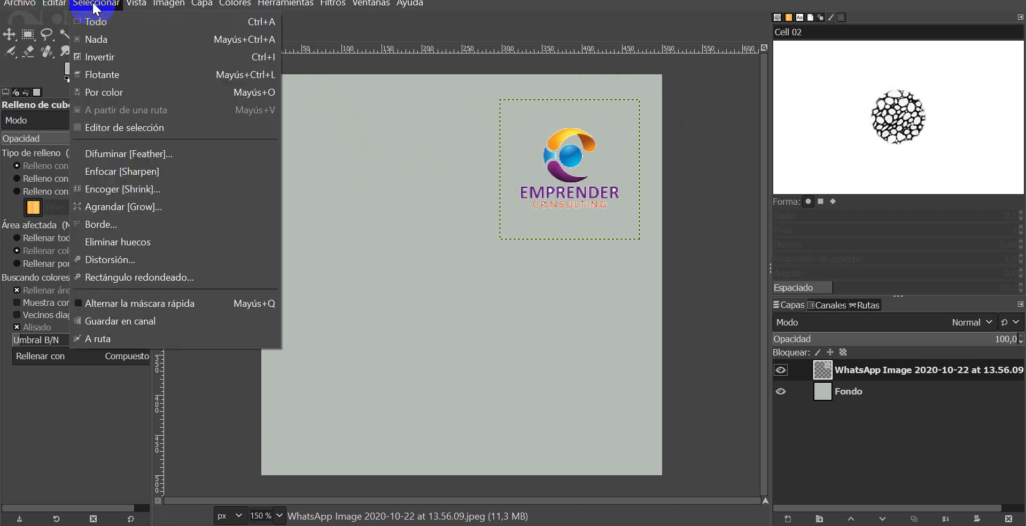
left_click(107, 41)
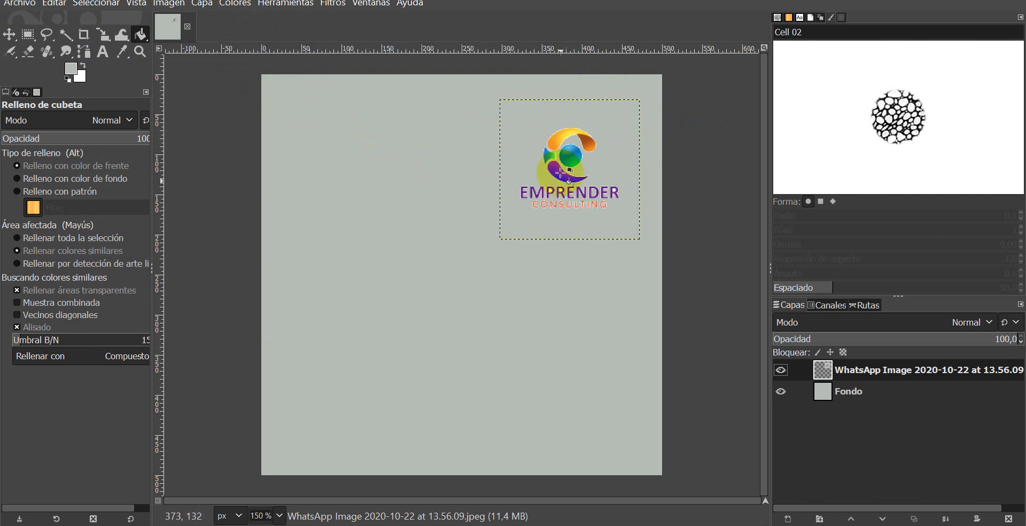
left_click(252, 242)
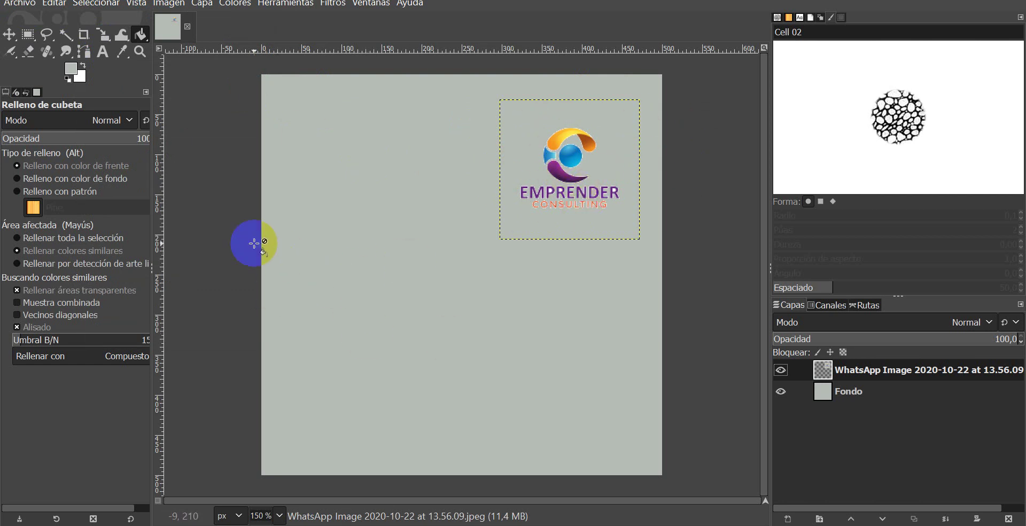
left_click(96, 9)
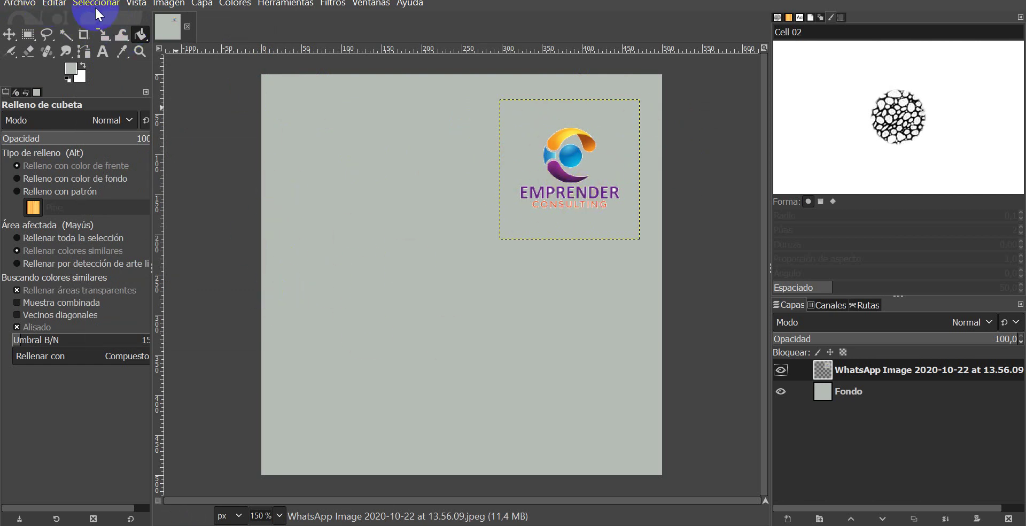
left_click(32, 11)
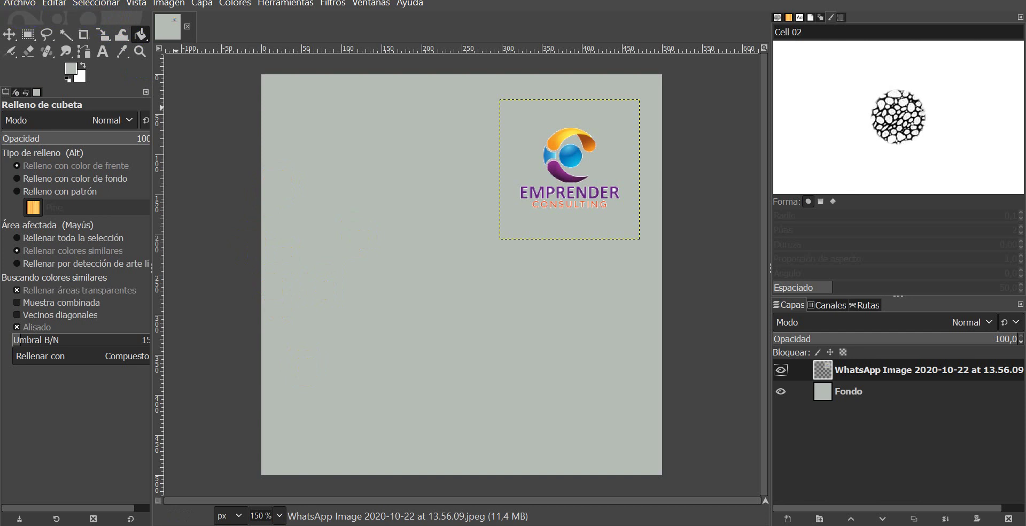
Scale the Emprender logo layer from 175×175 to 78×78 px and drag it into the top-right corner
left_click(106, 35)
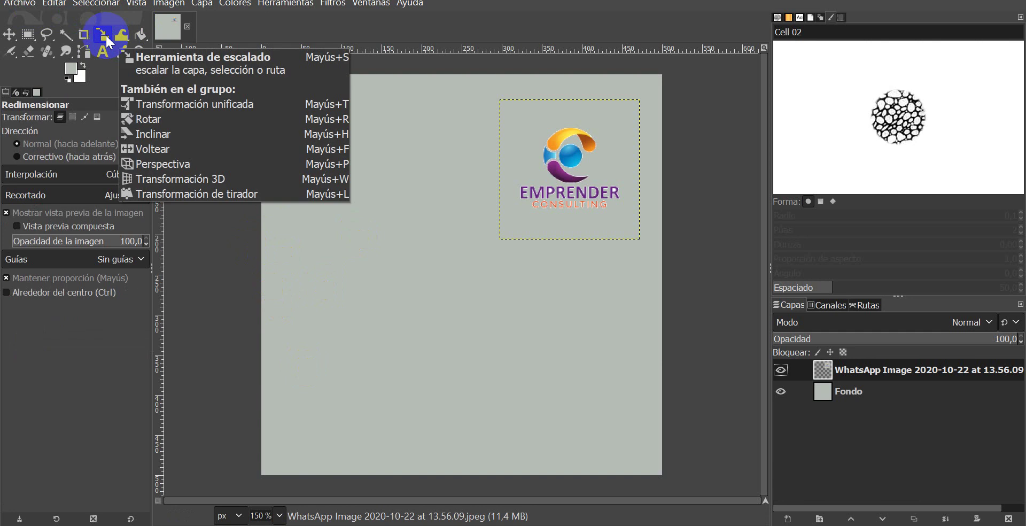
left_click_drag(106, 35, 174, 72)
left_click(515, 121)
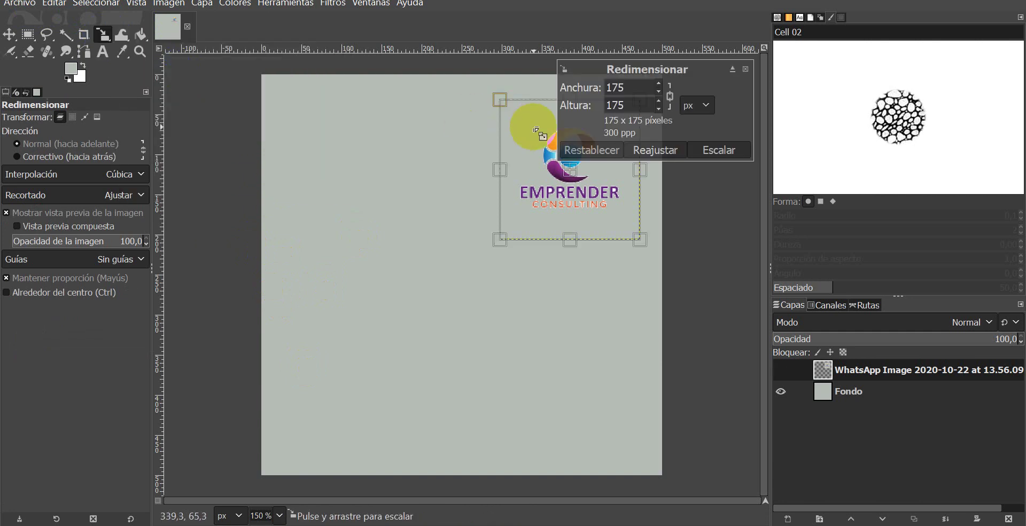
left_click_drag(495, 96, 567, 181)
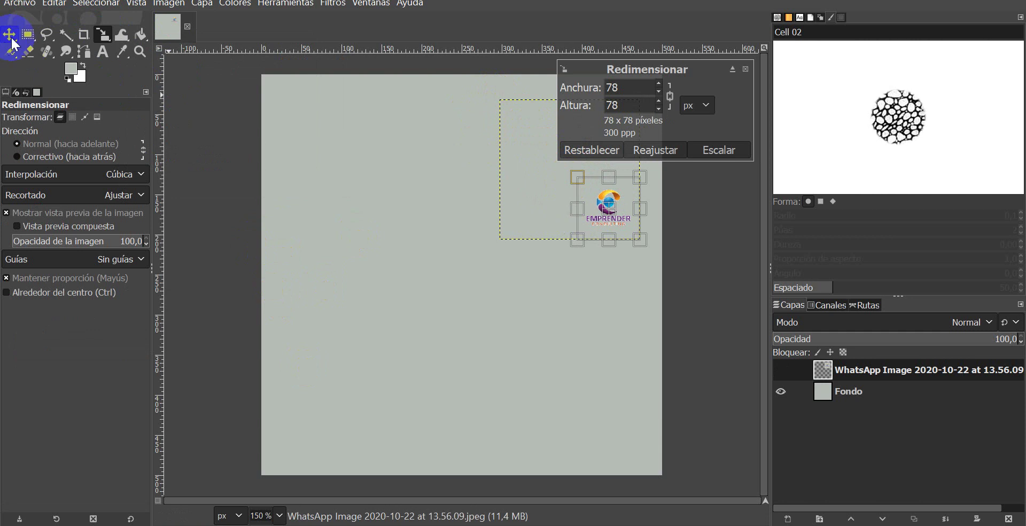
left_click(11, 37)
left_click_drag(612, 209, 624, 113)
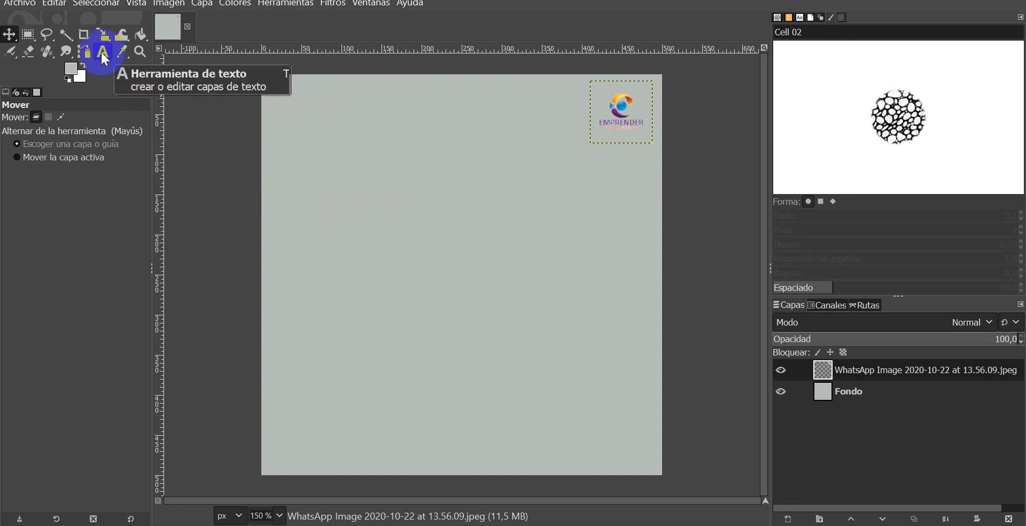
Select the Text tool and set its font to Exo Bold
left_click(74, 68)
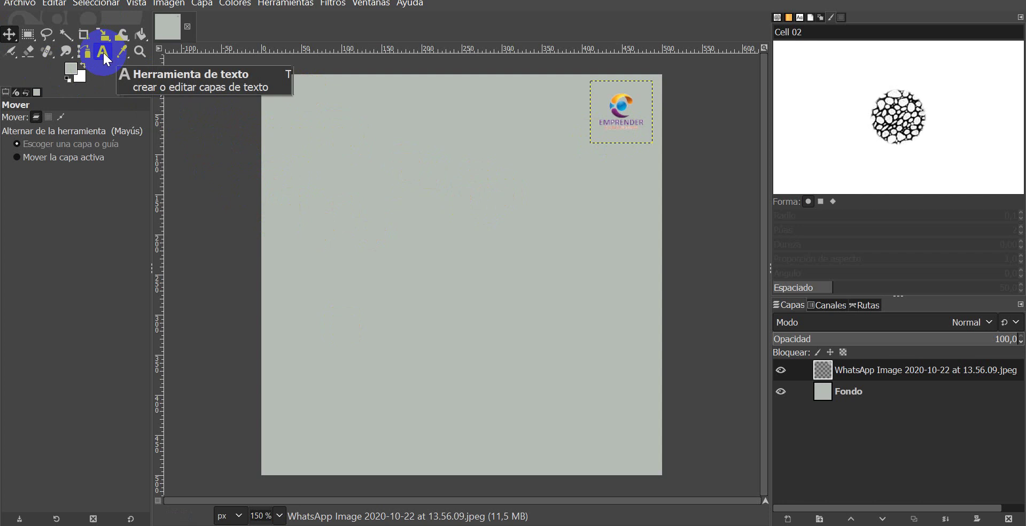
left_click(103, 52)
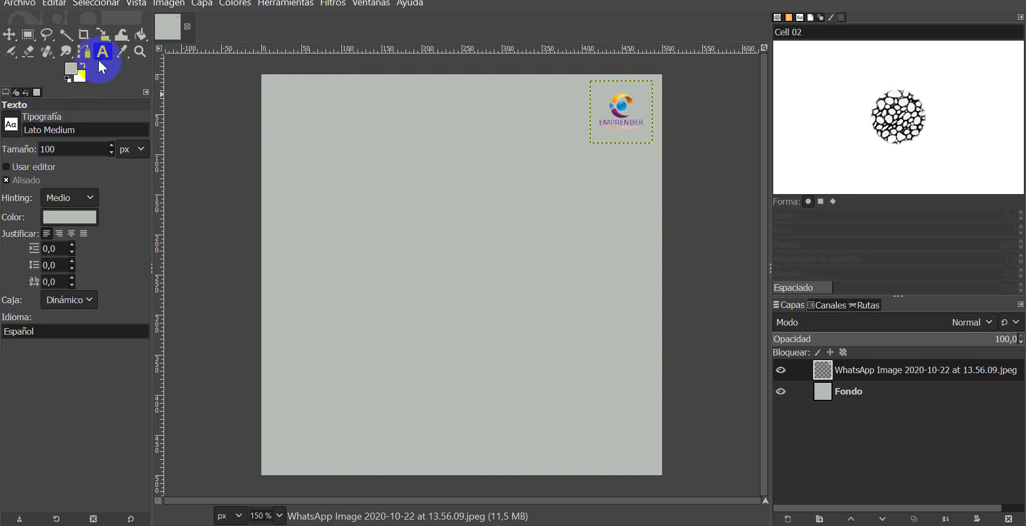
left_click(12, 127)
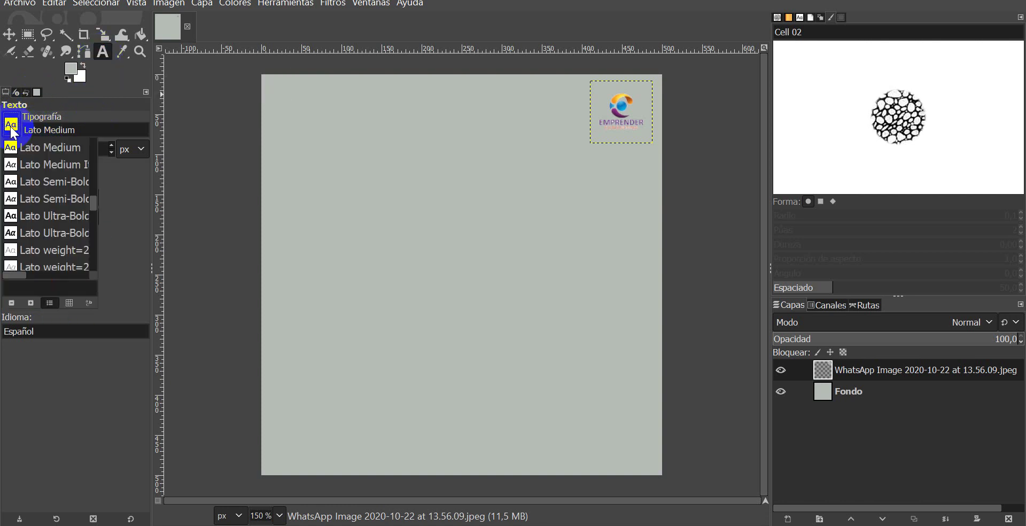
left_click(65, 235)
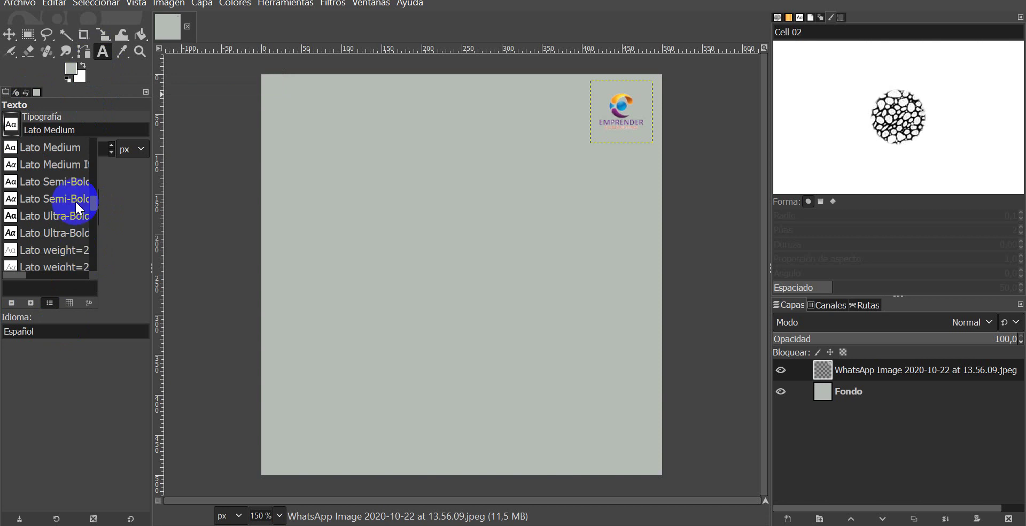
left_click_drag(92, 203, 95, 184)
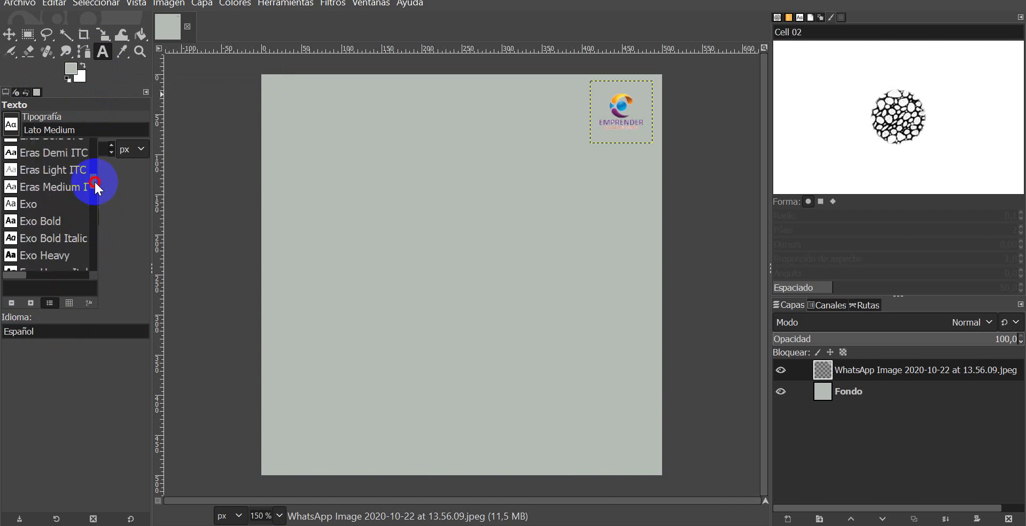
double_click(38, 220)
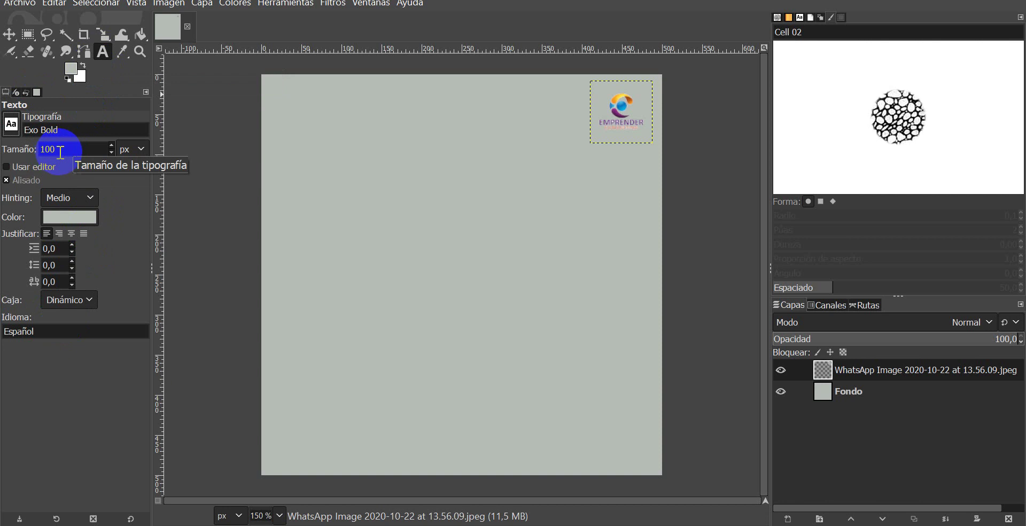
Set the text colour to purple 9a36d9 and confirm it
left_click(72, 217)
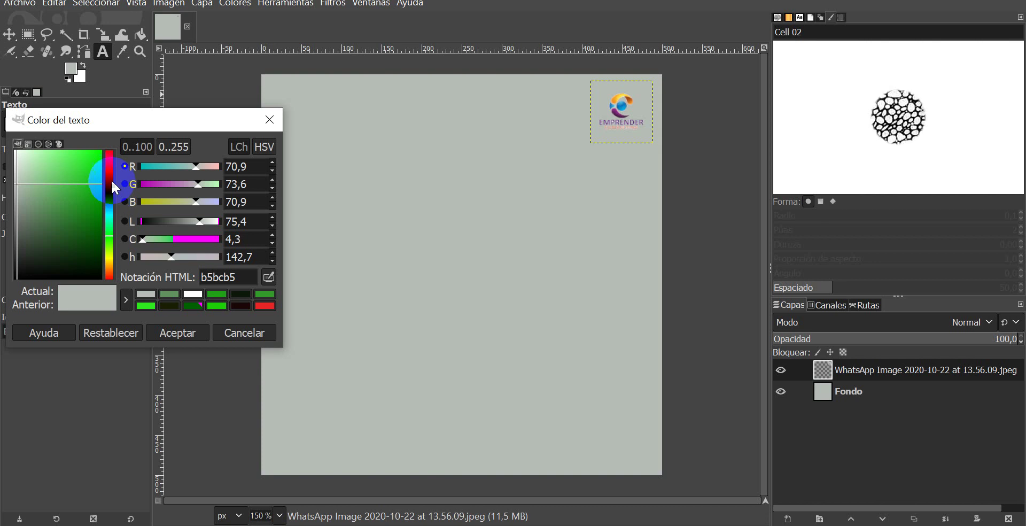
left_click(108, 179)
left_click(80, 168)
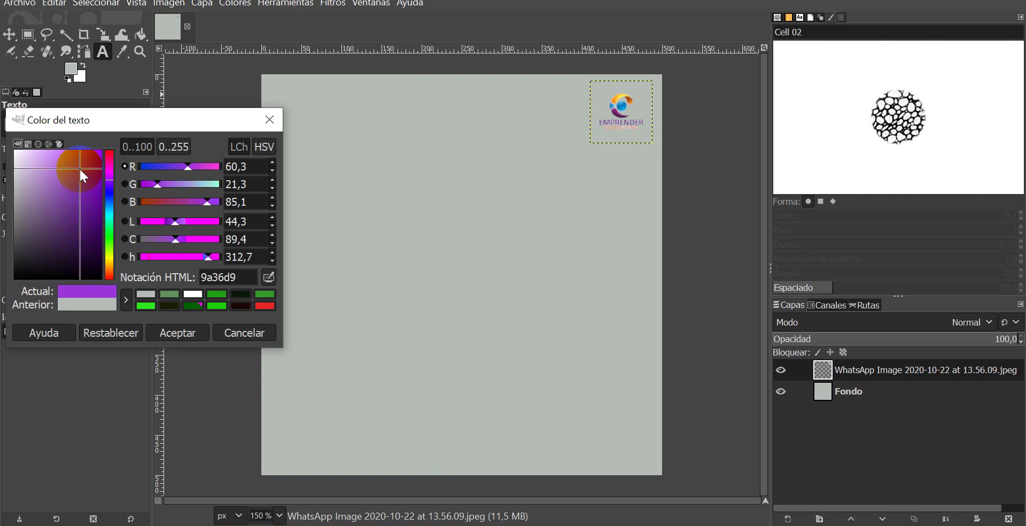
left_click(268, 278)
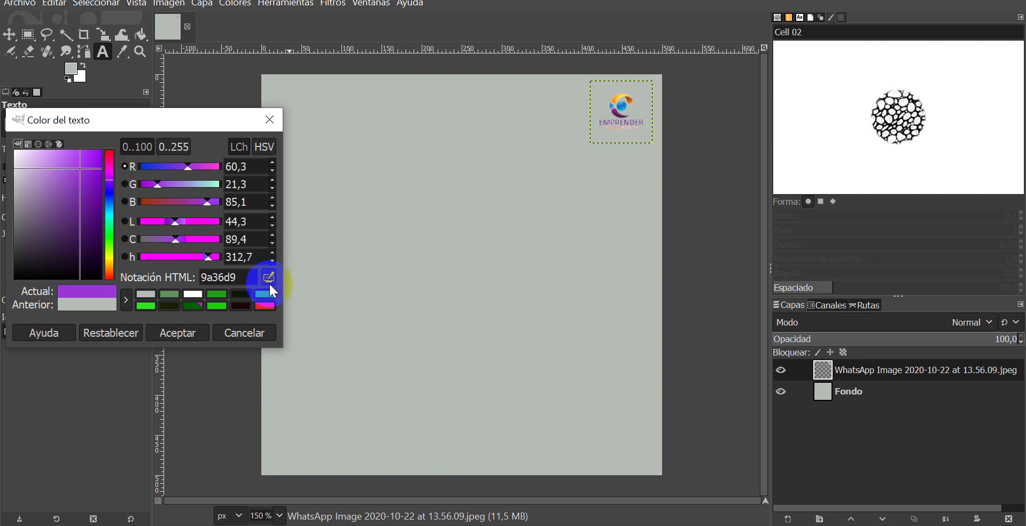
left_click(185, 333)
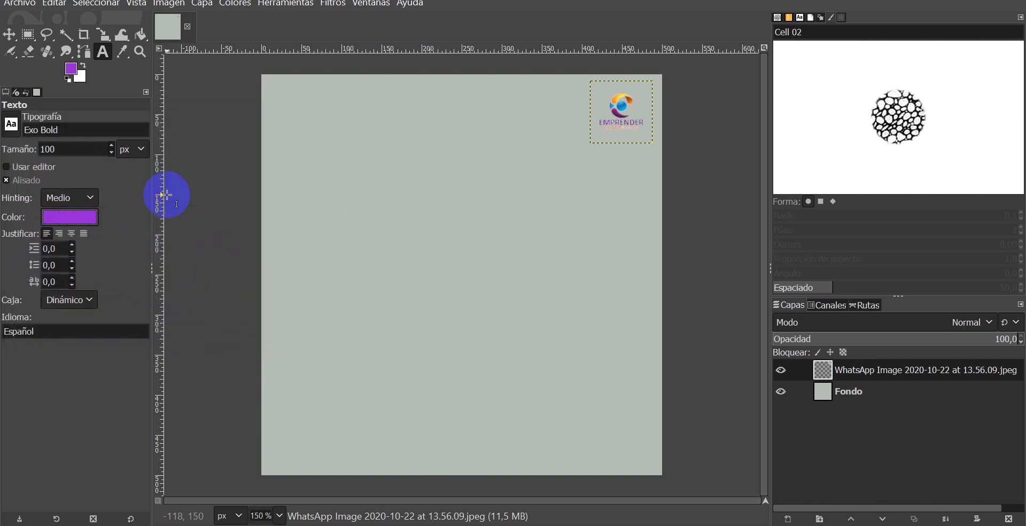
Type the title 'MÓDULO 2' in a new text box near the top of the canvas
left_click(302, 152)
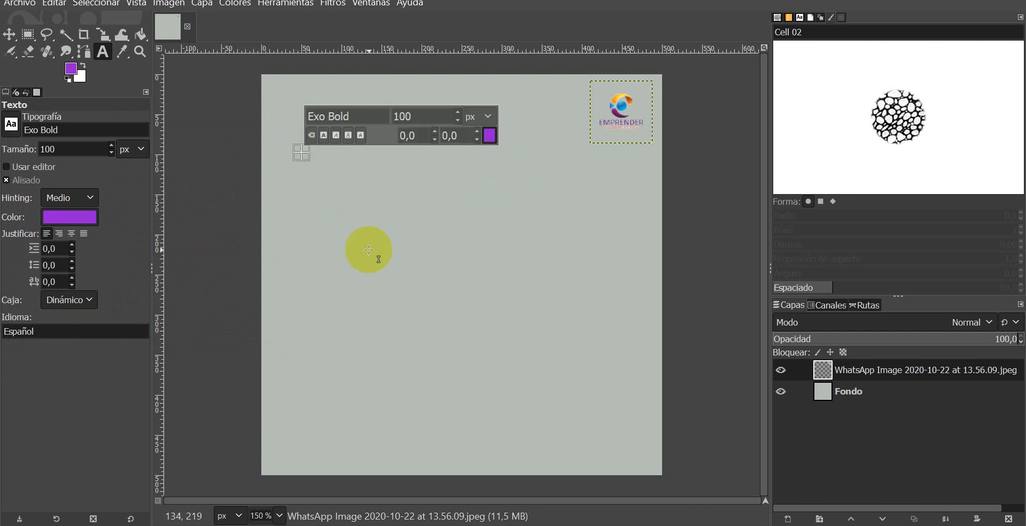
type("Mo")
key("BackSpace")
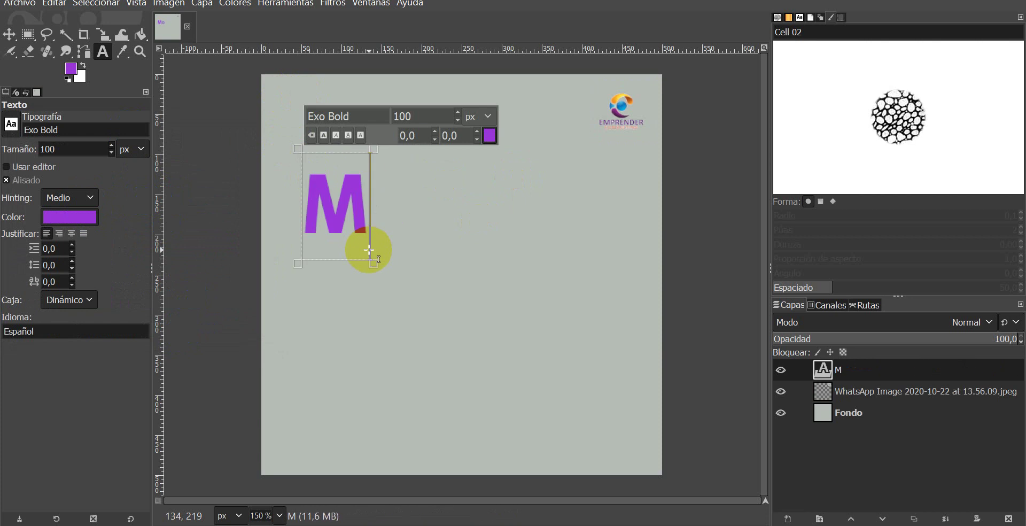
type("ÓDULO")
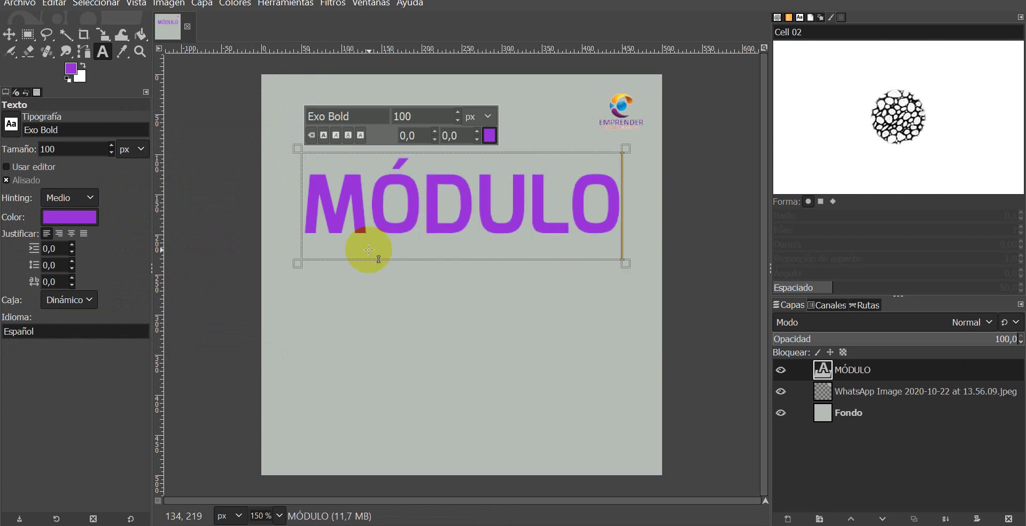
type(" 2")
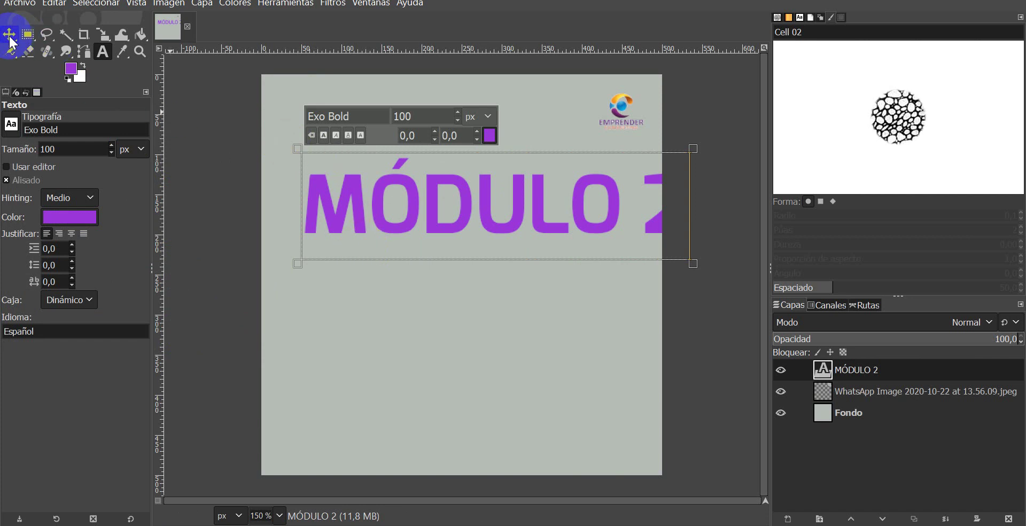
left_click(9, 35)
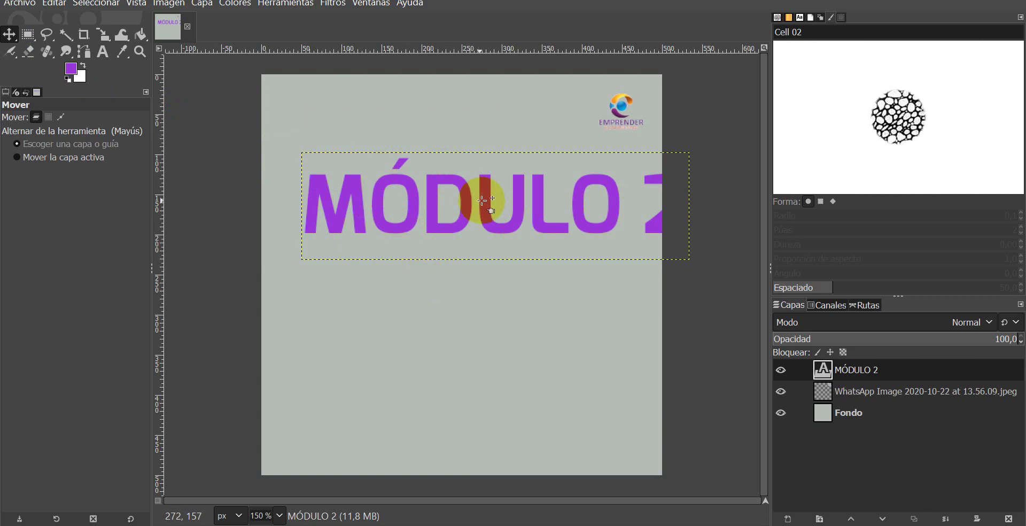
Shift the MÓDULO 2 title left so it sits fully inside the canvas, undoing an accidental logo move
left_click_drag(466, 165, 416, 167)
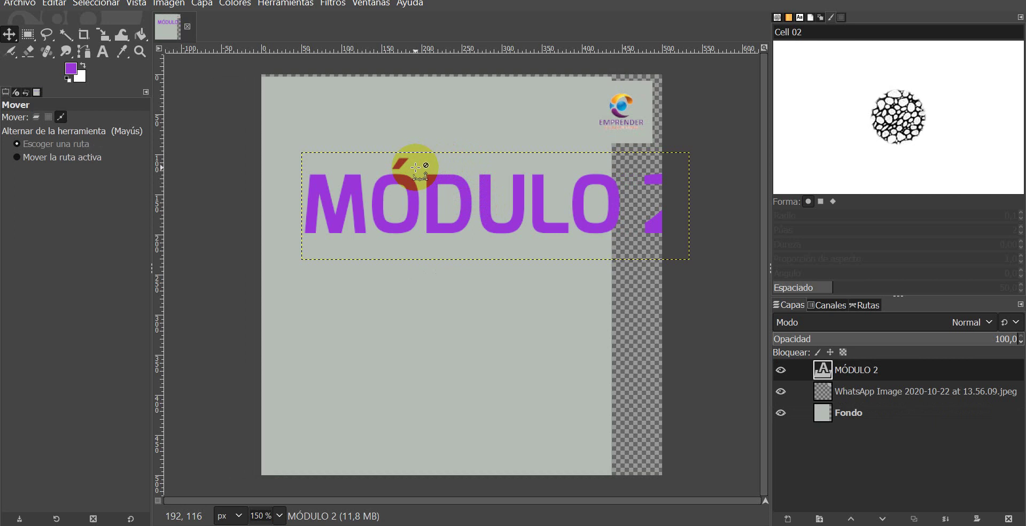
key("ctrl+z")
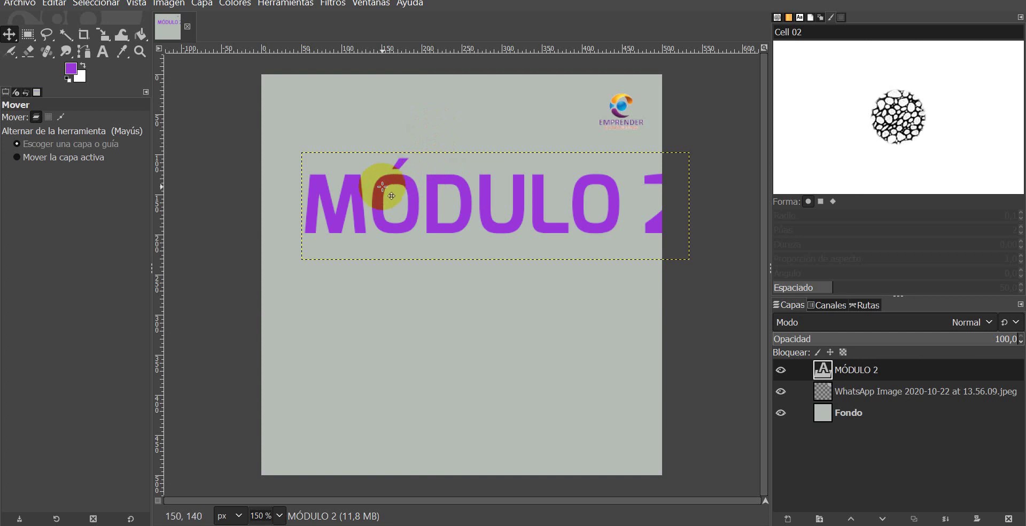
left_click_drag(382, 187, 350, 187)
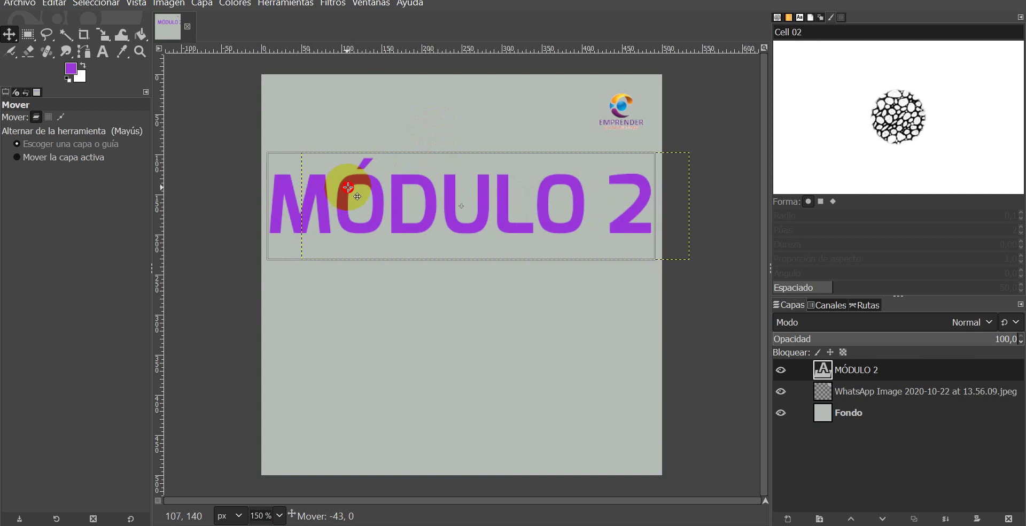
mouse_move(350, 187)
left_mouse_down()
mouse_move(352, 198)
mouse_move(350, 177)
left_mouse_up()
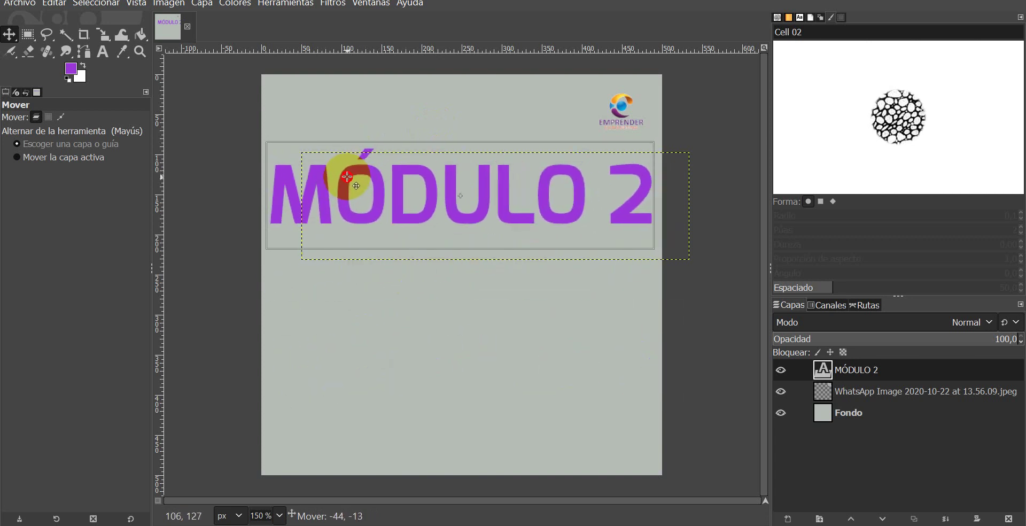
left_click_drag(350, 178, 346, 177)
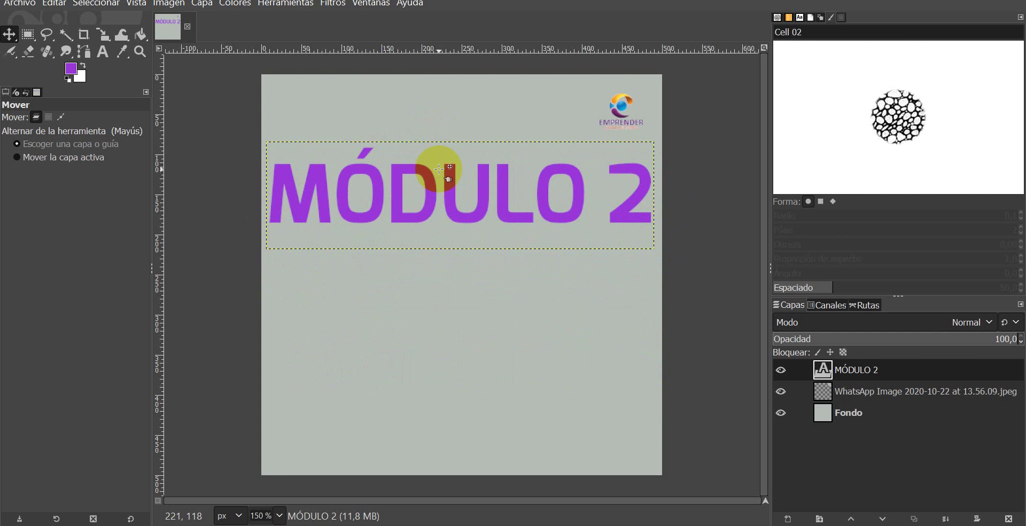
left_click(103, 52)
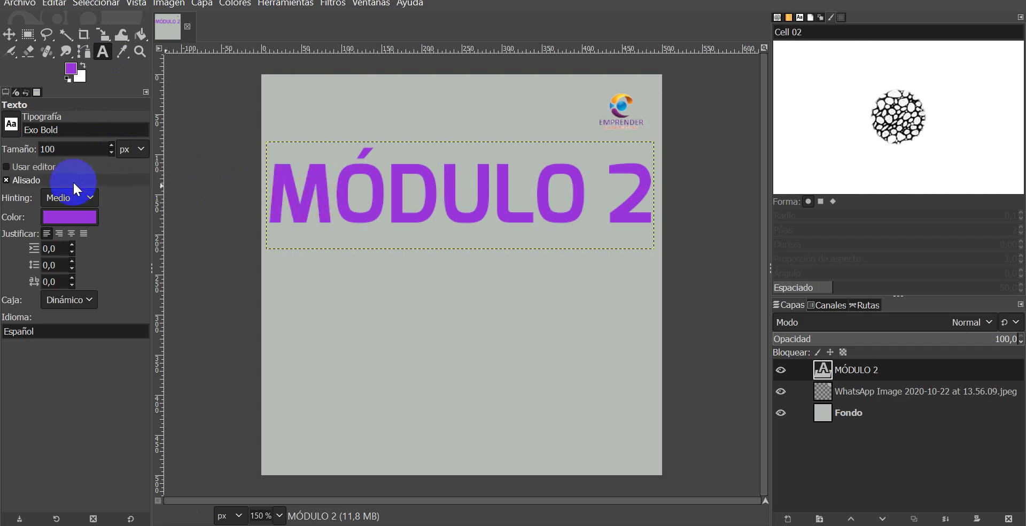
Resize the MÓDULO 2 title to 50 px and nudge it slightly right and down
left_click_drag(69, 147, 33, 148)
type("50")
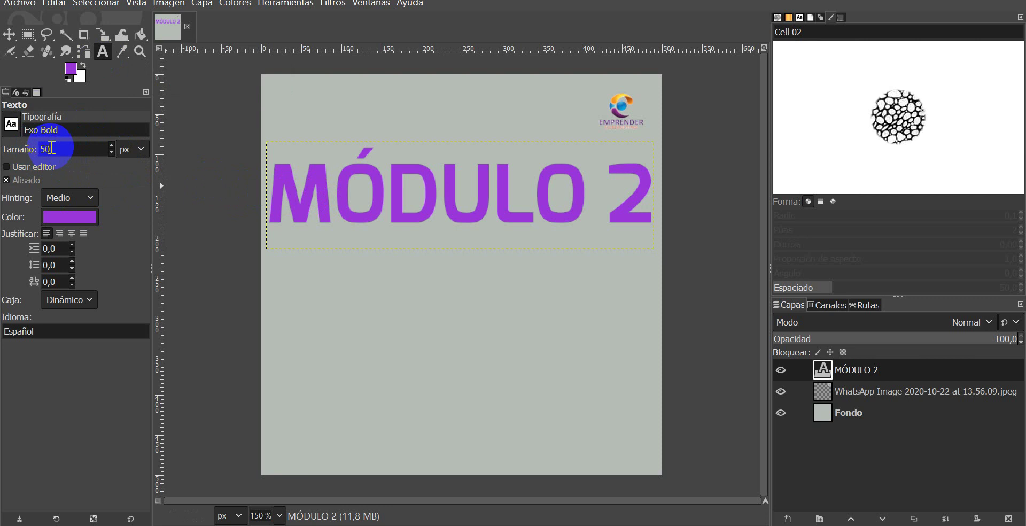
left_click(291, 191)
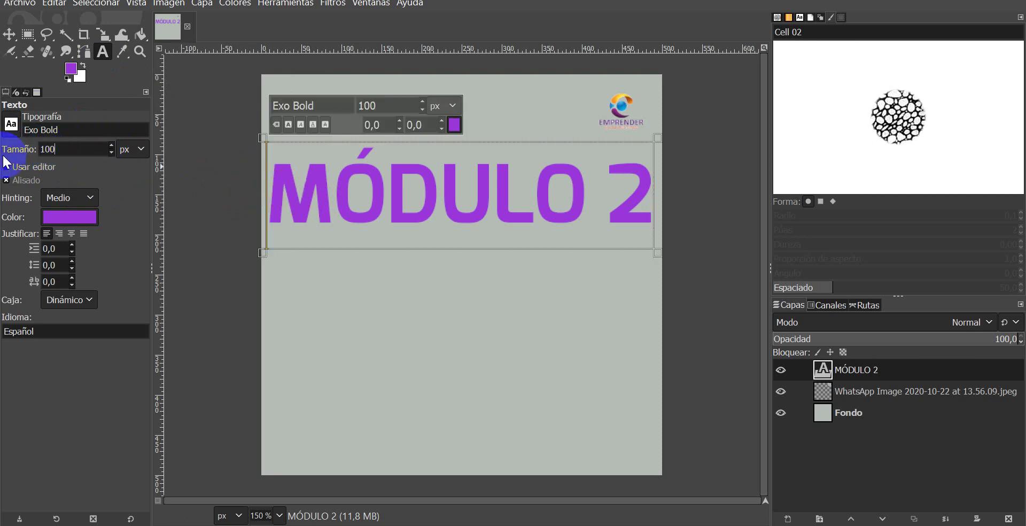
left_click_drag(73, 150, 11, 153)
type("50")
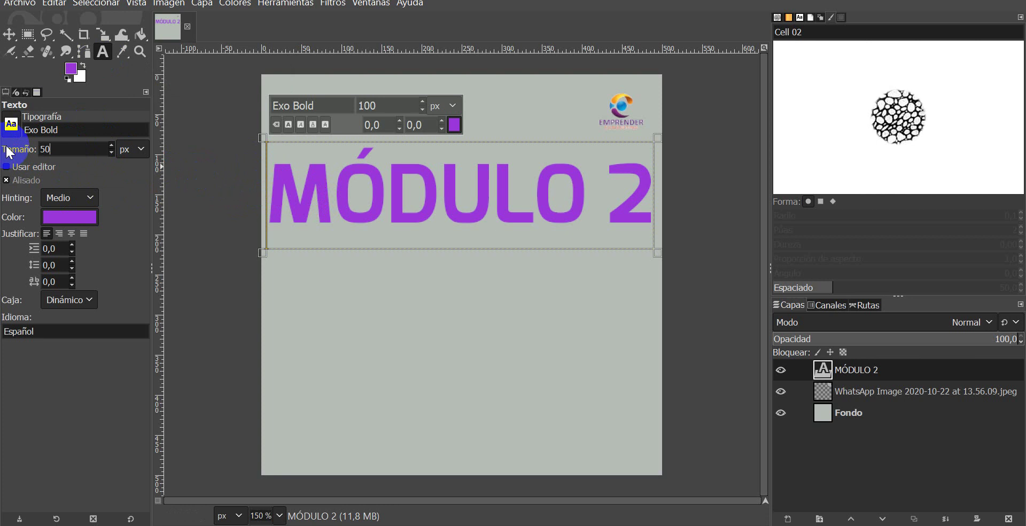
key("Return")
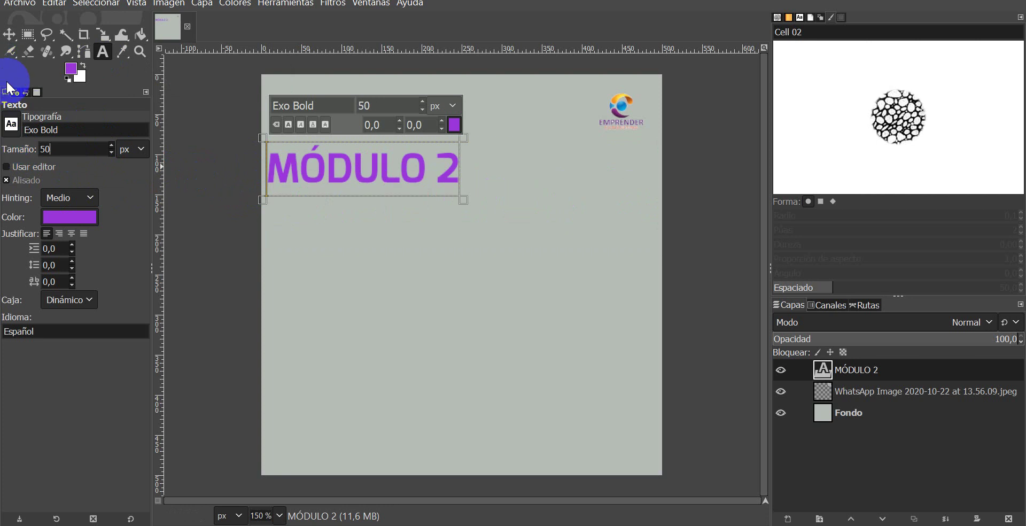
left_click(9, 34)
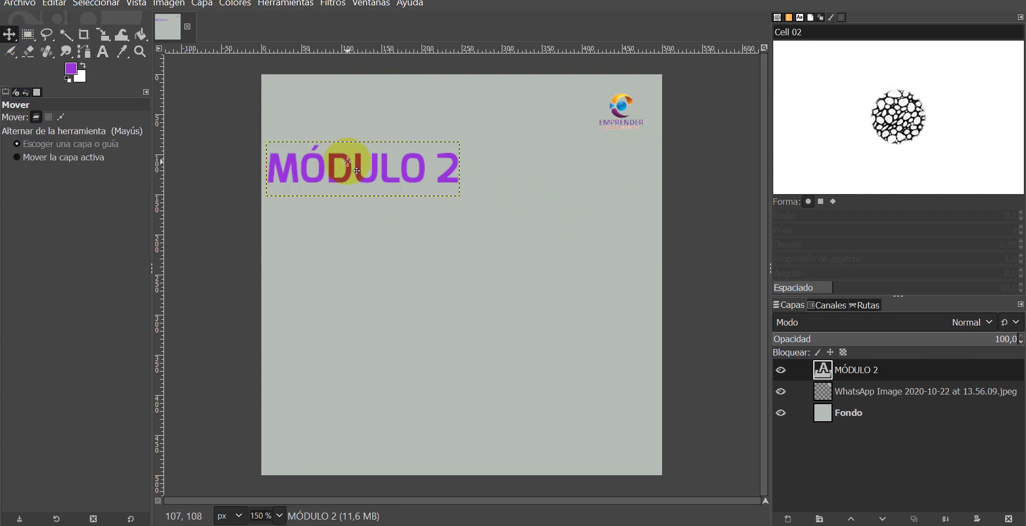
left_click_drag(347, 158, 368, 171)
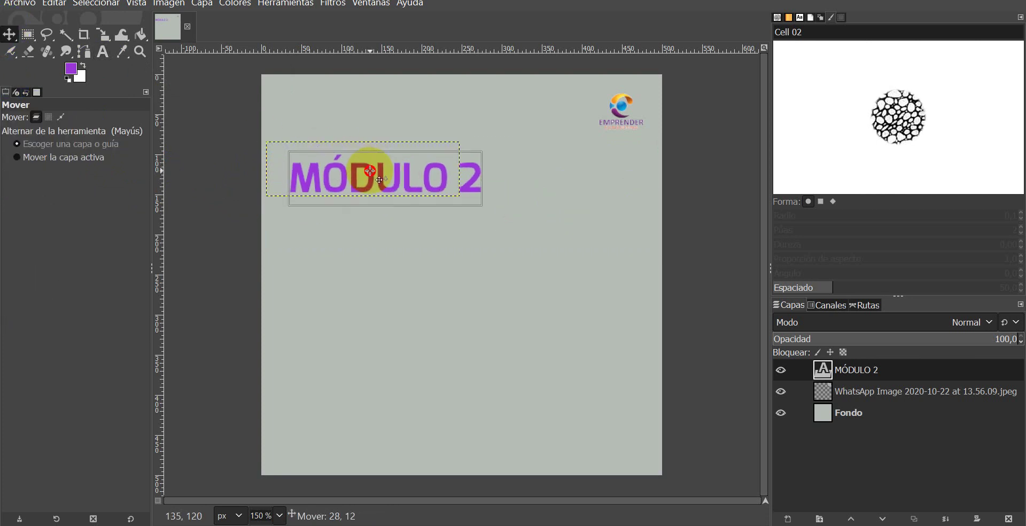
left_click_drag(369, 171, 361, 177)
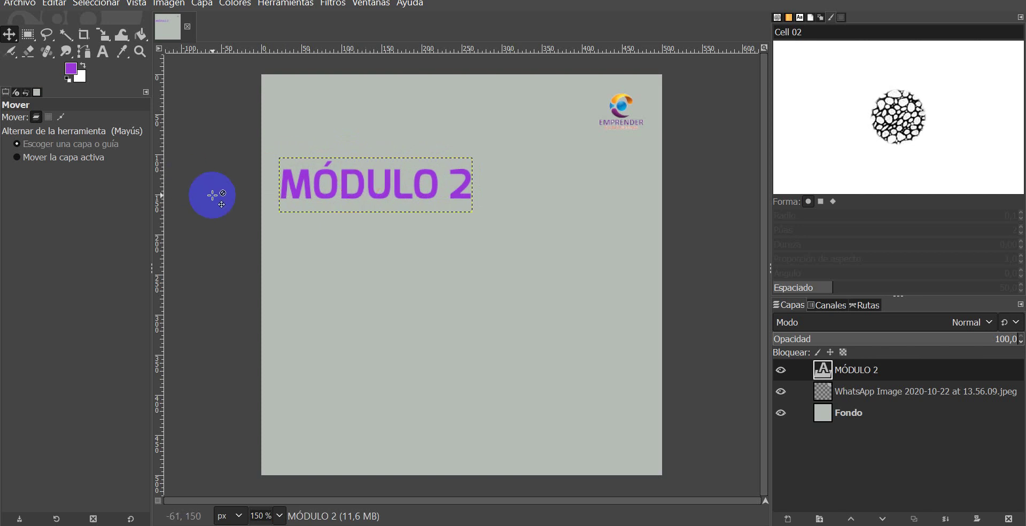
Set the text colour to lighter purple ae58e5 and the font size to 30 px
left_click(100, 53)
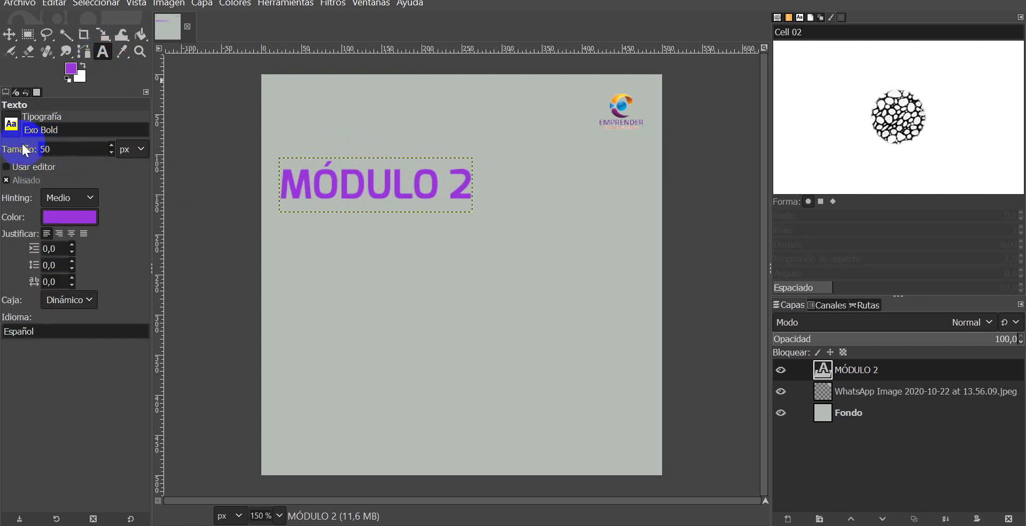
left_click(75, 216)
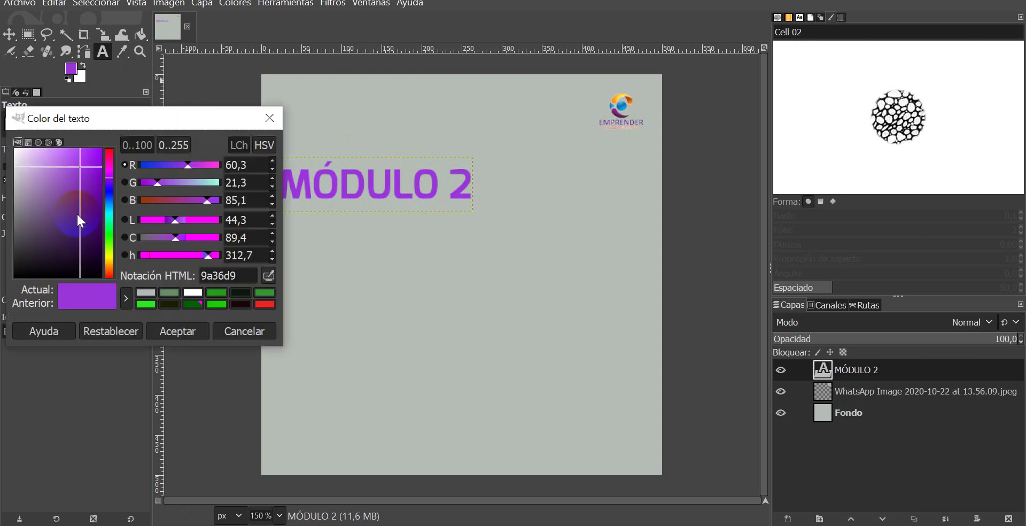
left_click_drag(67, 164, 68, 161)
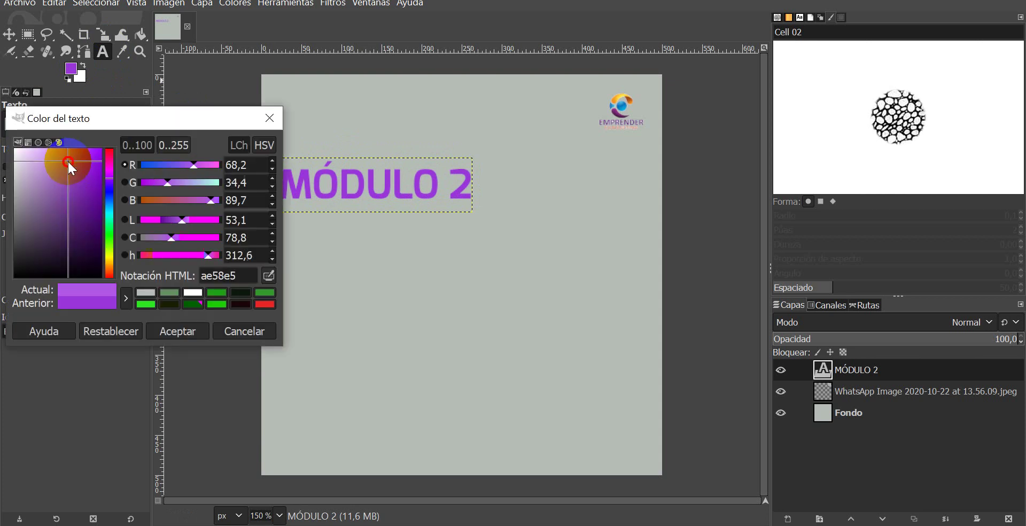
left_click(185, 331)
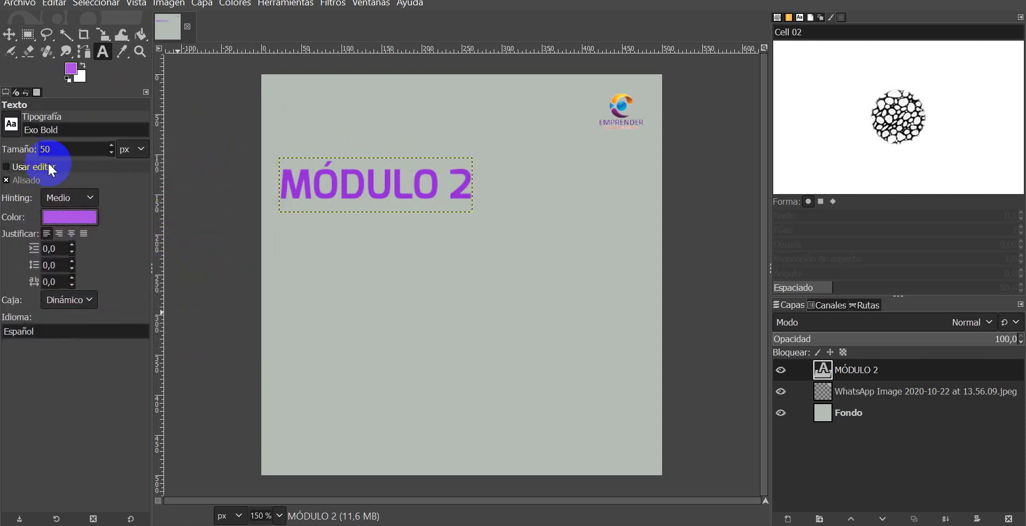
left_click_drag(67, 149, 33, 152)
type("30")
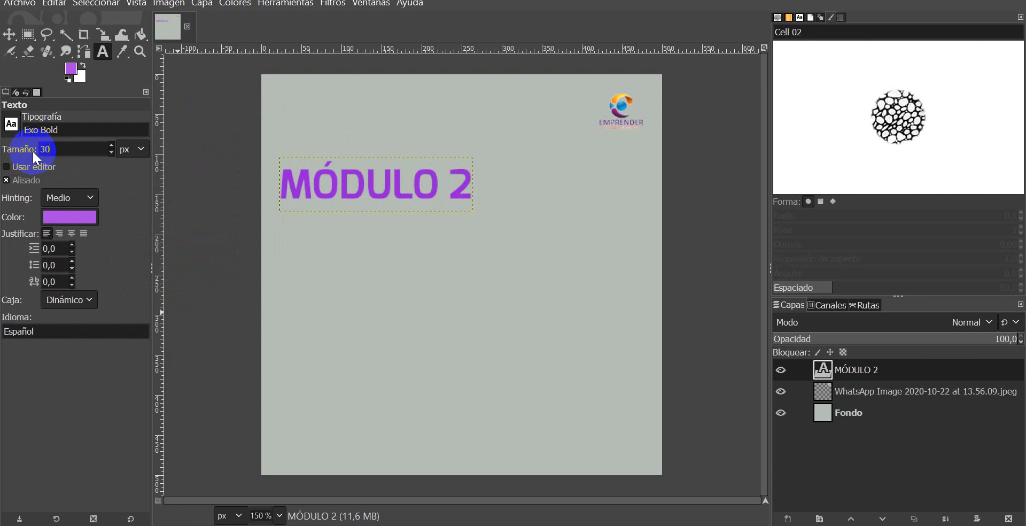
Type 'ClassRoom Nivel Primario' in a new text box below the title
left_click(287, 229)
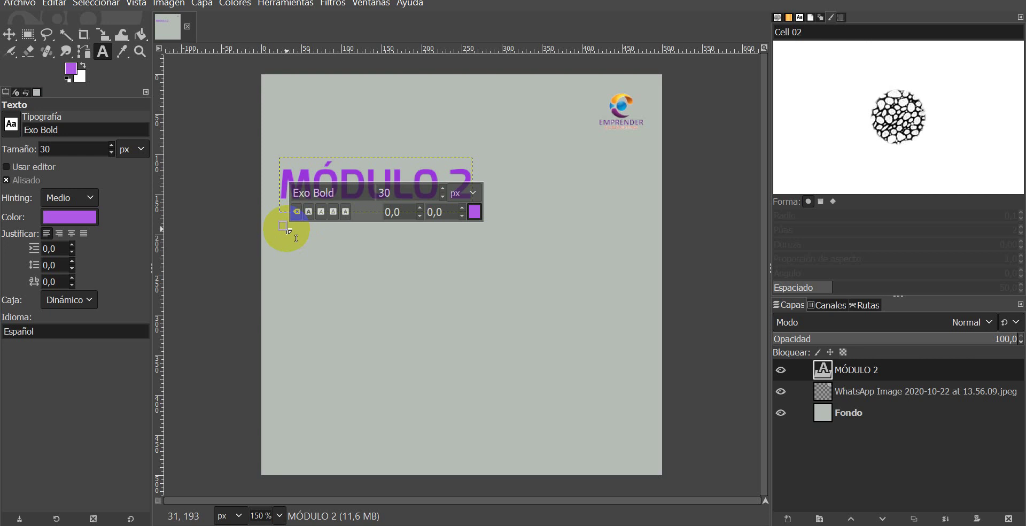
type("CLAS")
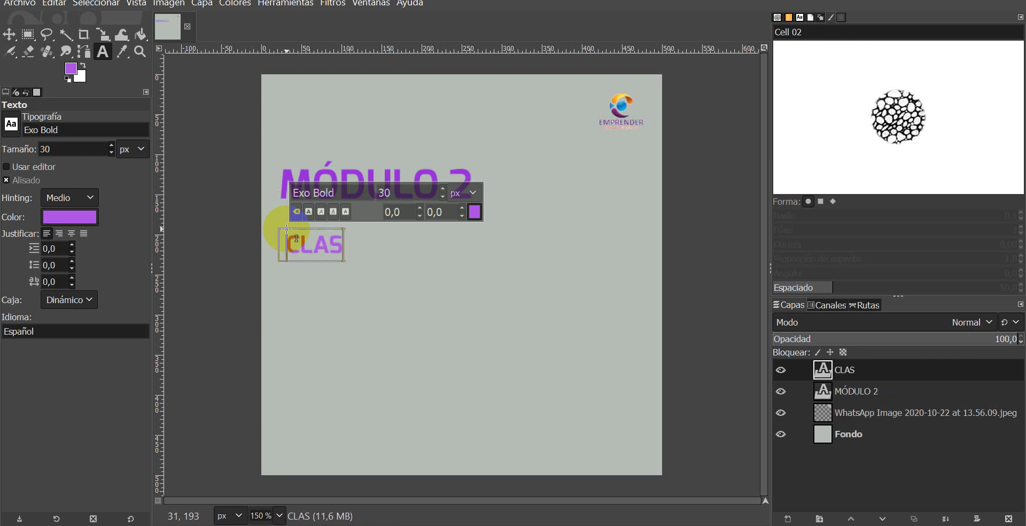
key("BackSpace")
key("BackSpace")
key("BackSpace")
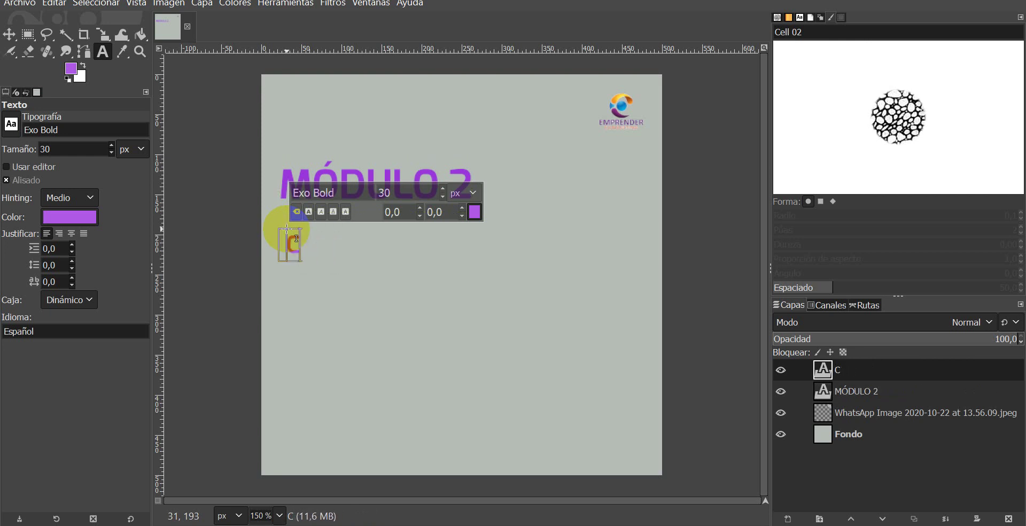
type("lassRoom")
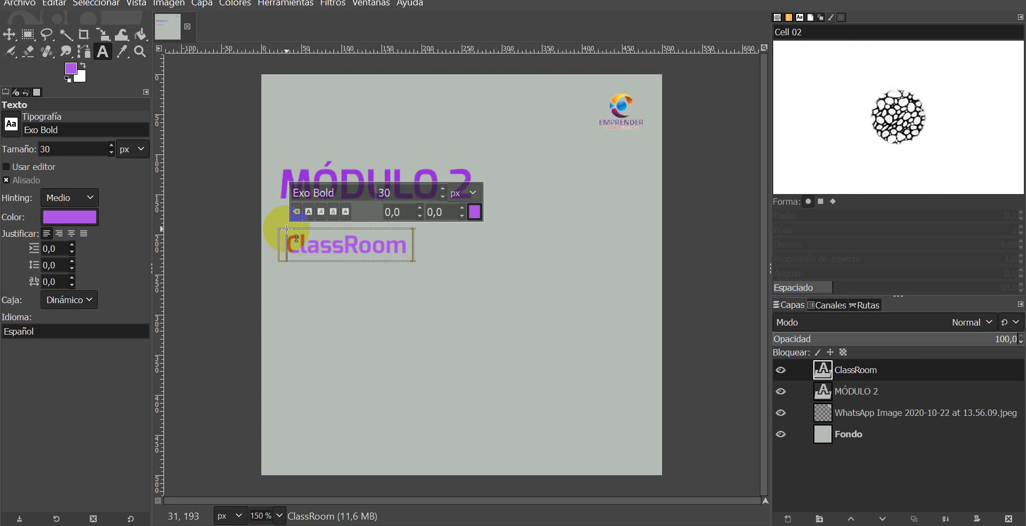
type(" Nivel Primar")
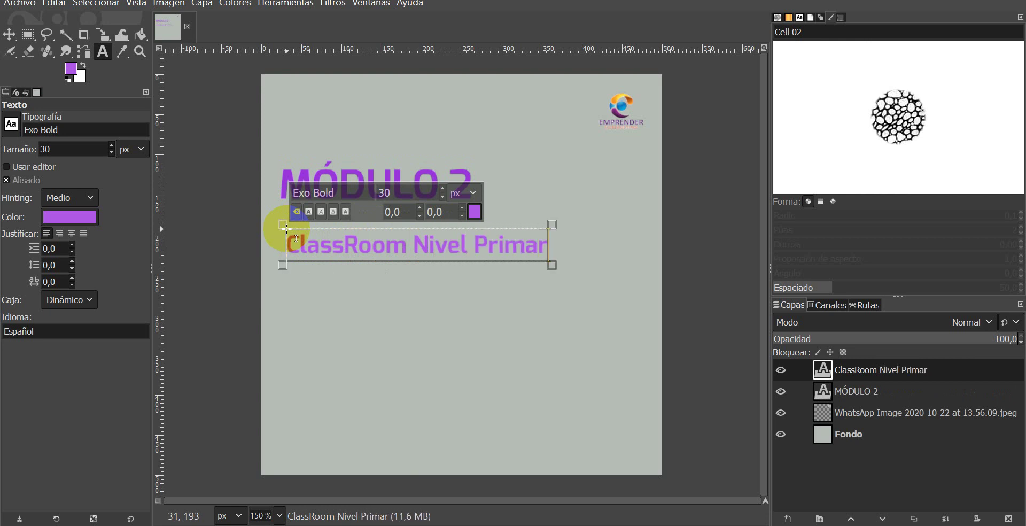
type("io")
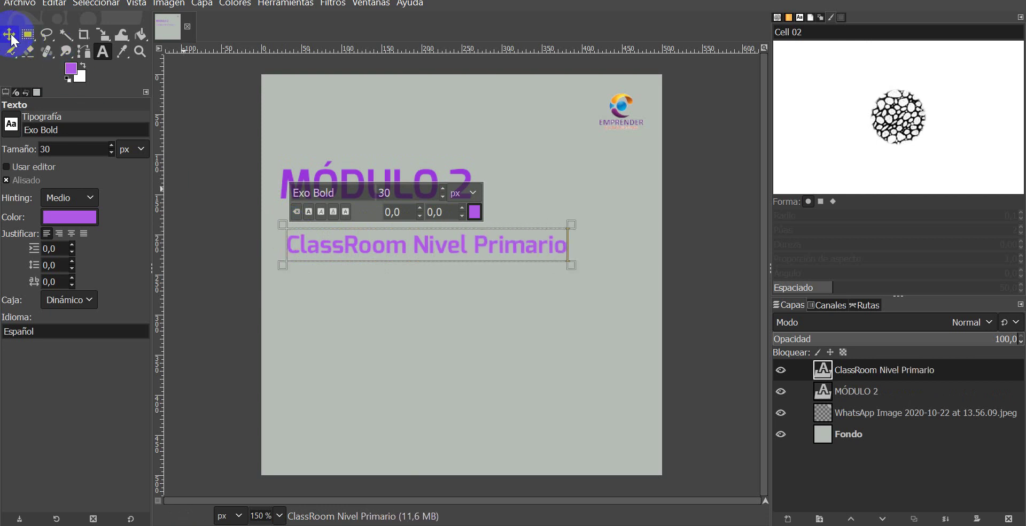
left_click(9, 34)
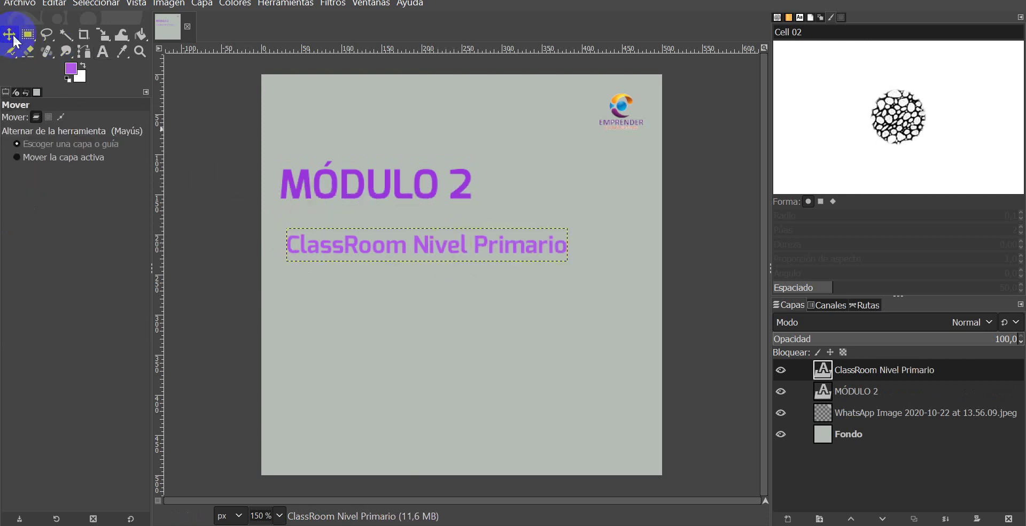
Nudge the subtitle slightly up-left to align with MÓDULO 2 and widen the tool options panel
left_click(448, 244)
left_click_drag(448, 243, 445, 234)
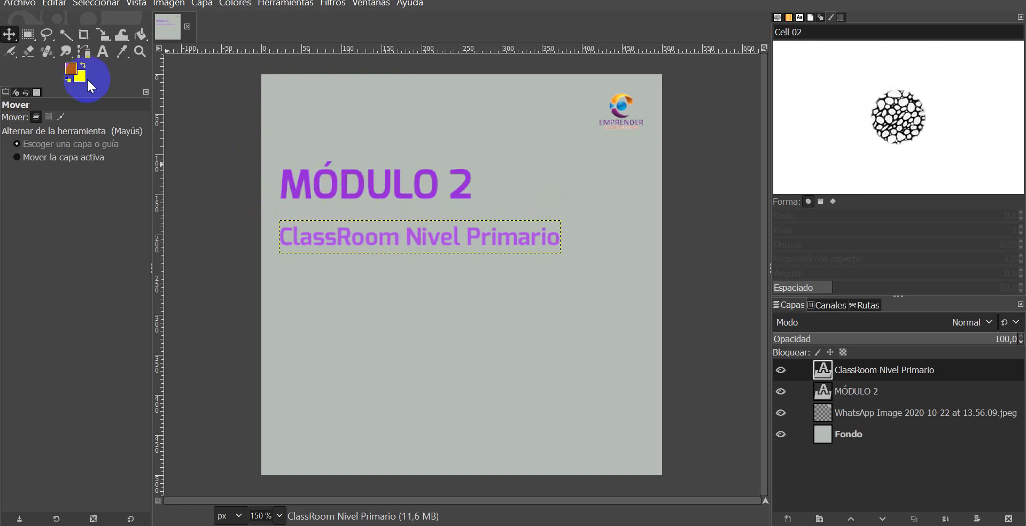
left_click(101, 51)
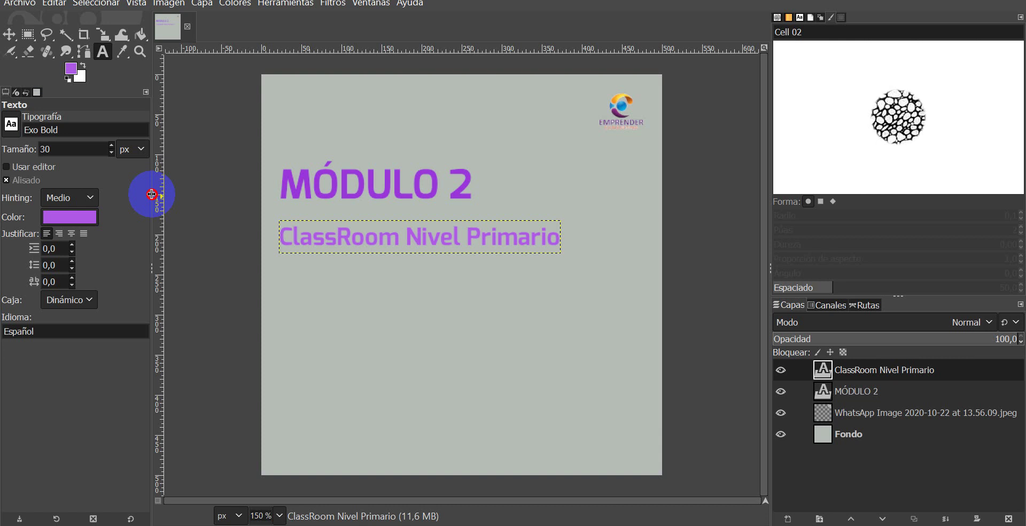
mouse_move(151, 194)
left_mouse_down()
mouse_move(258, 206)
mouse_move(151, 219)
left_mouse_up()
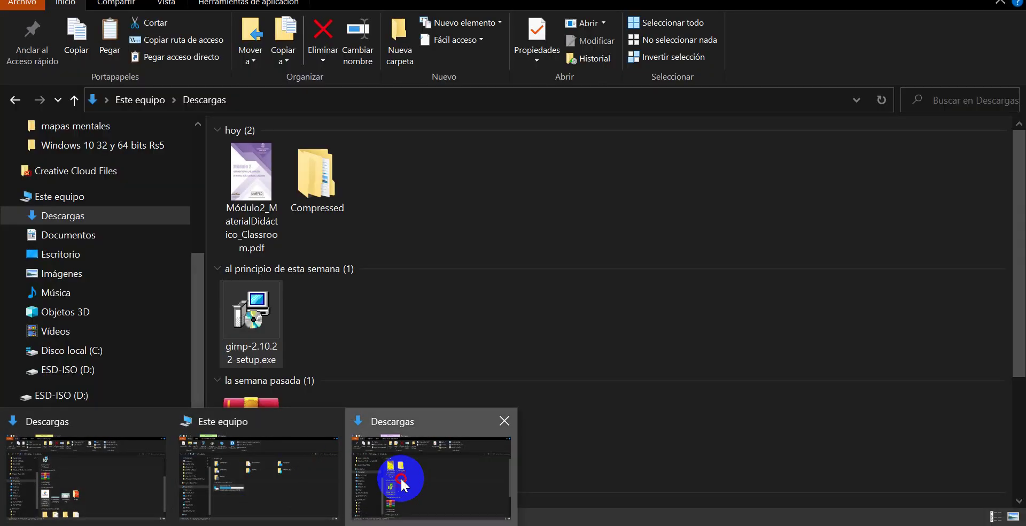
Open the modulo 2 folder in File Explorer and drag gsuite1.png into the GIMP cover
left_click(400, 477)
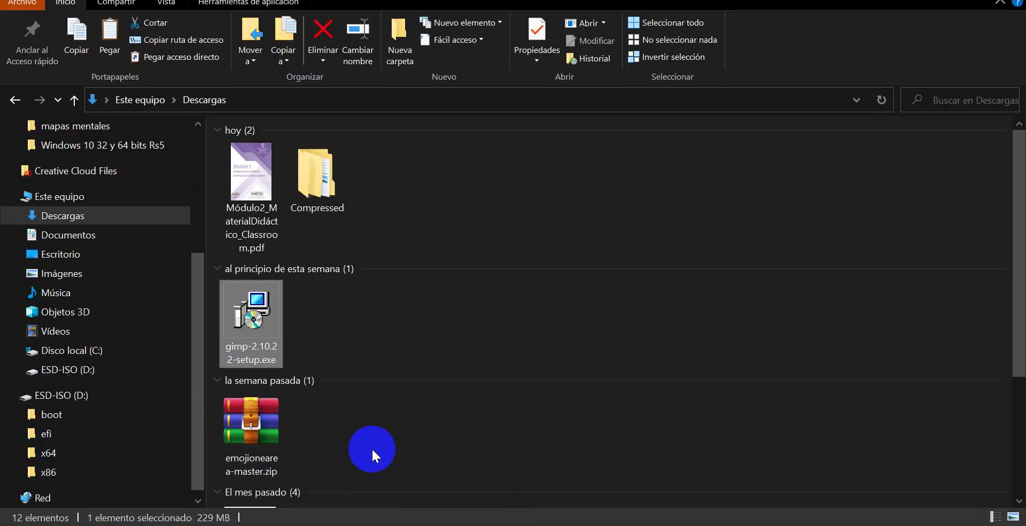
mouse_move(96, 395)
left_click(124, 394)
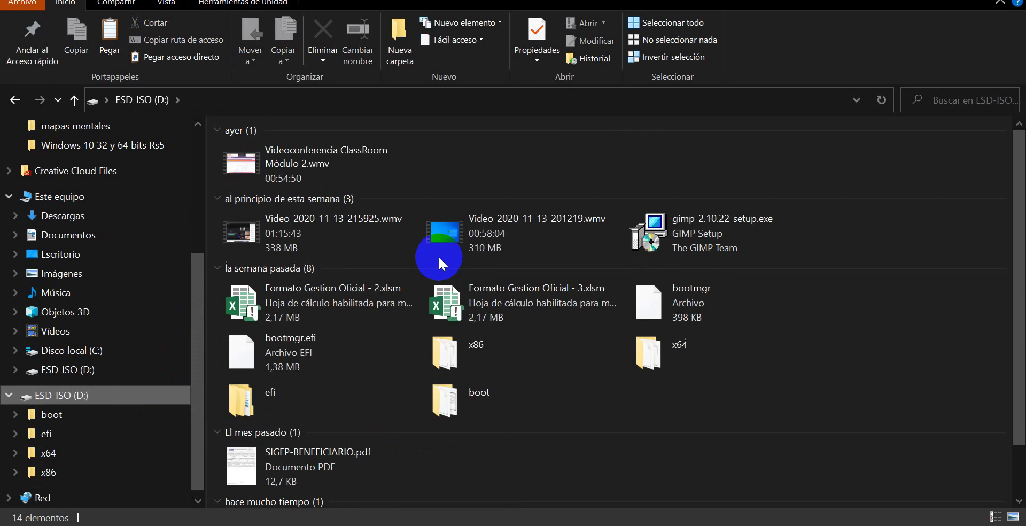
left_click_drag(1020, 231, 1022, 316)
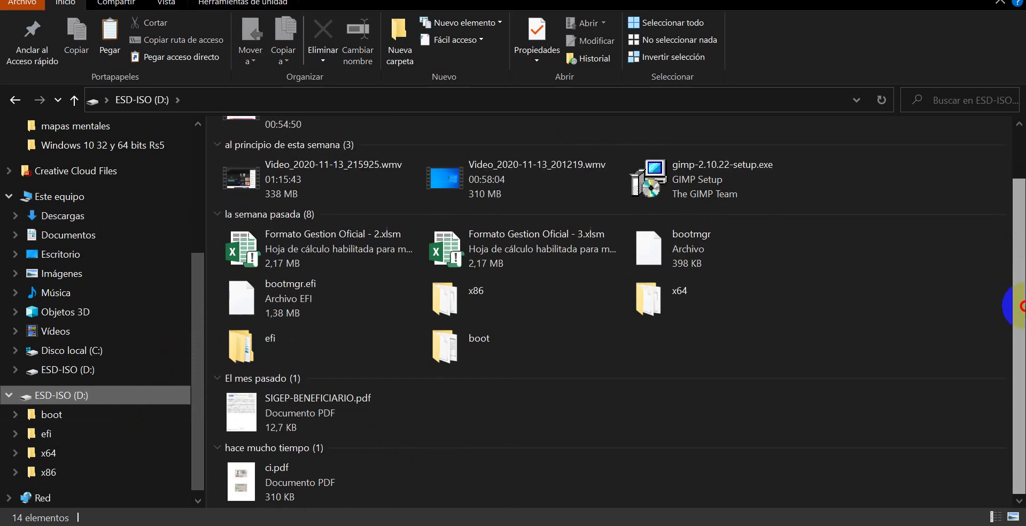
scroll(1008, 297, "up", 1)
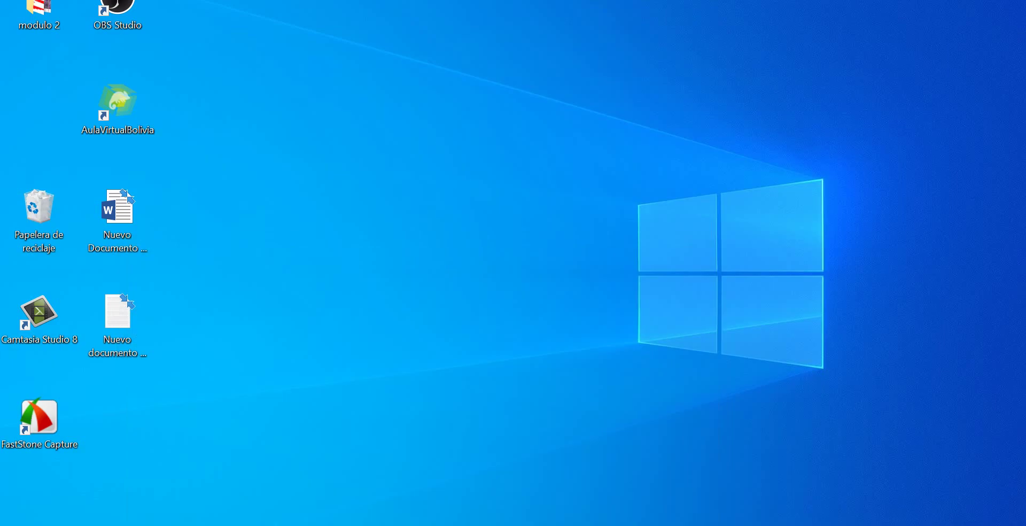
double_click(47, 15)
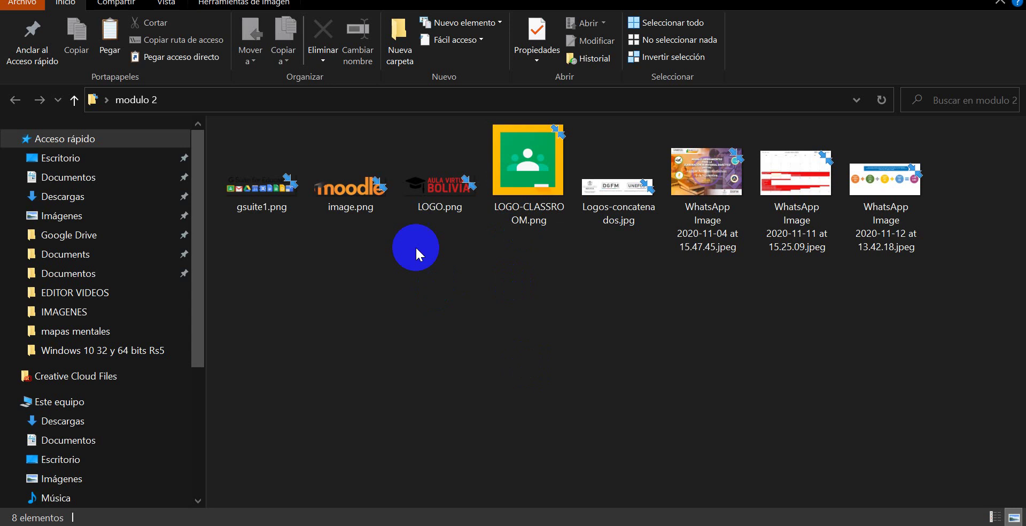
left_click_drag(260, 184, 463, 334)
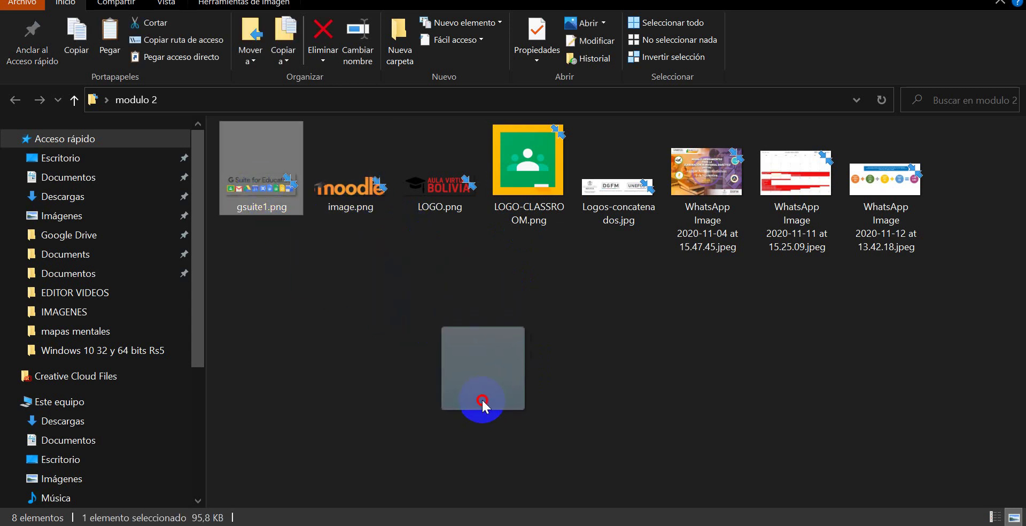
mouse_move(463, 334)
left_mouse_down()
mouse_move(500, 525)
mouse_move(403, 330)
left_mouse_up()
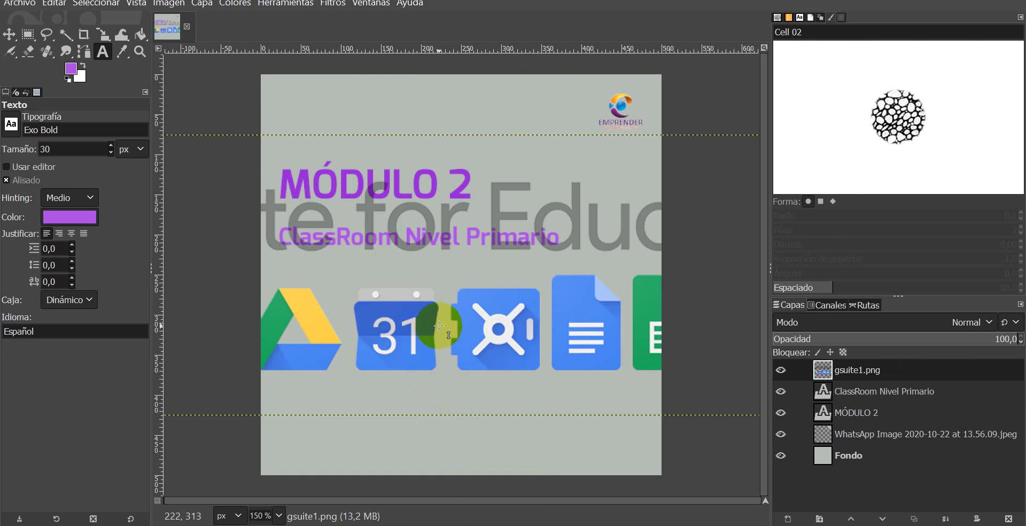
Zoom out to 50% and scale the gsuite1.png banner layer down to about a third
left_click(278, 515)
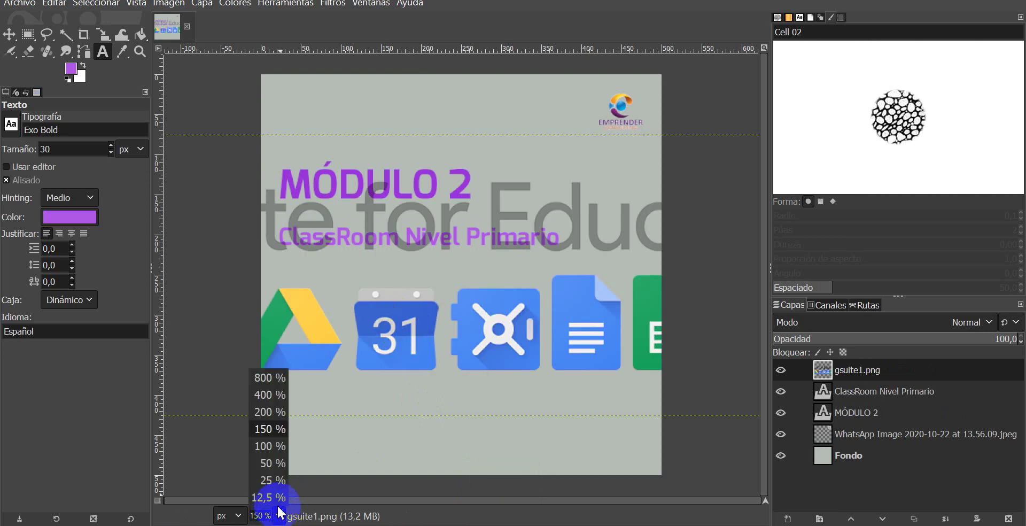
left_click(272, 464)
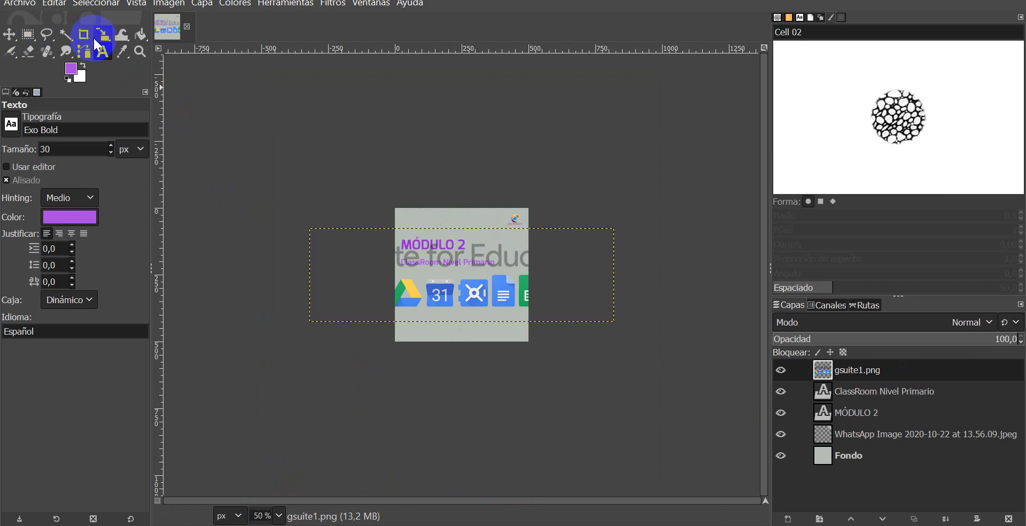
left_click(864, 369)
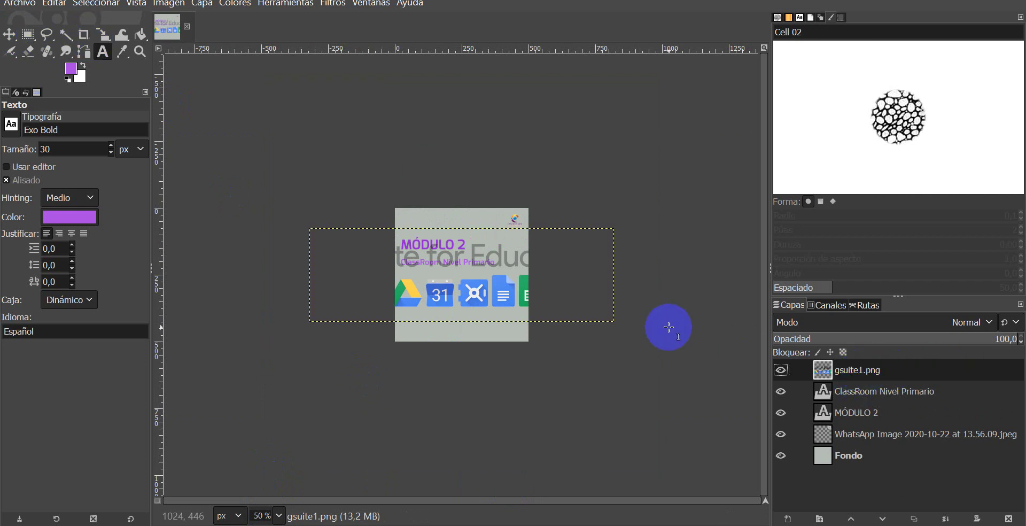
left_click(107, 34)
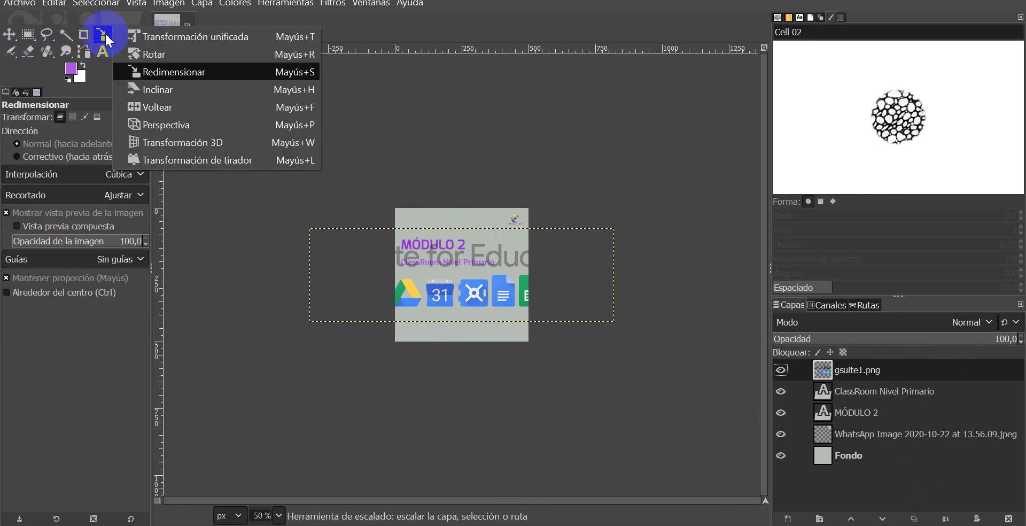
left_click(335, 236)
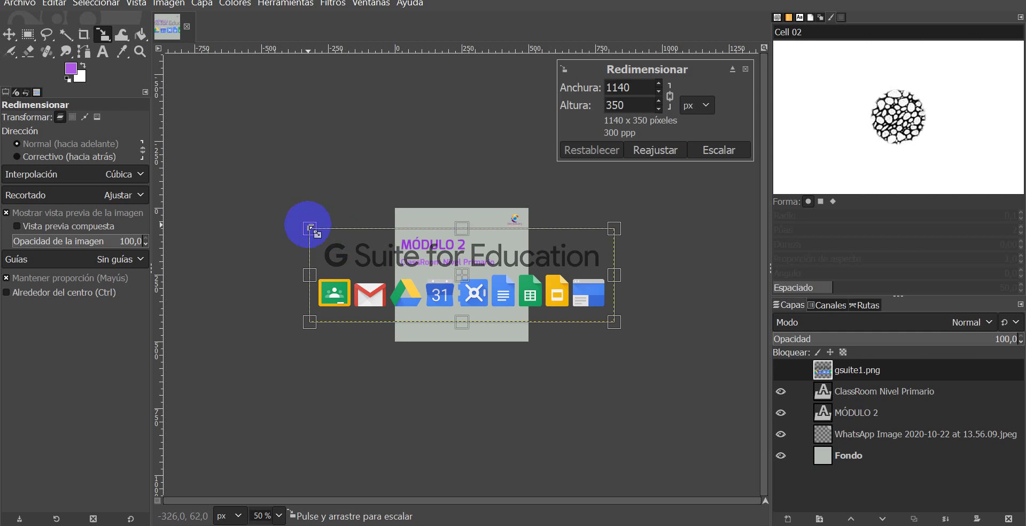
left_click_drag(310, 227, 511, 288)
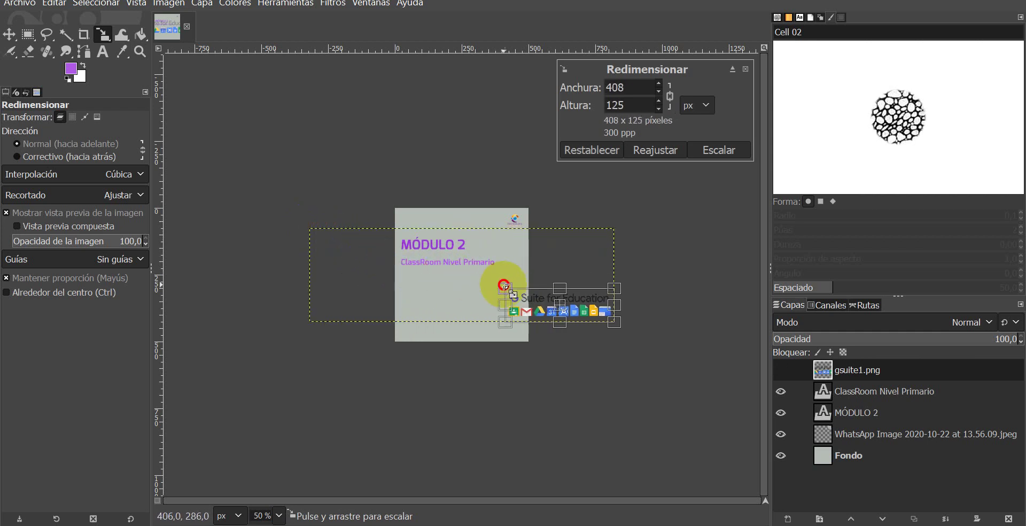
left_click(9, 34)
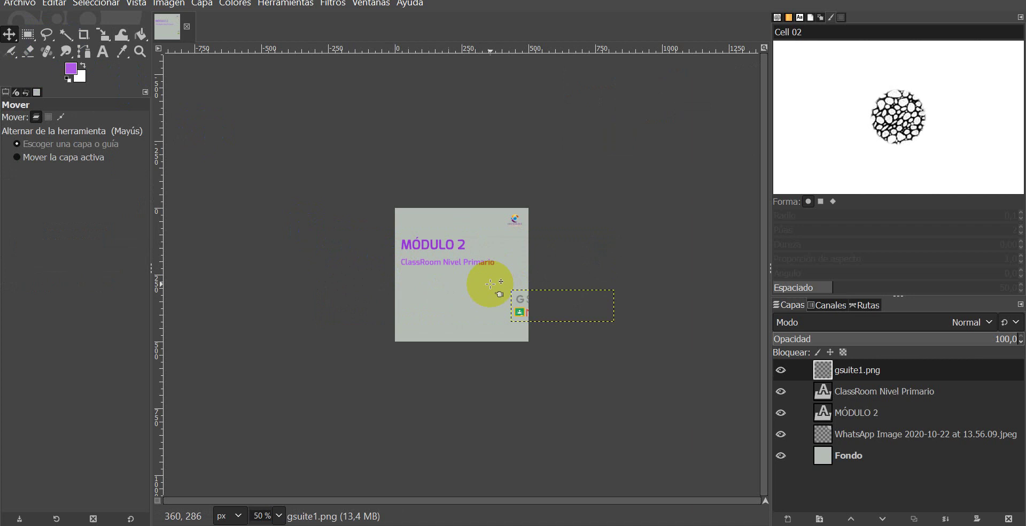
Place the G Suite banner beneath the subtitle and zoom back to 150%
left_click_drag(548, 299, 439, 285)
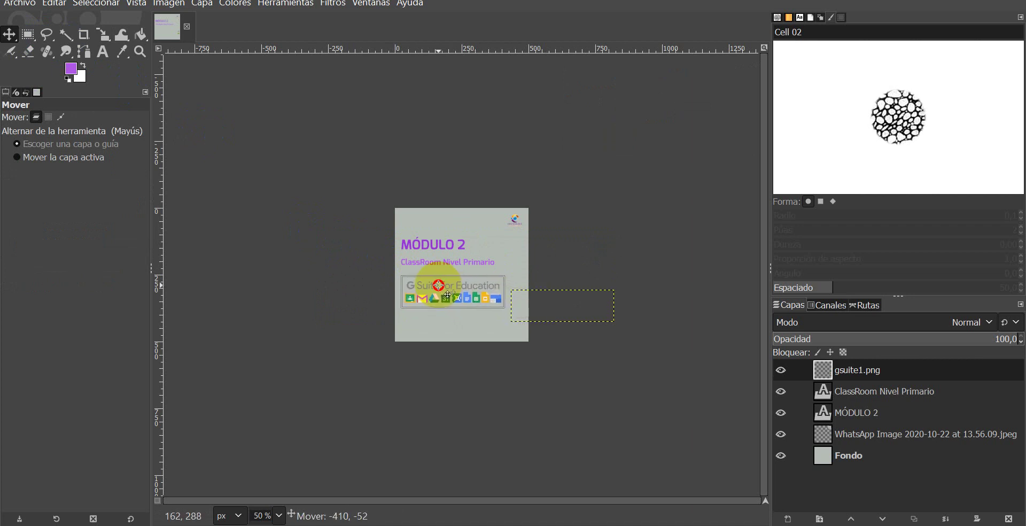
left_click_drag(439, 285, 438, 285)
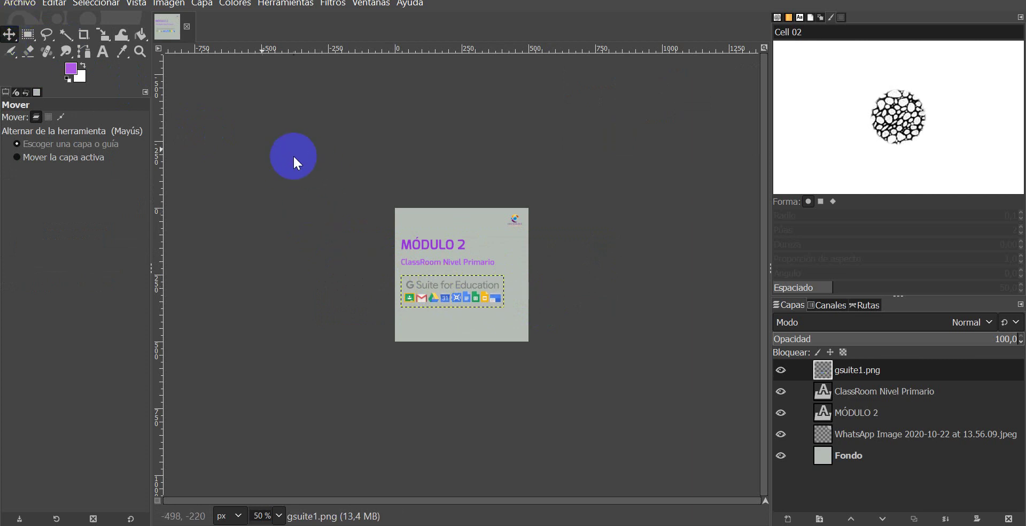
left_click(310, 37)
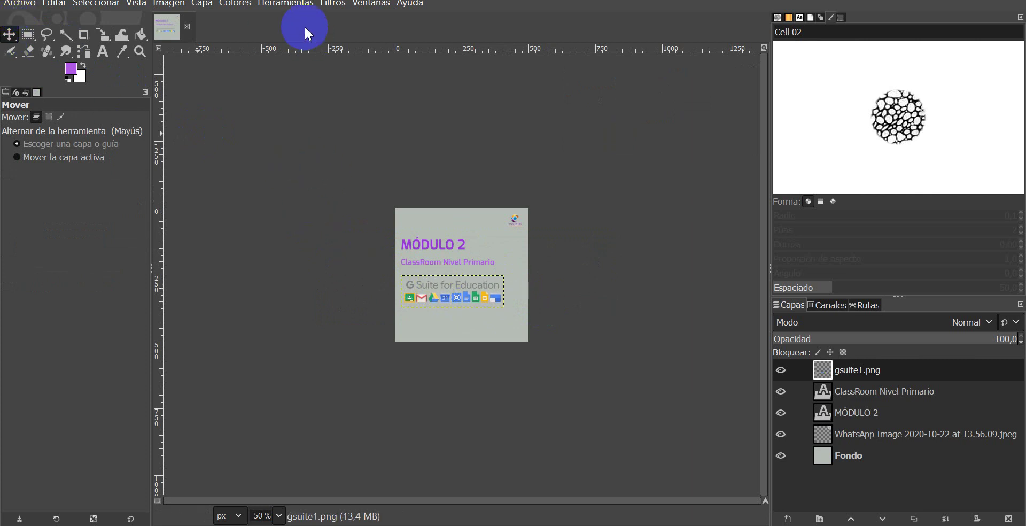
left_click(278, 516)
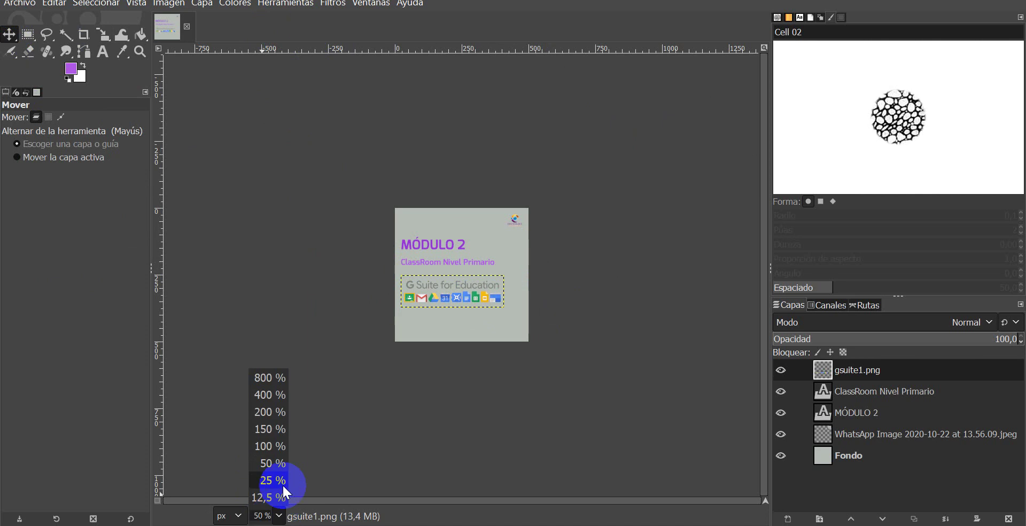
left_click(270, 429)
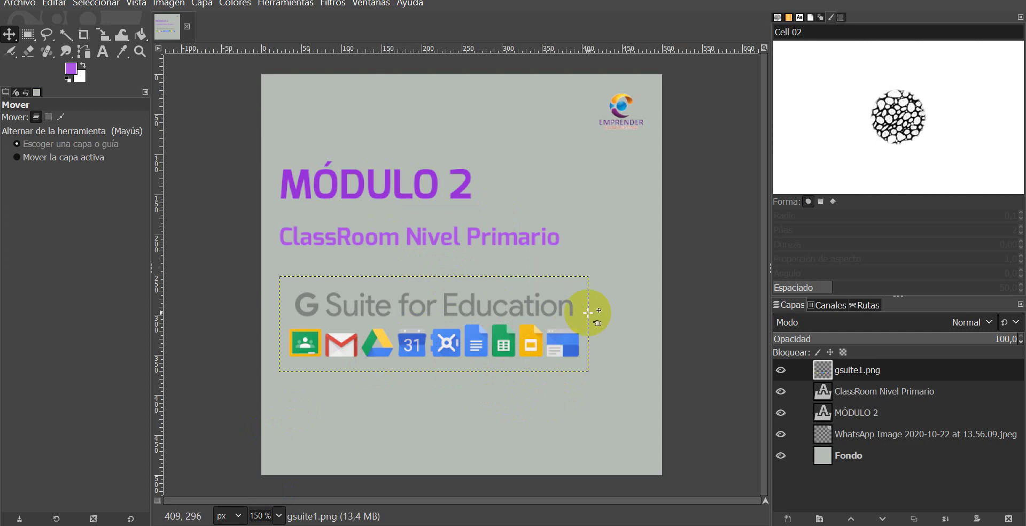
Switch to the Paintbrush tool with the Fondo background layer selected
left_click(219, 252)
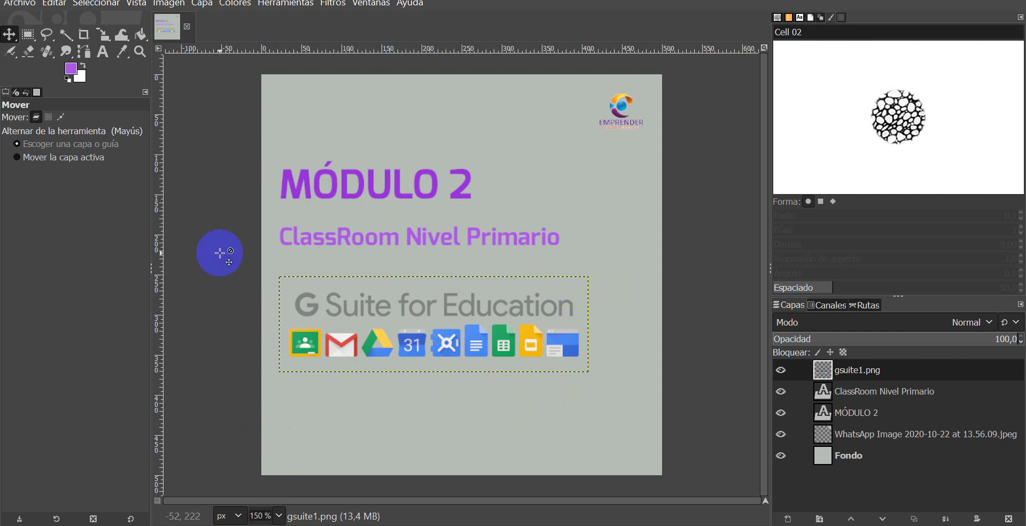
left_click(864, 455)
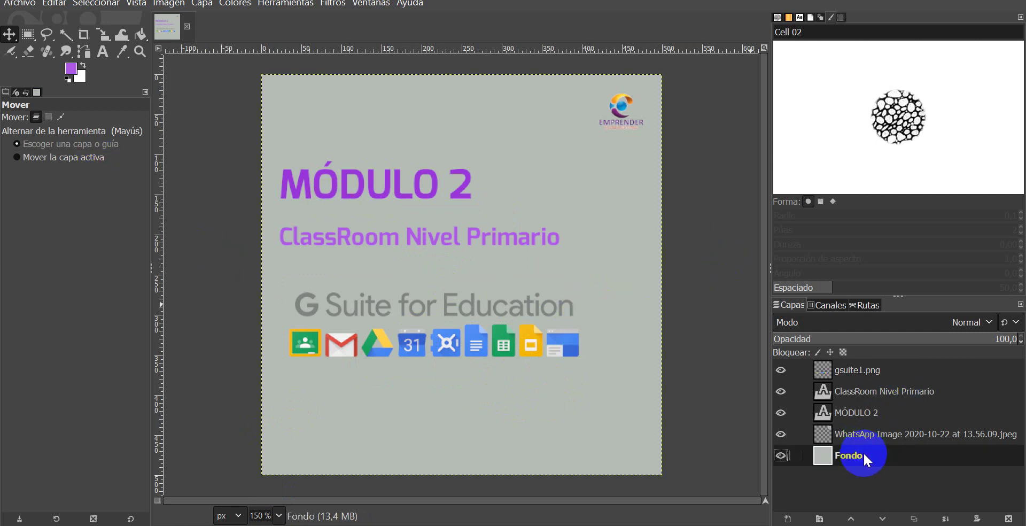
right_click(10, 53)
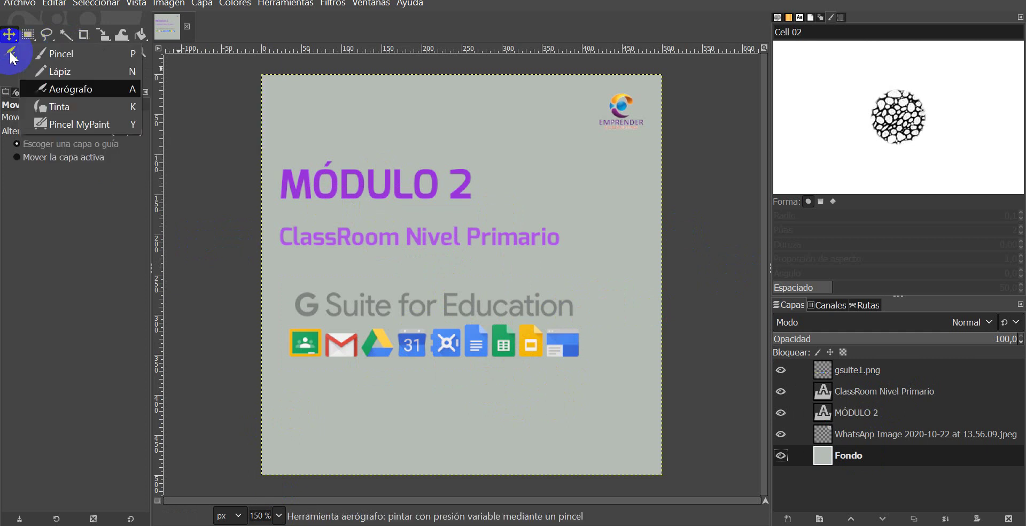
left_click(11, 55)
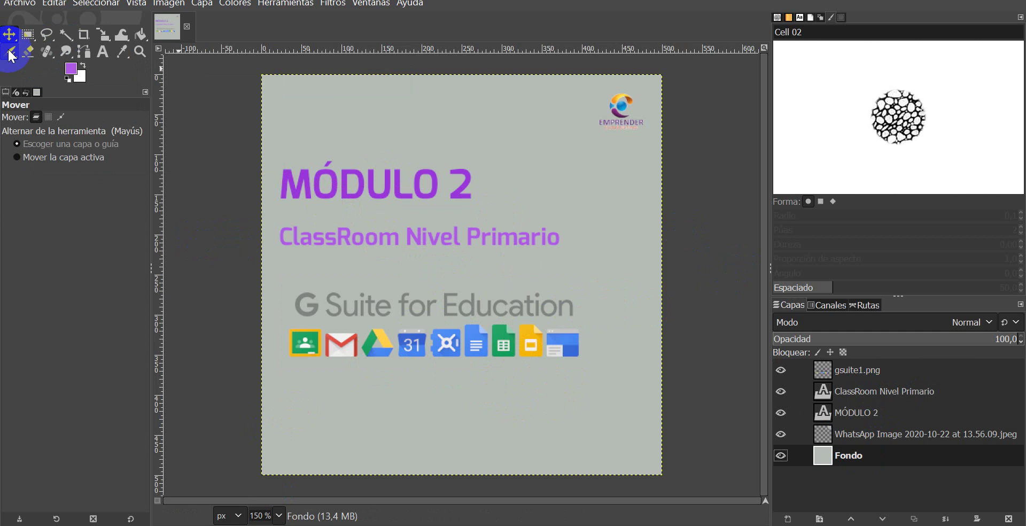
right_click(11, 55)
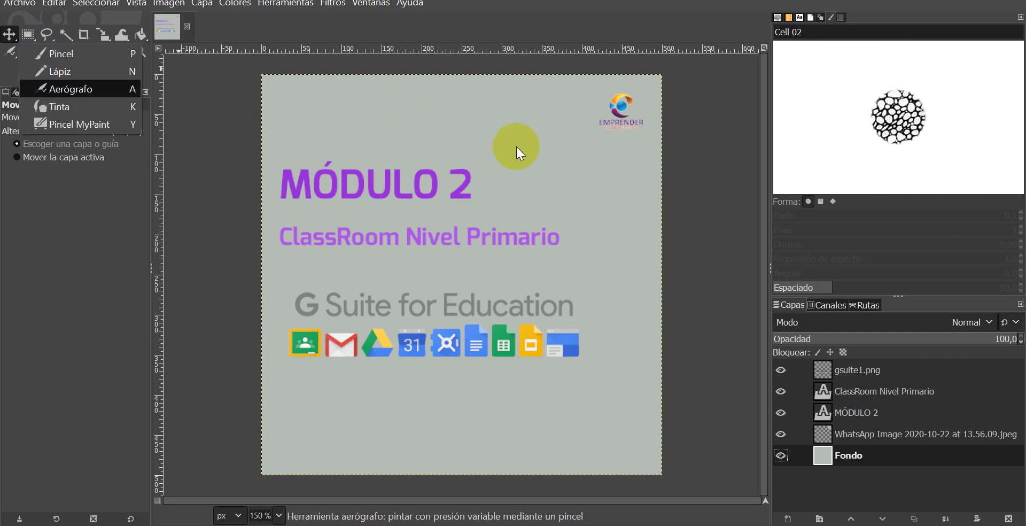
left_click(62, 56)
left_click(824, 454)
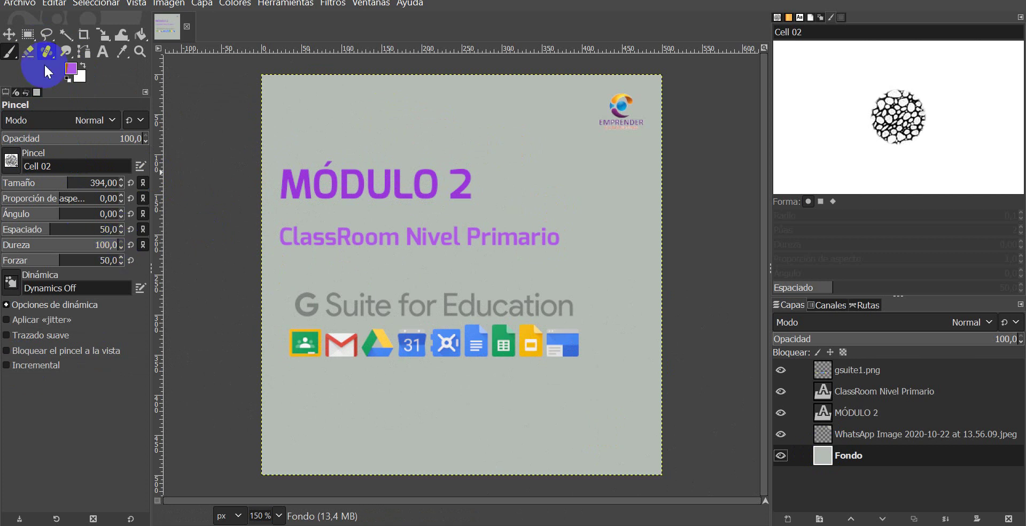
Set the paintbrush tip to Chalk 03
left_click(11, 160)
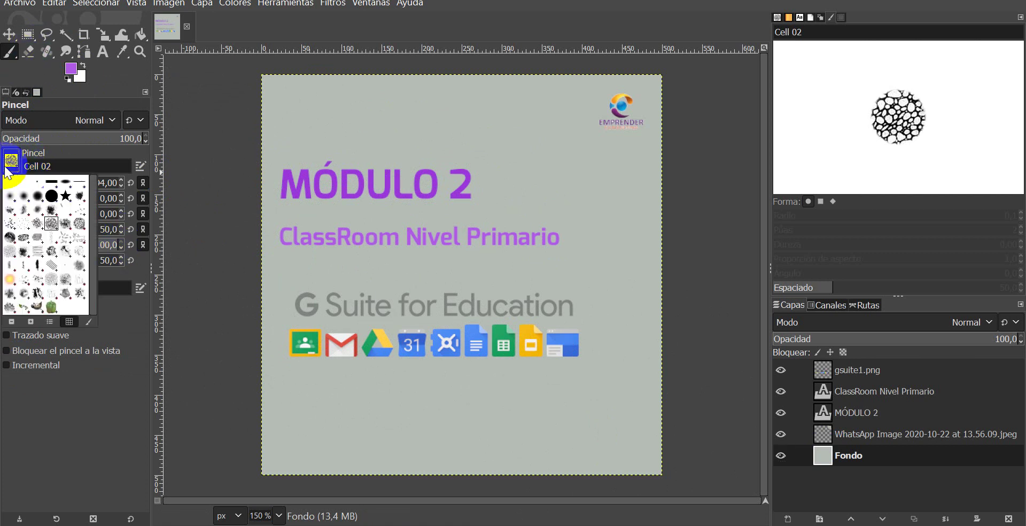
left_click(38, 197)
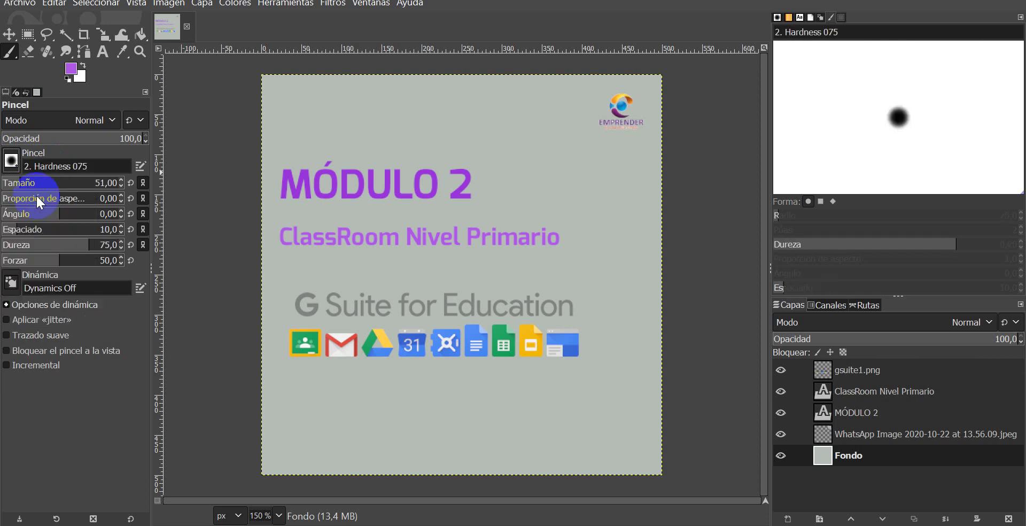
left_click(12, 161)
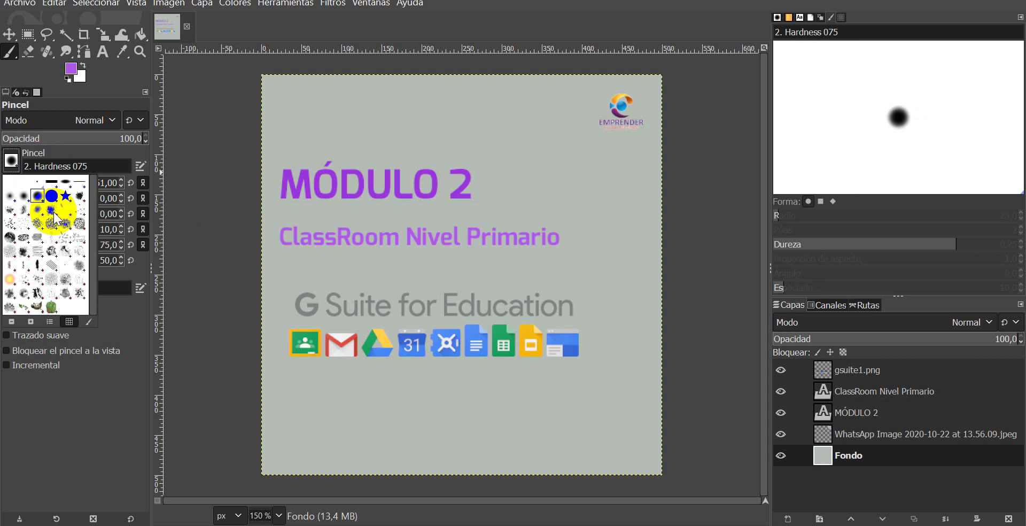
left_click(9, 236)
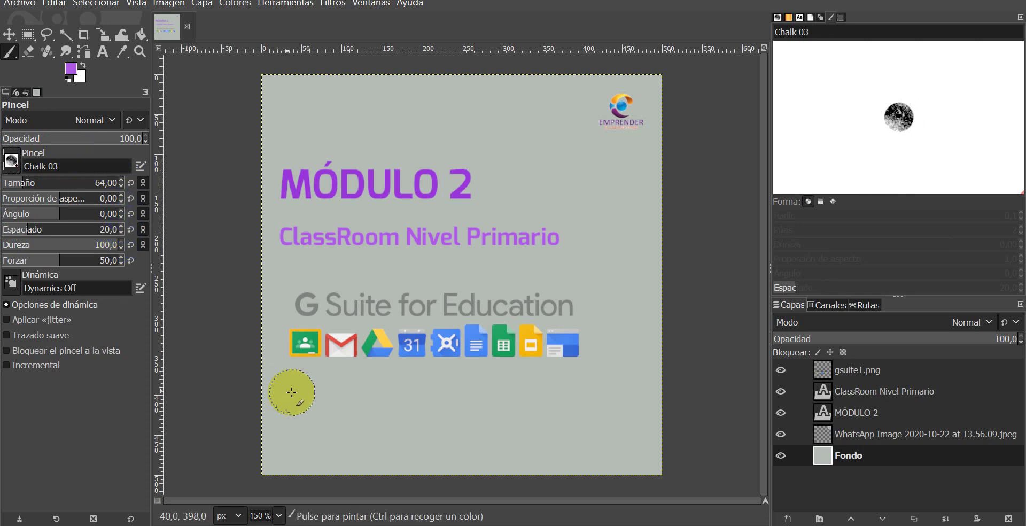
Undo a trial purple stroke, then paint a red Chalk 03 stroke below the G Suite icons
left_click_drag(490, 416, 567, 395)
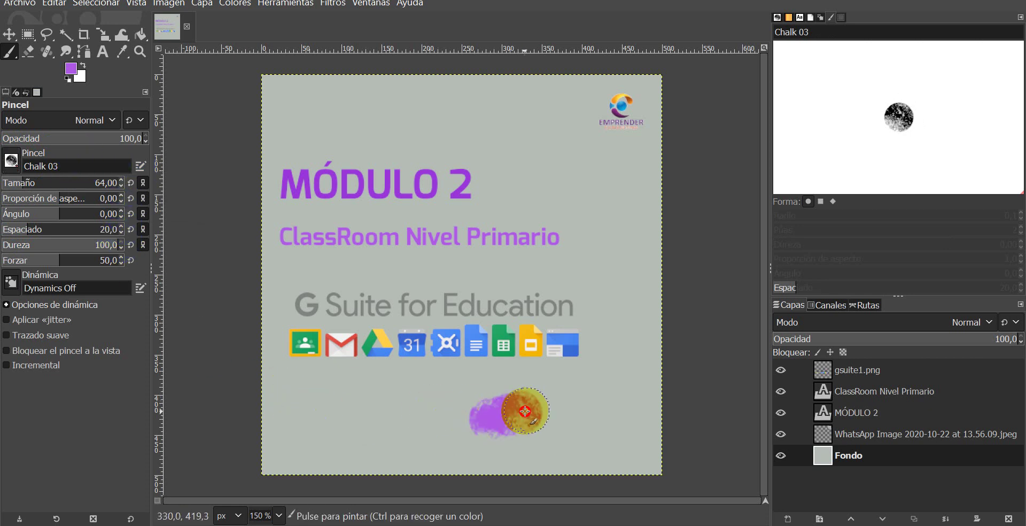
key("ctrl+z")
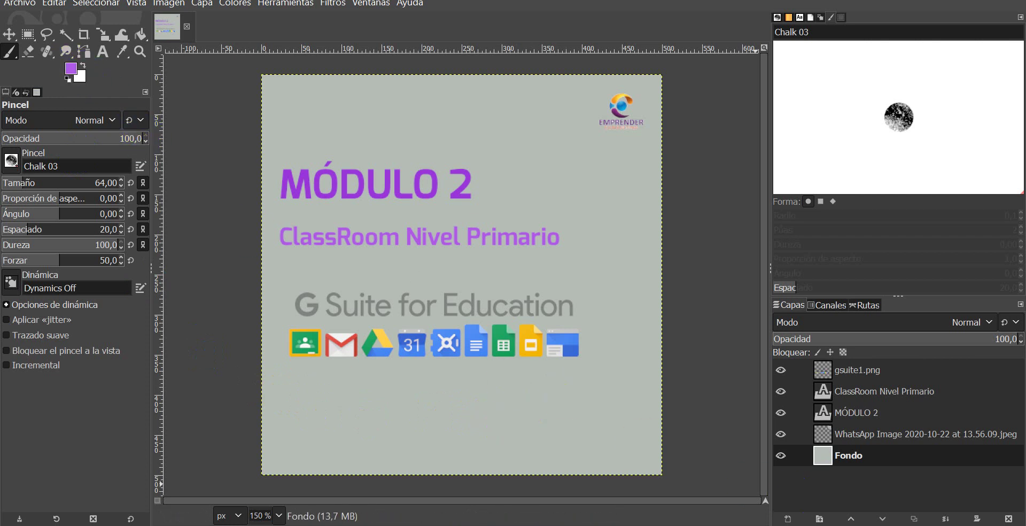
left_click(76, 71)
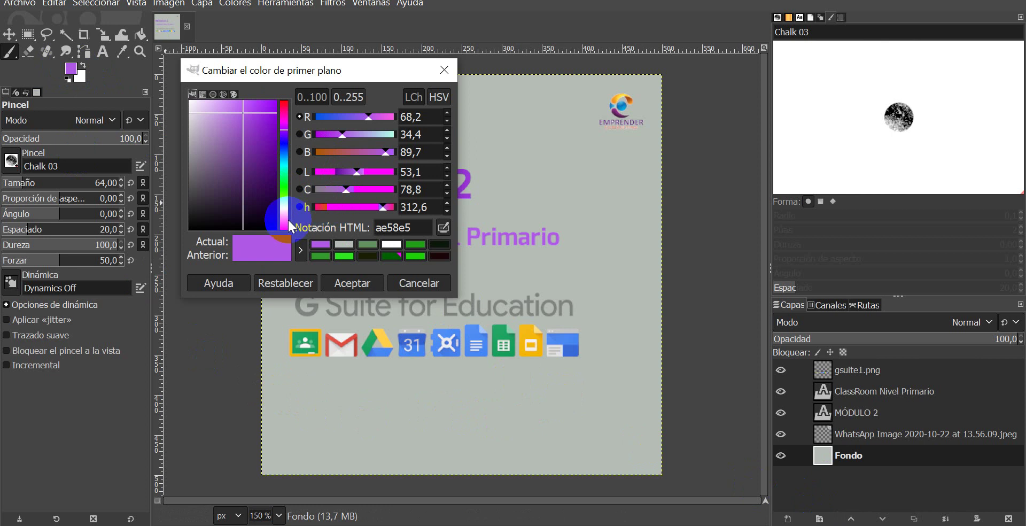
mouse_move(285, 223)
left_mouse_down()
mouse_move(273, 108)
mouse_move(282, 103)
left_mouse_up()
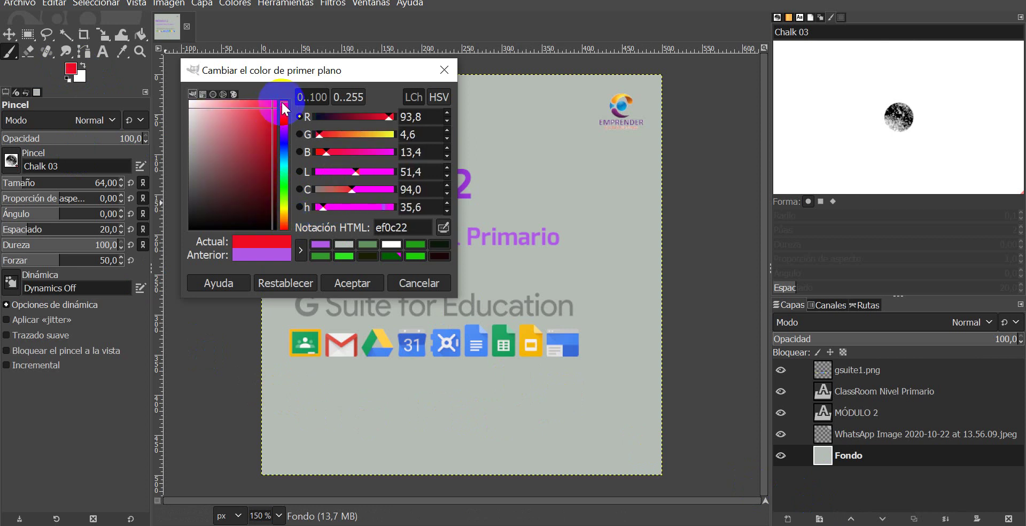
left_click(367, 279)
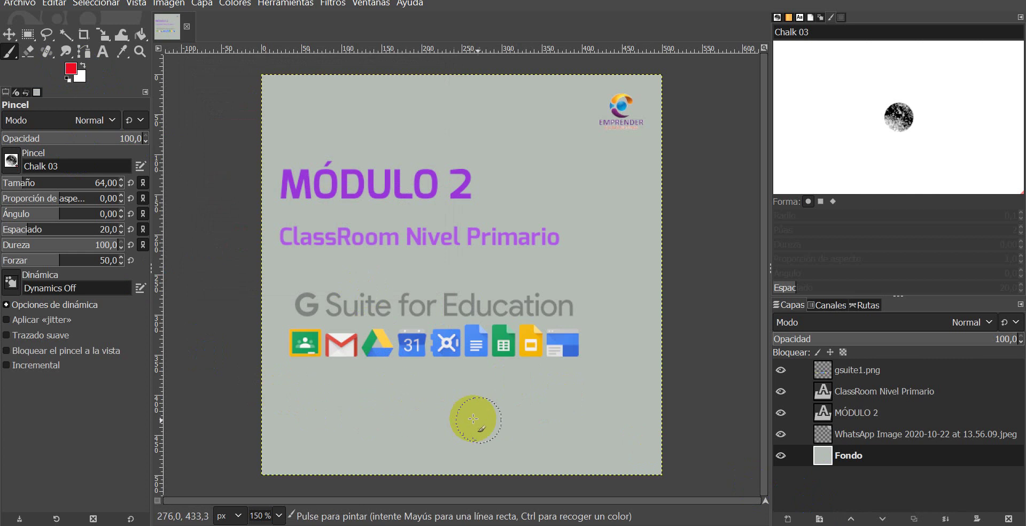
left_click_drag(358, 443, 447, 387)
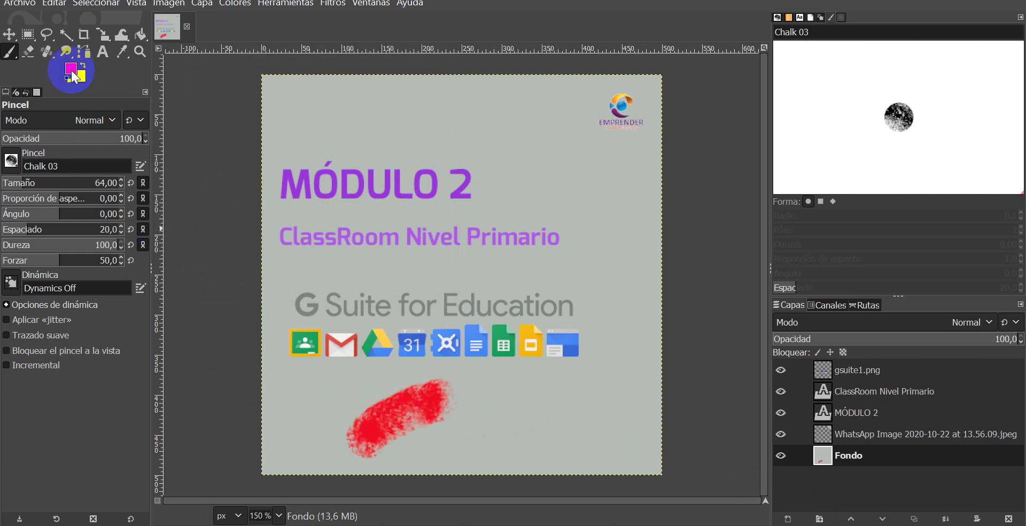
Paint yellow and then green chalk strokes overlapping the red one along the bottom
left_click(73, 73)
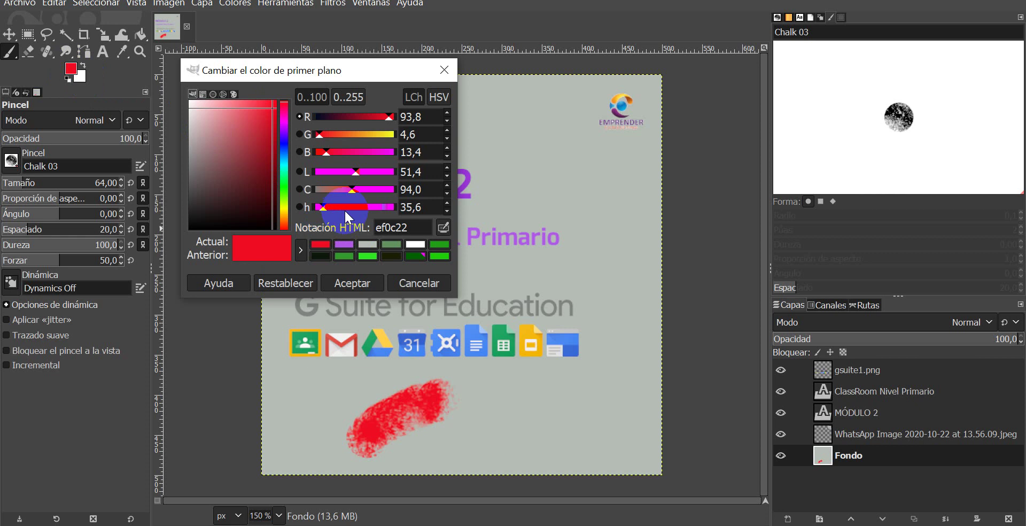
left_click_drag(384, 133, 388, 134)
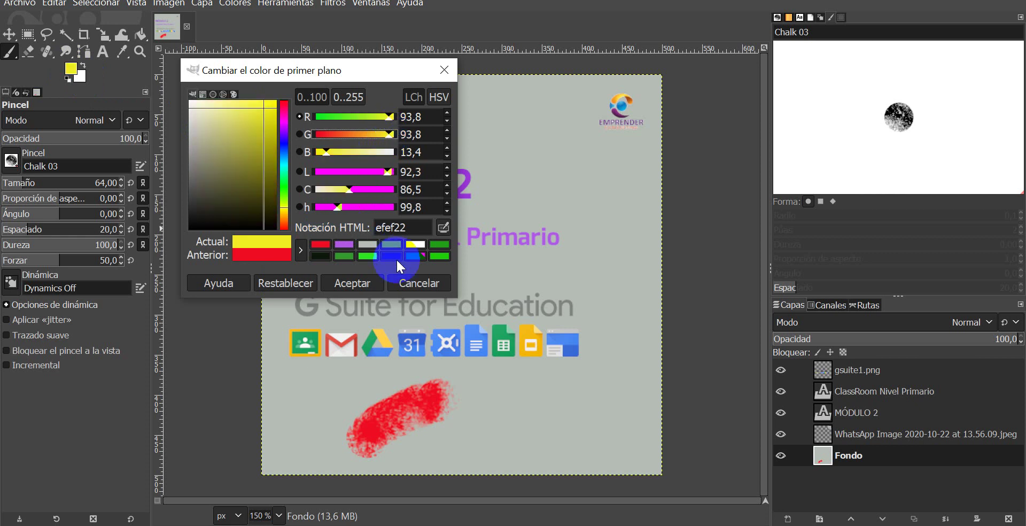
left_click(364, 282)
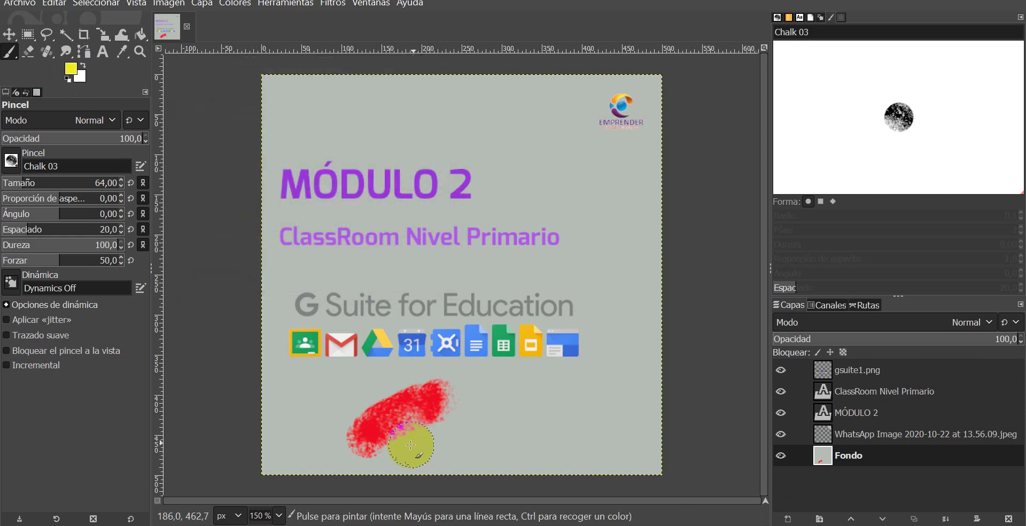
left_click_drag(407, 450, 516, 405)
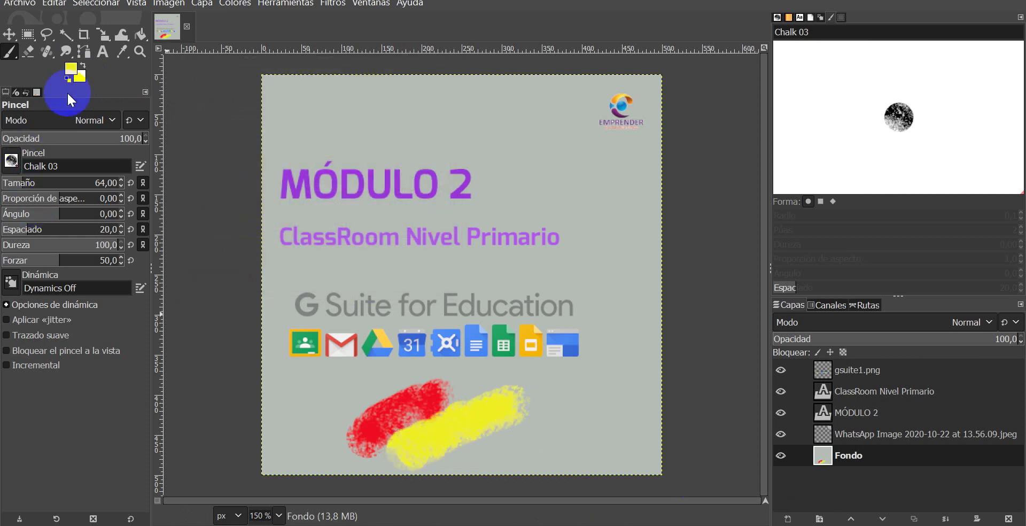
left_click(70, 70)
left_click(323, 255)
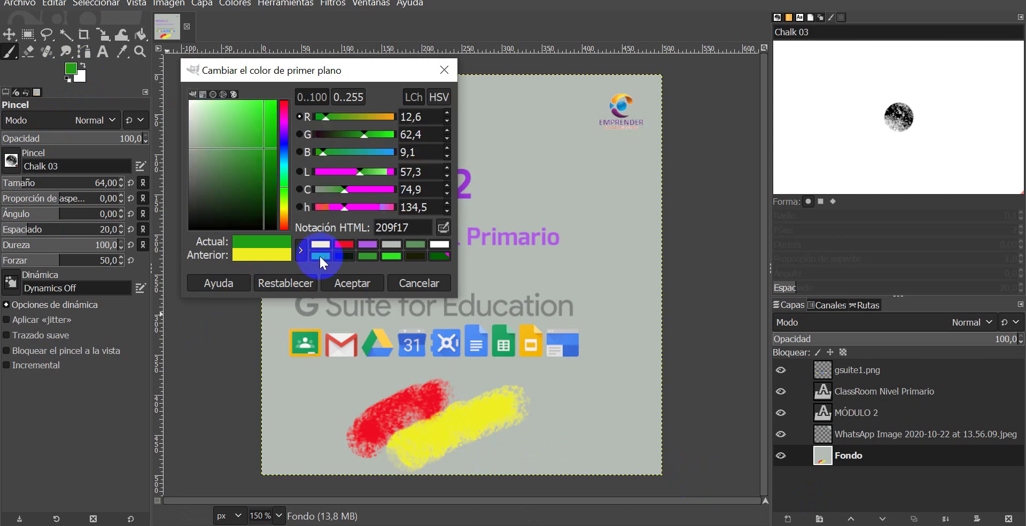
left_click(354, 283)
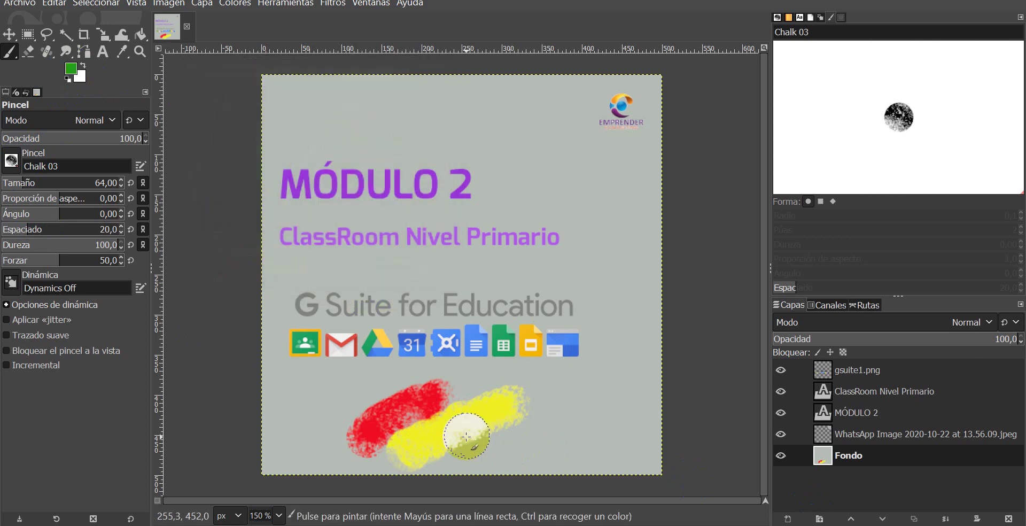
left_click_drag(473, 449, 577, 418)
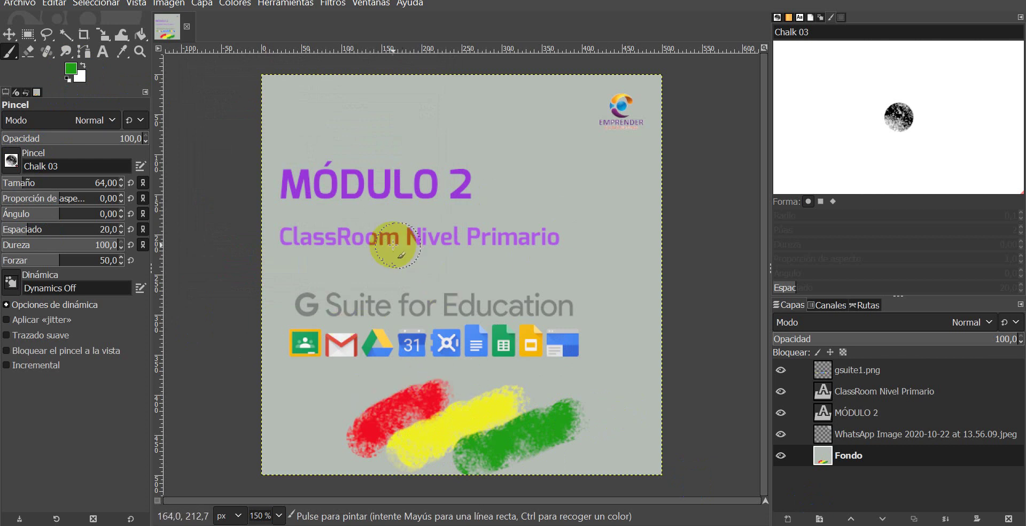
Set the Chalk 03 brush to size 61 and hardness 80, undoing trial green strokes up top
left_click(212, 199)
left_click(10, 159)
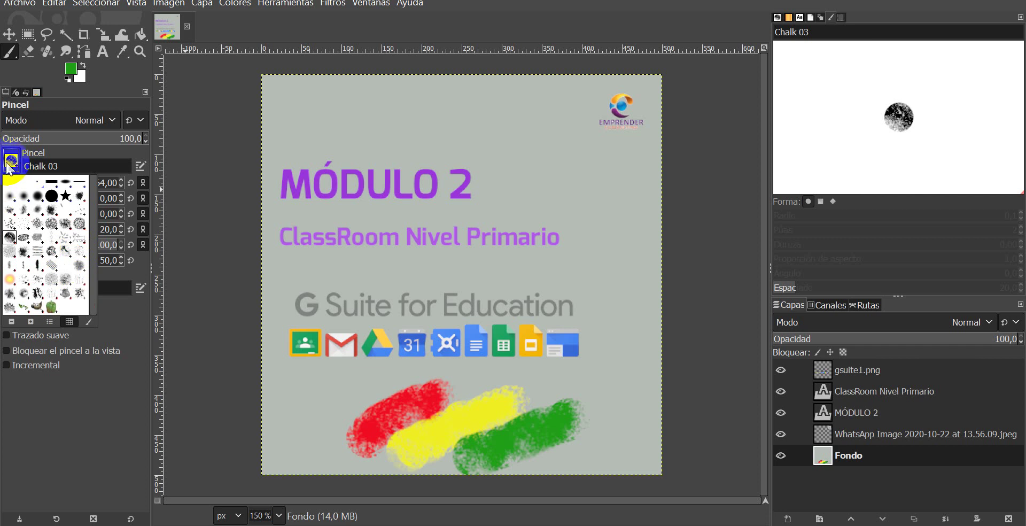
left_click(10, 162)
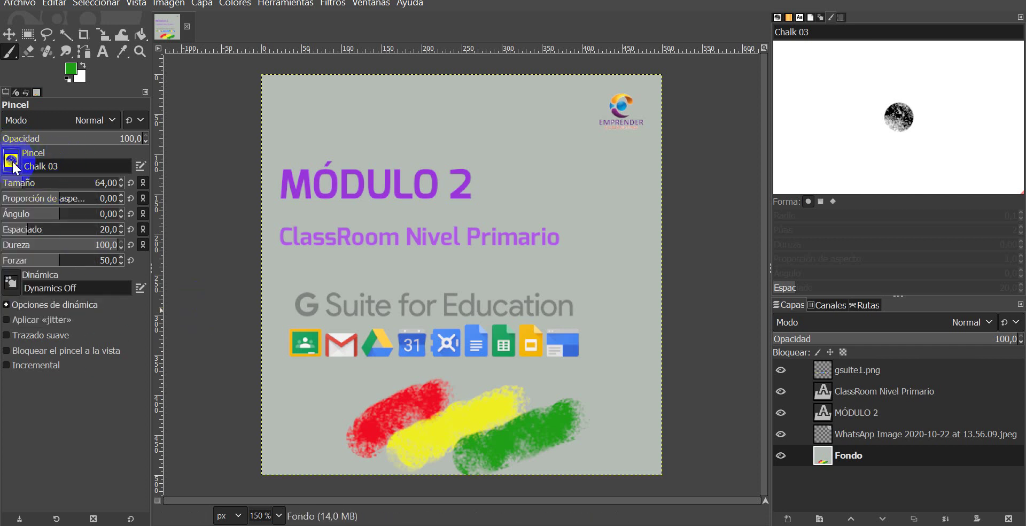
left_click(54, 182)
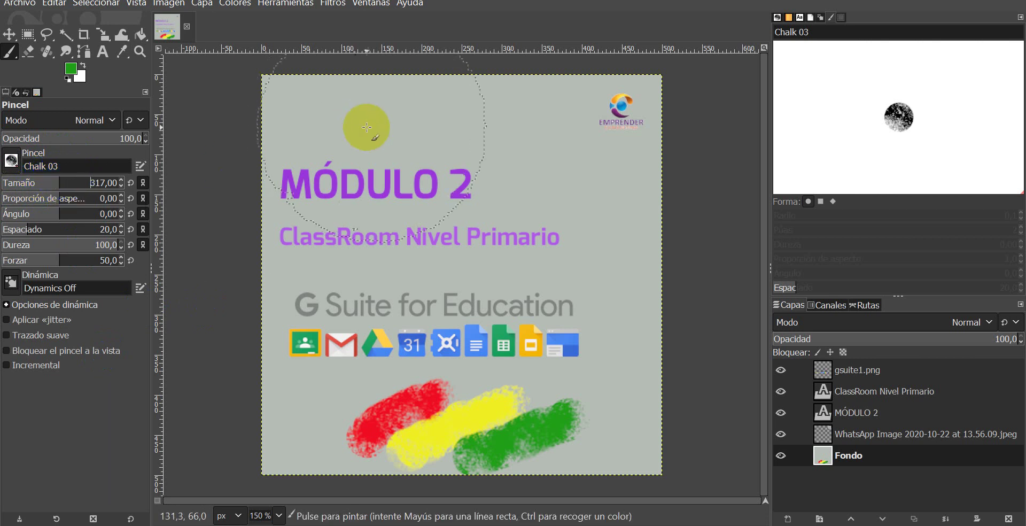
mouse_move(367, 126)
left_mouse_down()
mouse_move(521, 170)
mouse_move(623, 235)
left_mouse_up()
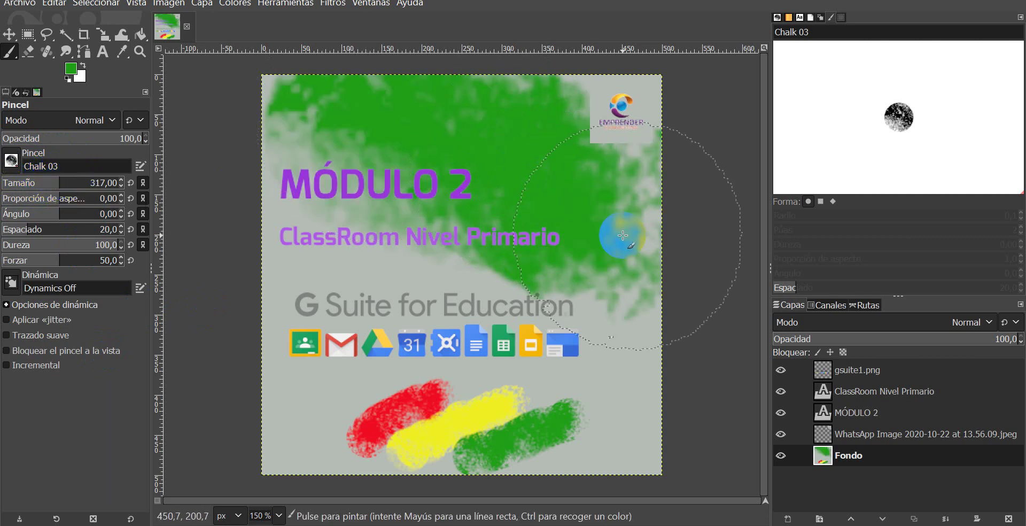
key("ctrl+z")
left_click(41, 184)
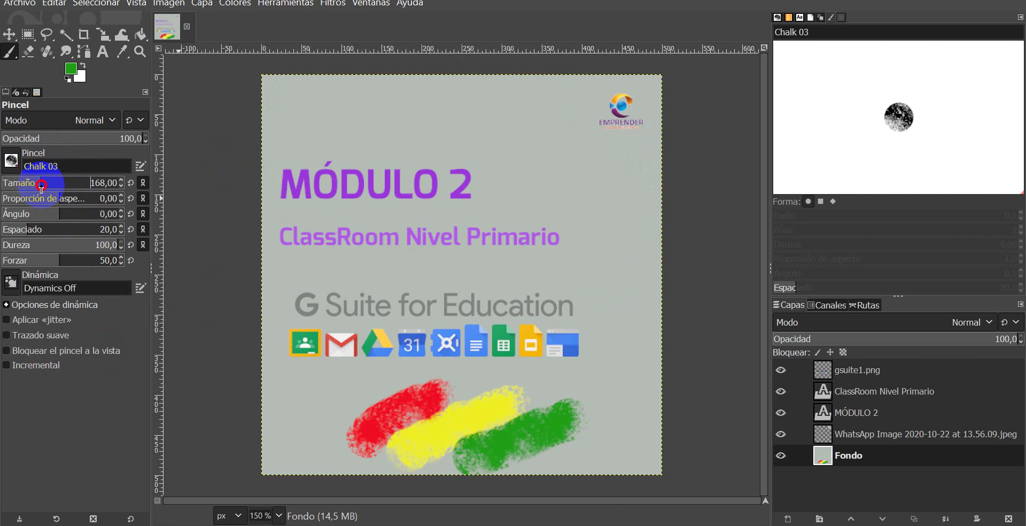
left_click_drag(41, 185, 28, 187)
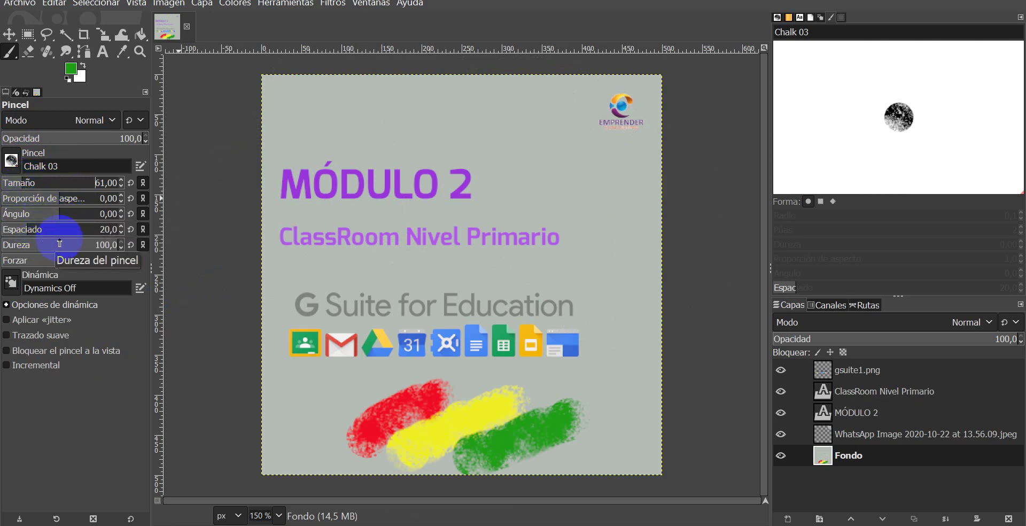
left_click(94, 242)
mouse_move(339, 122)
left_mouse_down()
mouse_move(493, 167)
mouse_move(532, 158)
left_mouse_up()
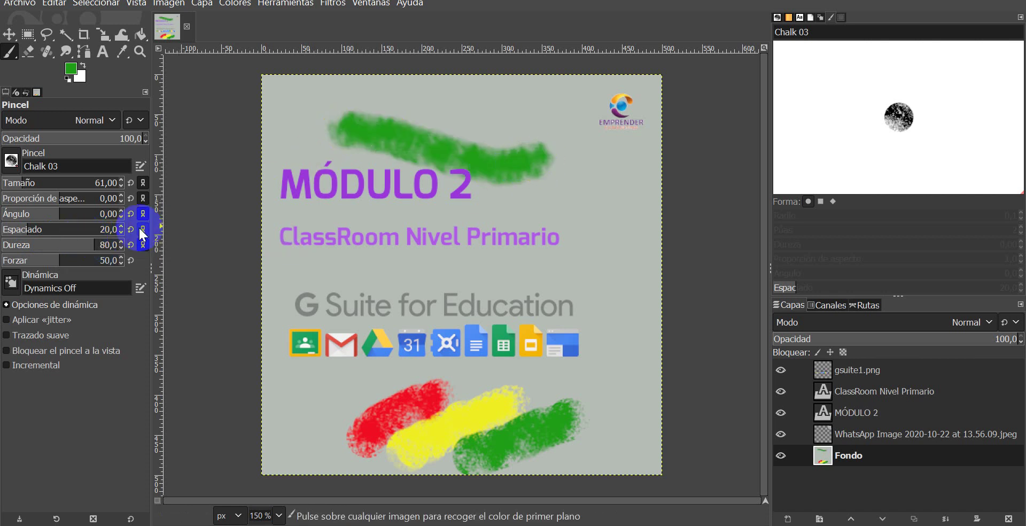
key("ctrl+z")
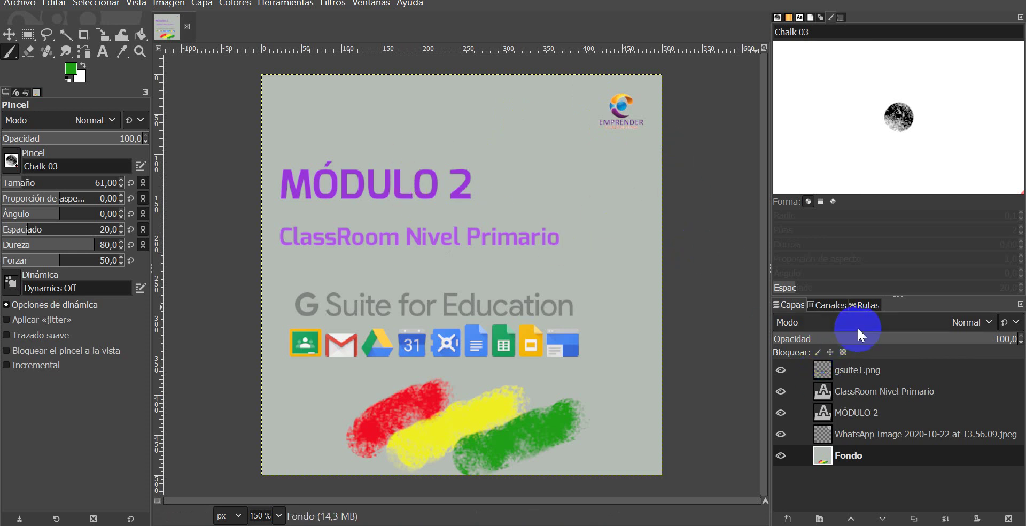
Select each layer in turn, ending on the EMPRENDER logo layer
left_click(852, 371)
left_click(855, 413)
left_click(851, 389)
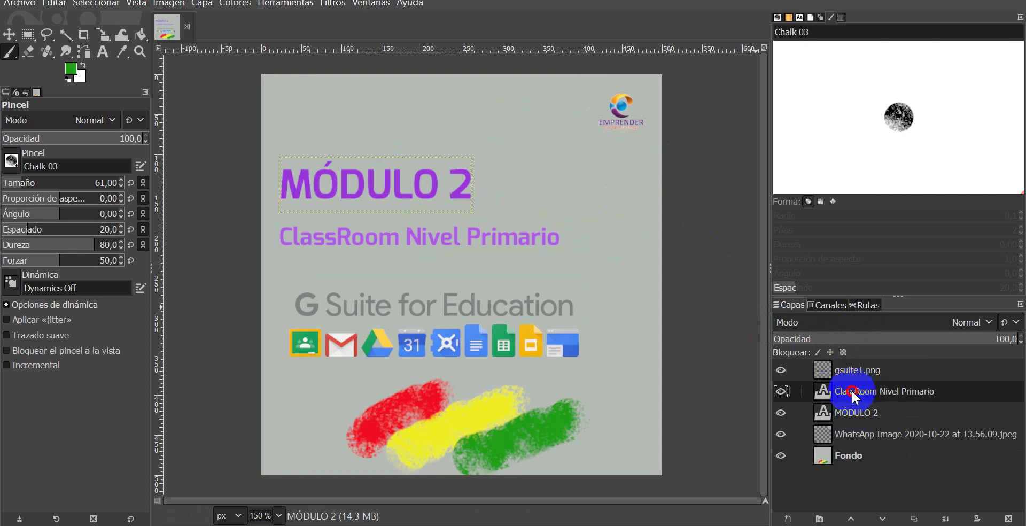
left_click(851, 370)
left_click(851, 387)
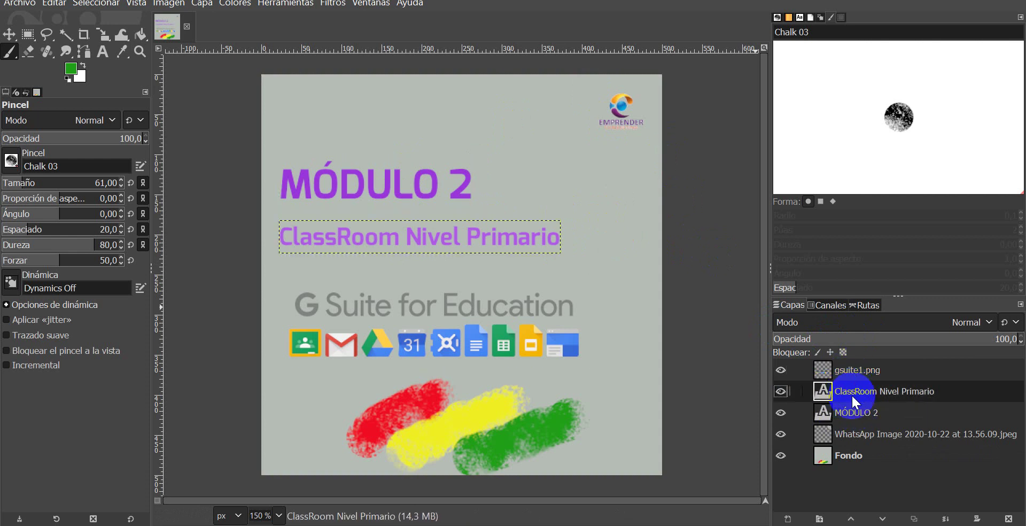
left_click(854, 412)
left_click(859, 433)
left_click(856, 455)
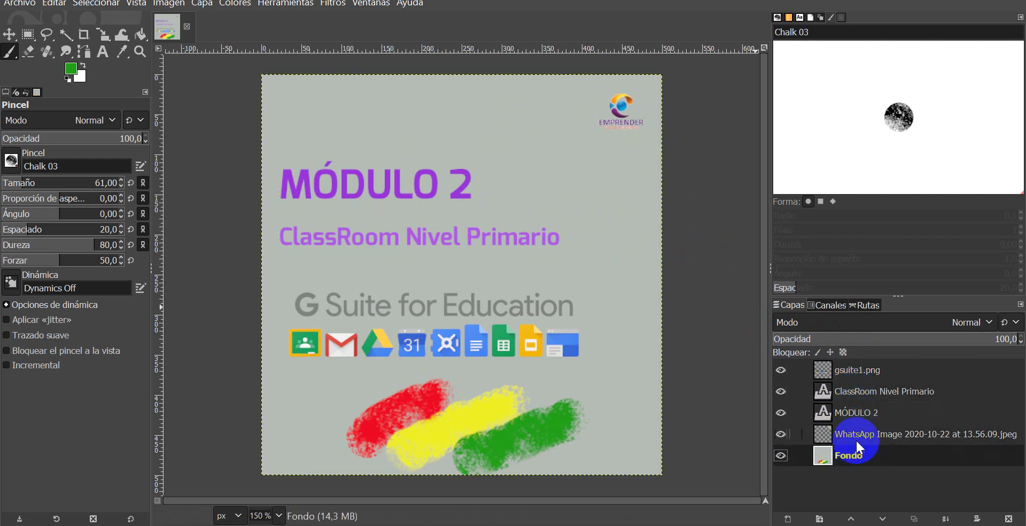
left_click(855, 437)
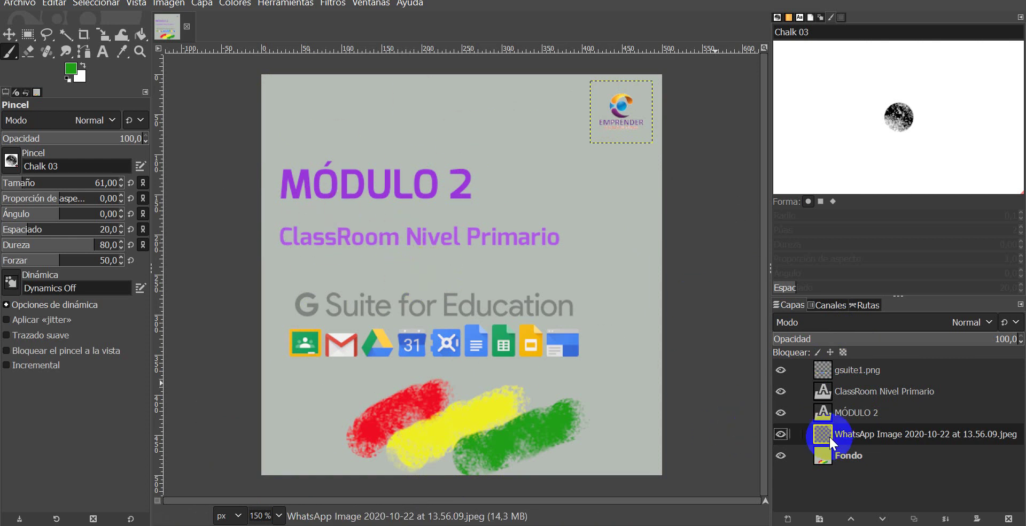
Hide the MÓDULO 2, subtitle, gsuite1.png and Fondo layers, undoing a chalk stroke over the logo
left_click(781, 434)
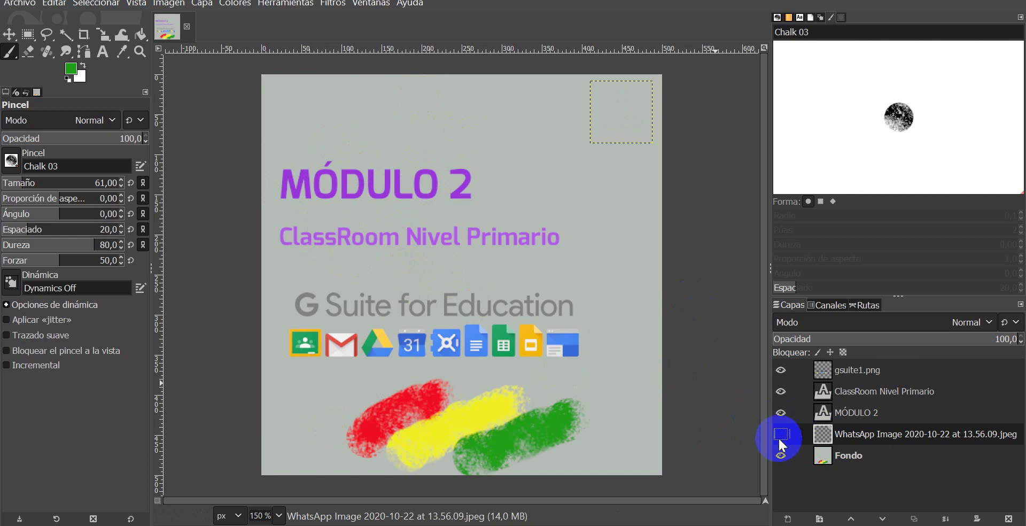
left_click(781, 434)
left_click(781, 412)
left_click(781, 391)
left_click(781, 370)
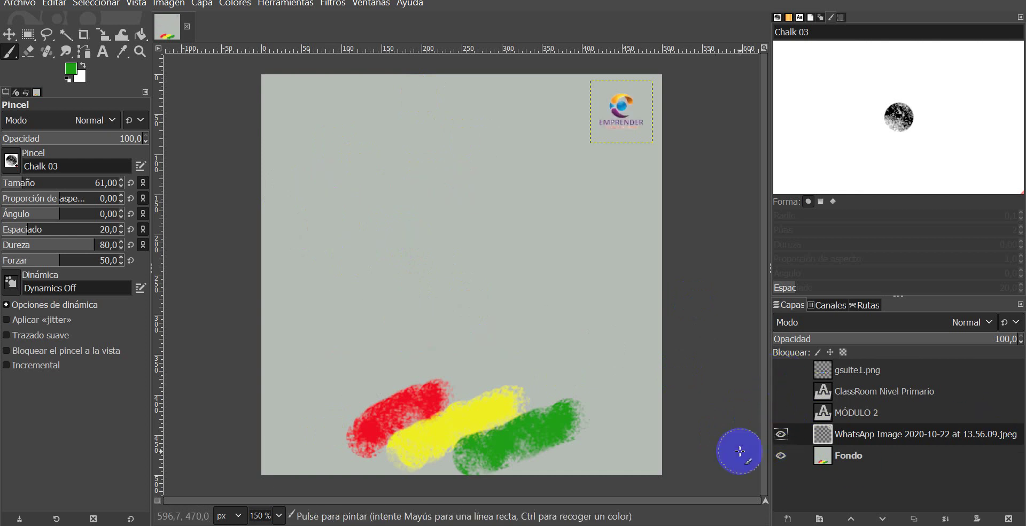
left_click(782, 455)
left_click_drag(620, 62, 614, 152)
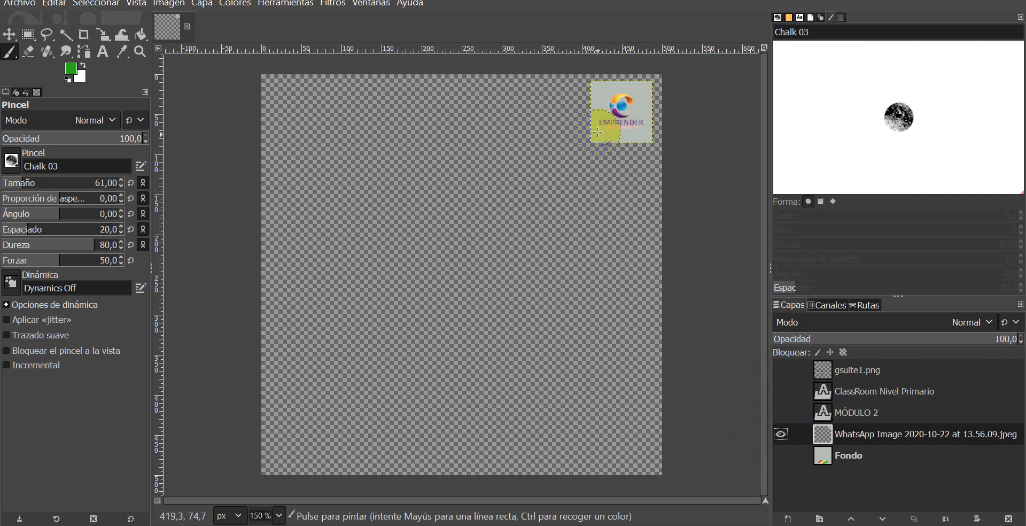
key("ctrl+z")
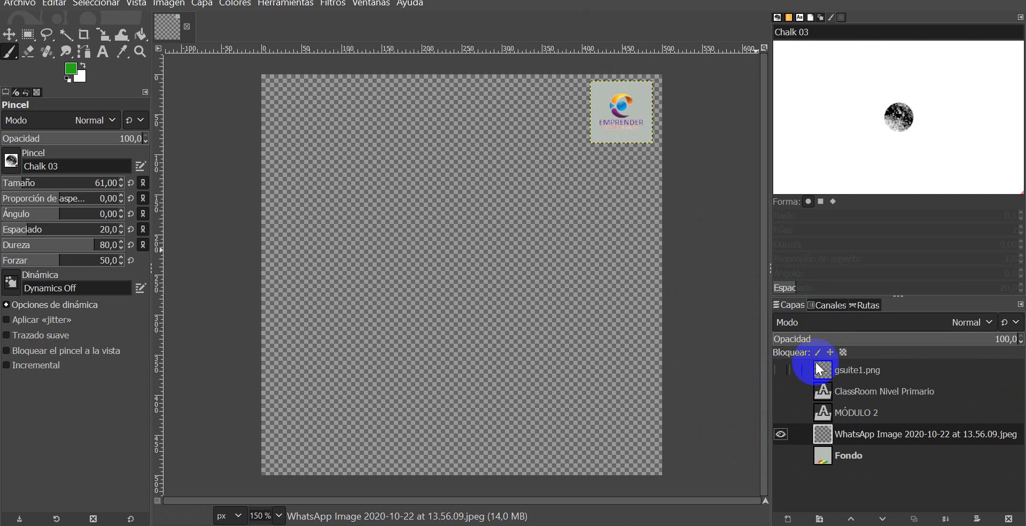
Show Fondo, MÓDULO 2, ClassRoom Nivel Primario and gsuite1.png again, making gsuite1.png active
left_click(781, 455)
left_click(781, 412)
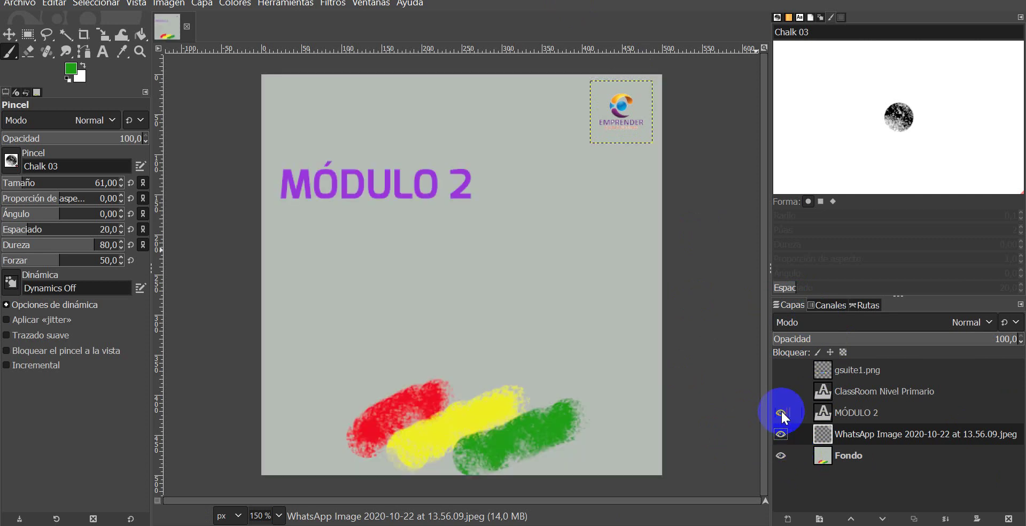
left_click(781, 391)
left_click(781, 370)
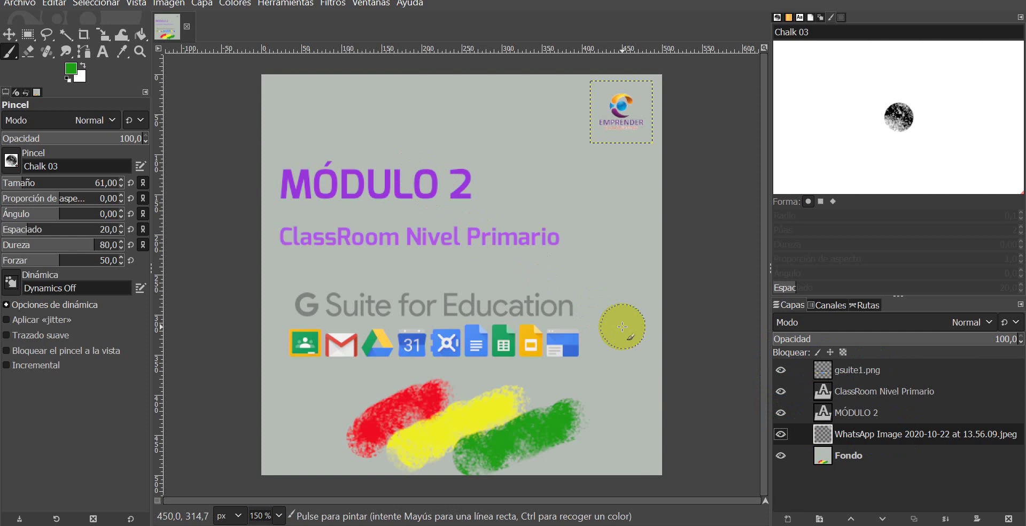
left_click(844, 436)
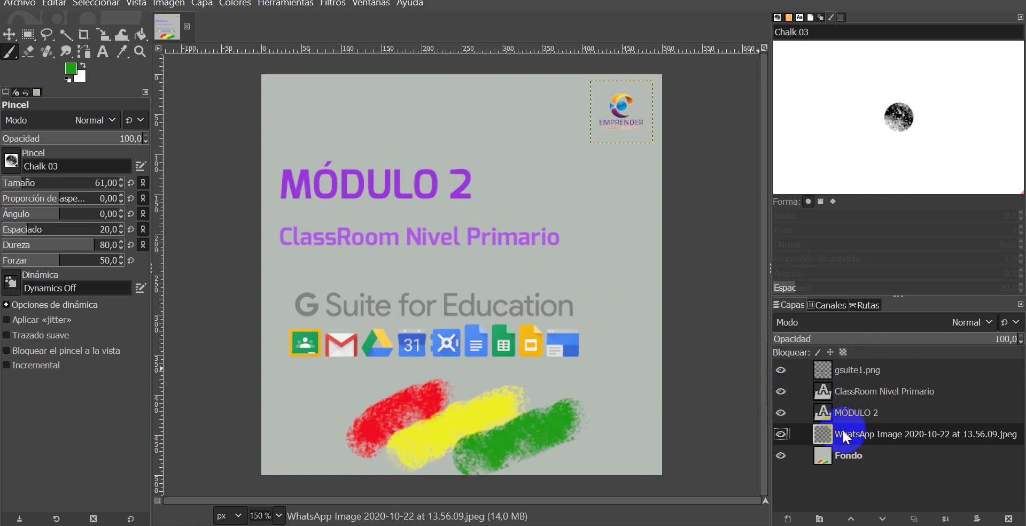
left_click(852, 364)
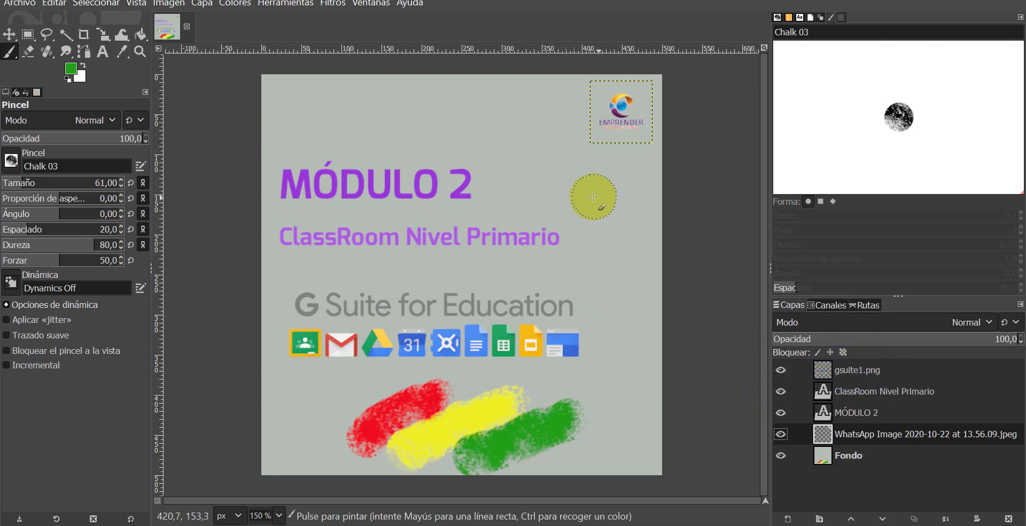
left_click(817, 369)
left_click(843, 369)
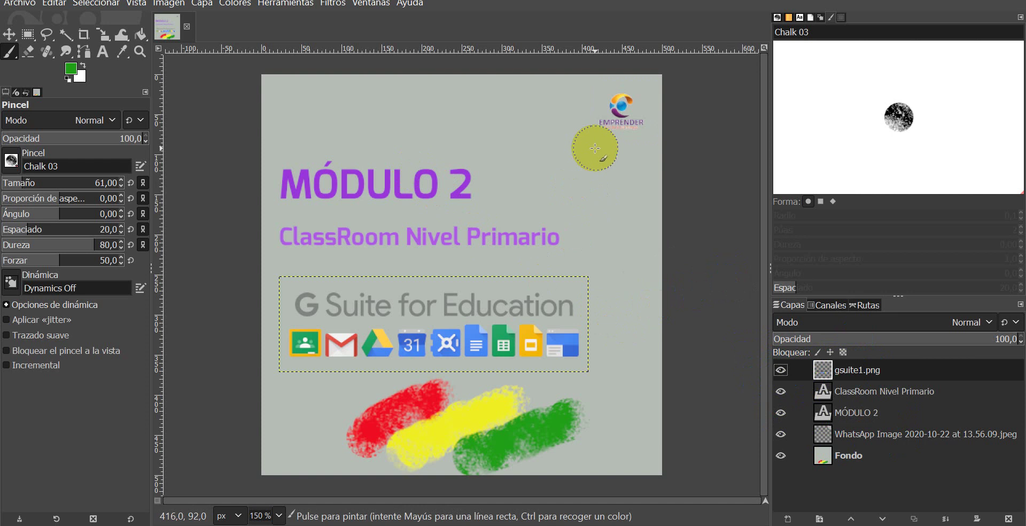
View the gsuite1.png layer's context menu, dismiss it, and bring up the Archivo menu
left_click(898, 332)
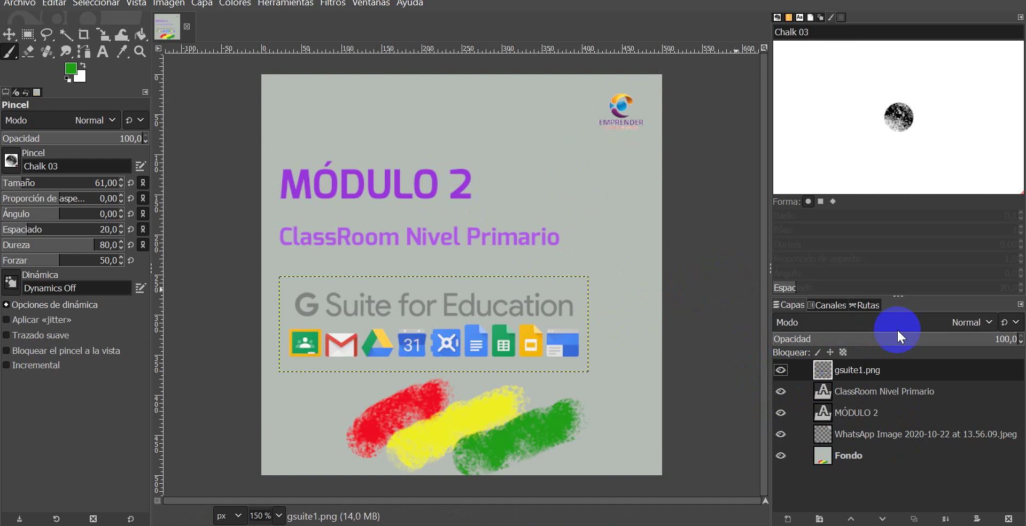
right_click(854, 369)
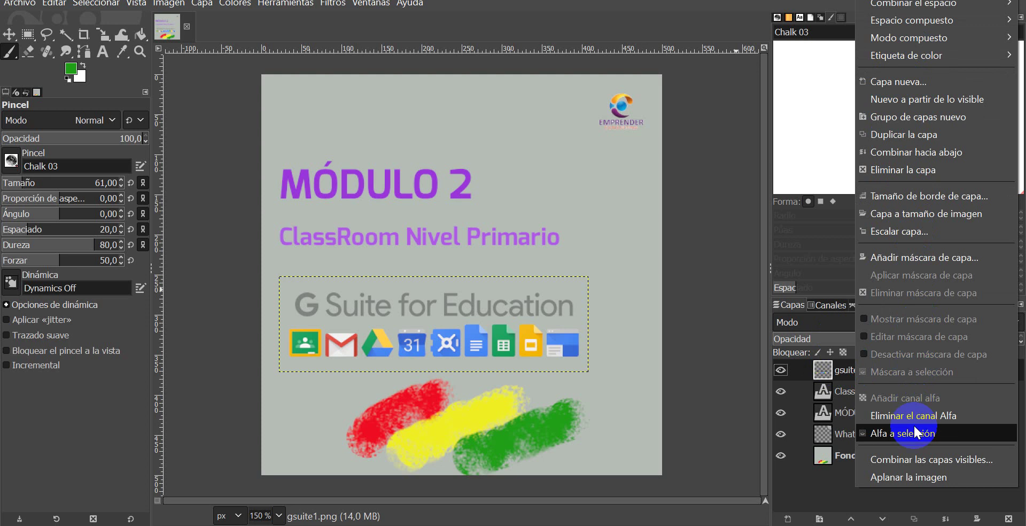
left_click(893, 174)
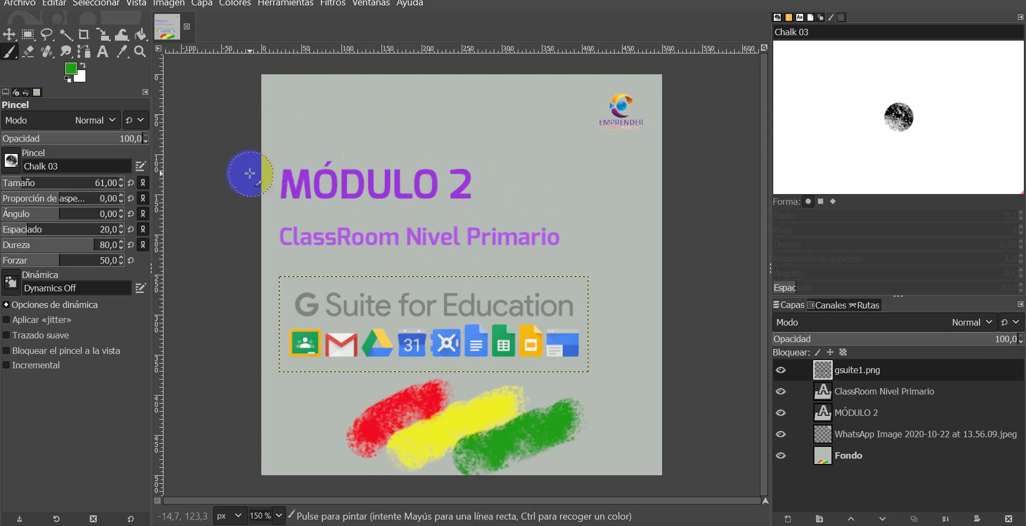
left_click(23, 5)
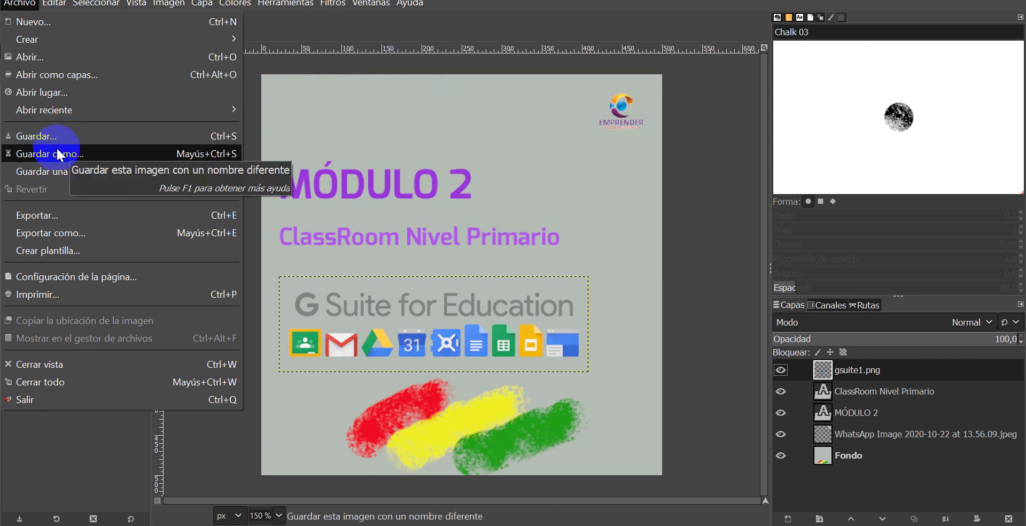
Use Guardar como, choose Escritorio under Lugares, and save as Sin nombre.xcf
left_click(49, 154)
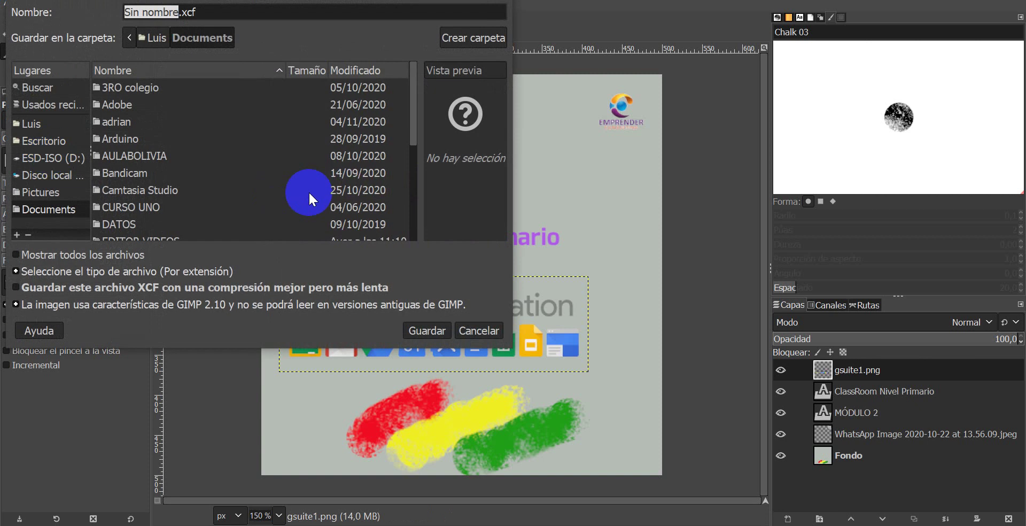
left_click(283, 45)
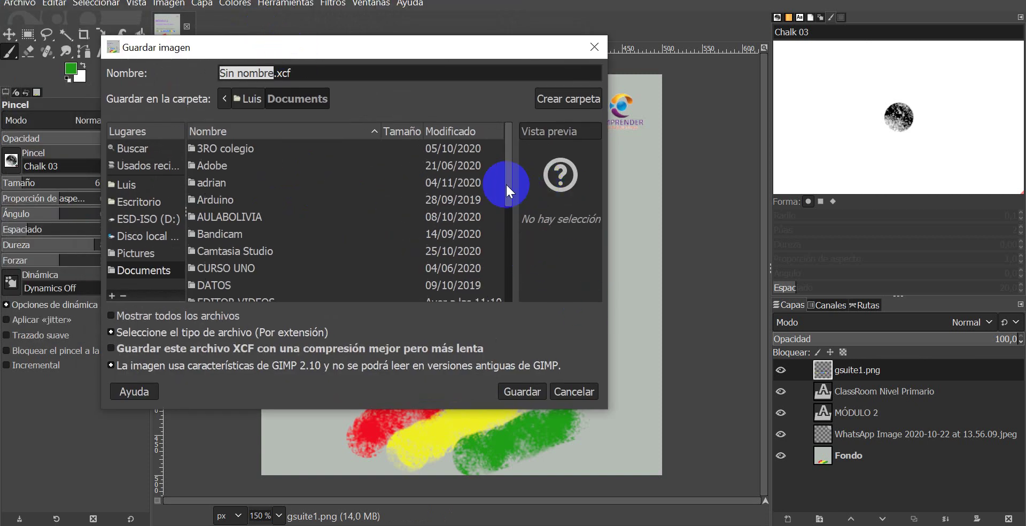
left_click_drag(506, 183, 507, 197)
left_click(143, 201)
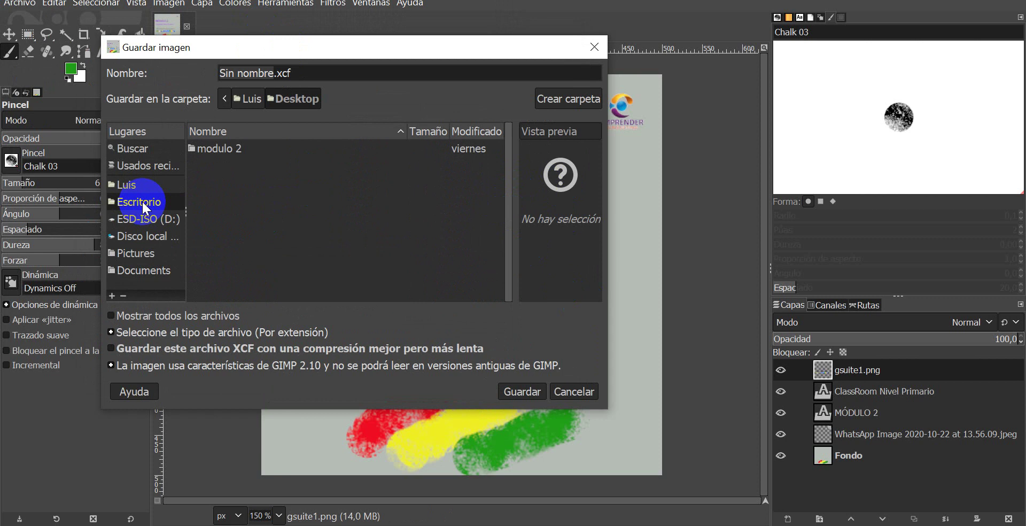
left_click(528, 393)
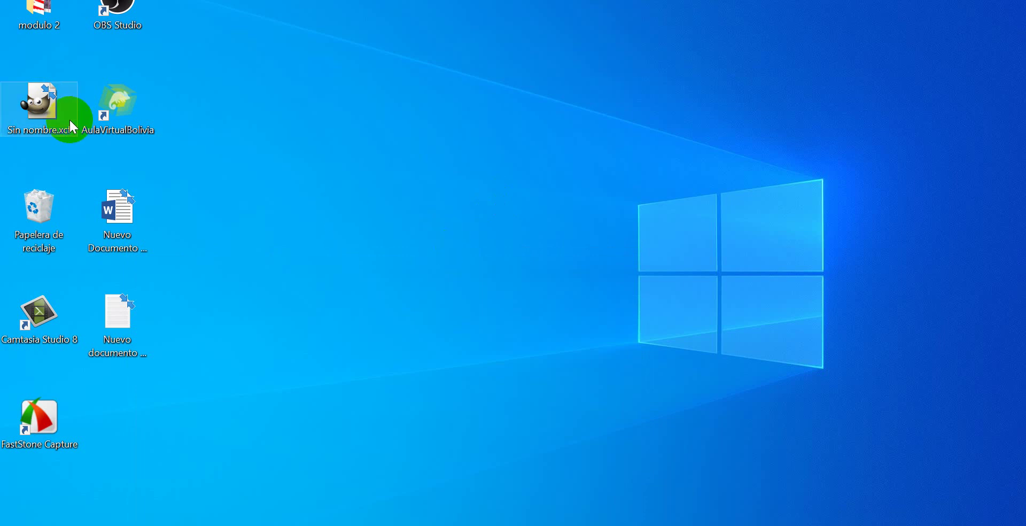
Drag the Sin nombre.xcf icon to mid-desktop and restore GIMP from the taskbar
left_click_drag(36, 104, 399, 187)
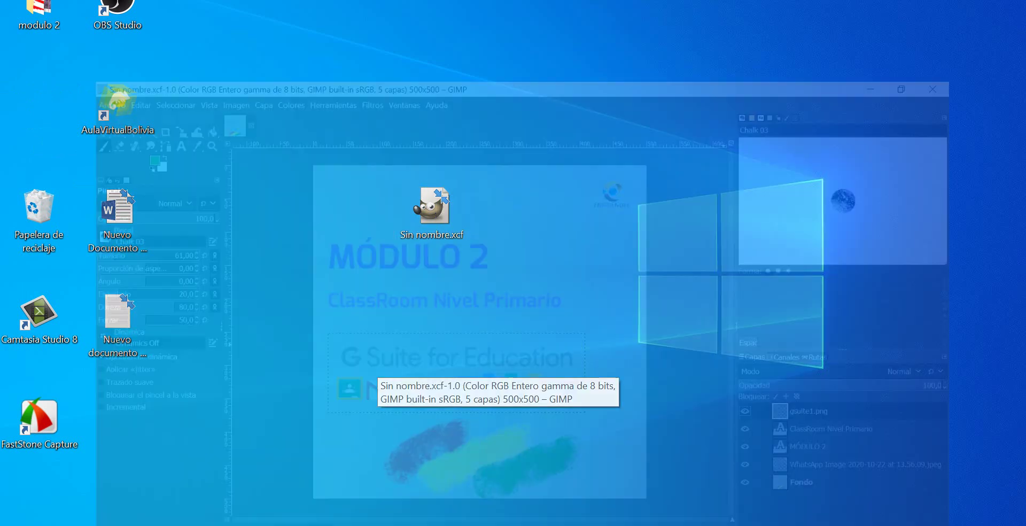
left_click(498, 470)
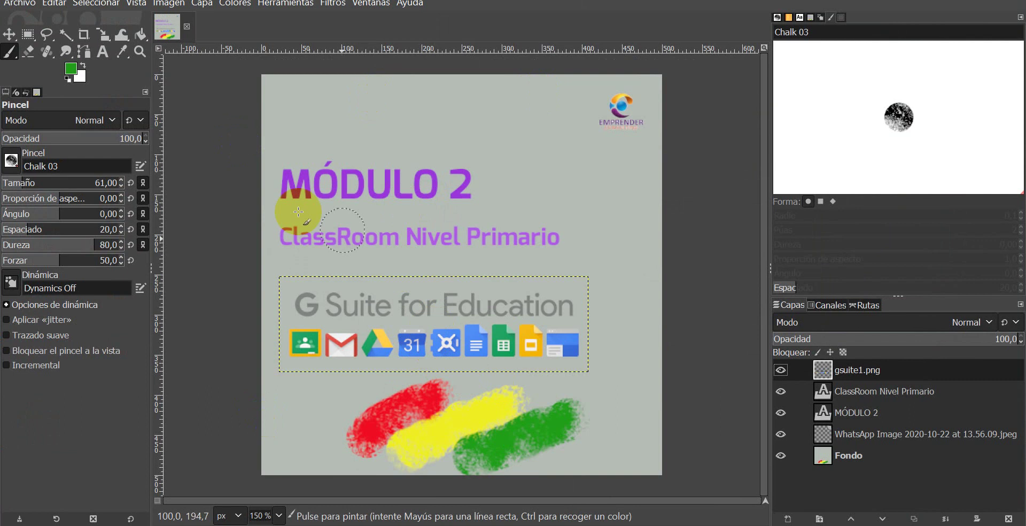
Export the cover as imagen.png with default PNG options, then show the desktop with Super+D
left_click(22, 4)
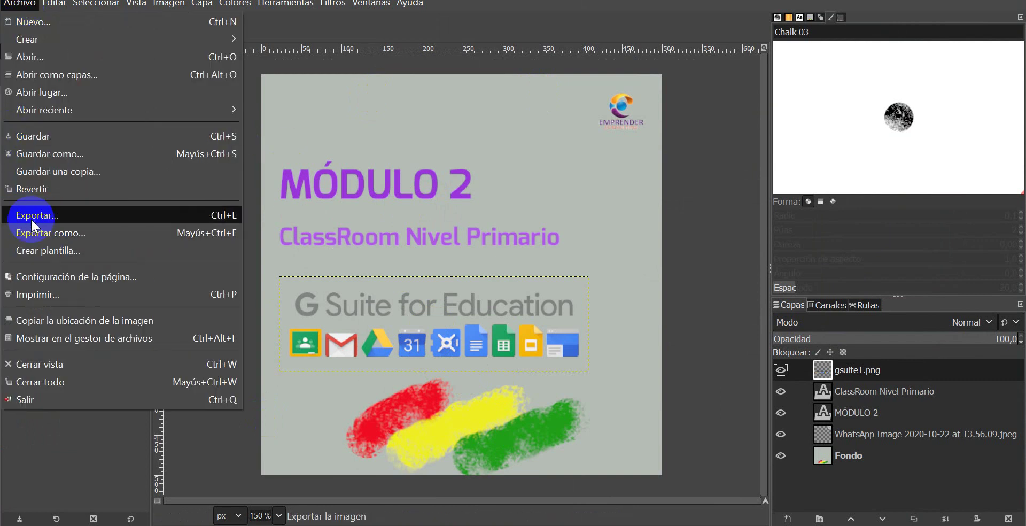
left_click(40, 230)
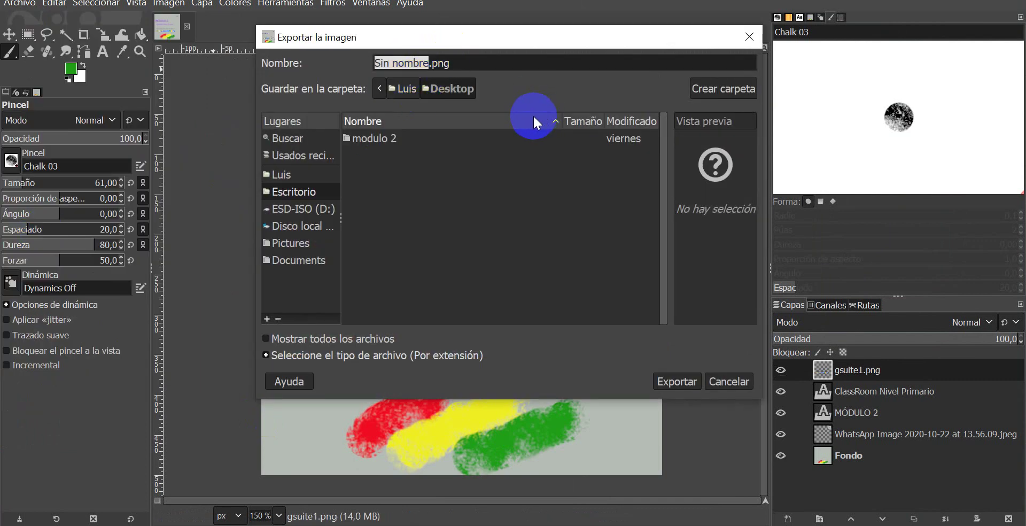
type("imag")
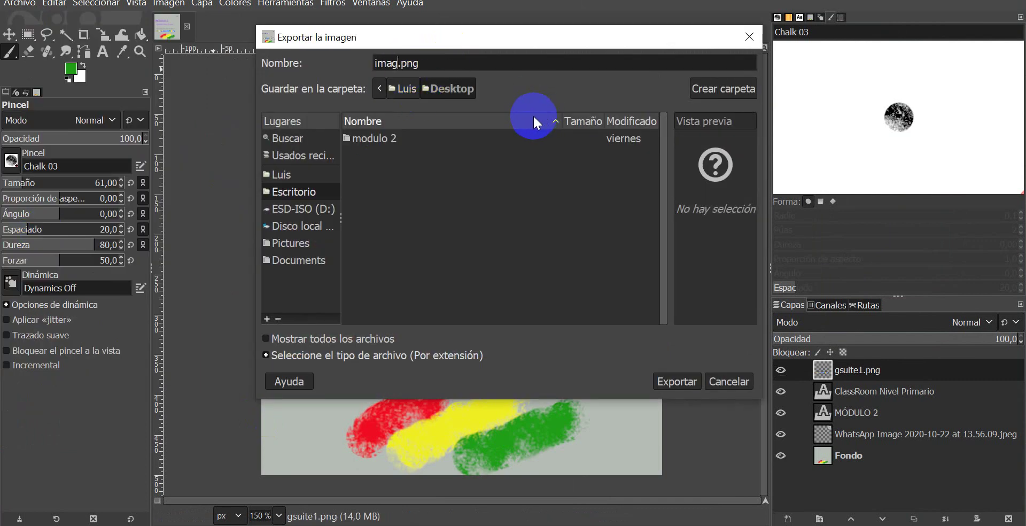
type("en")
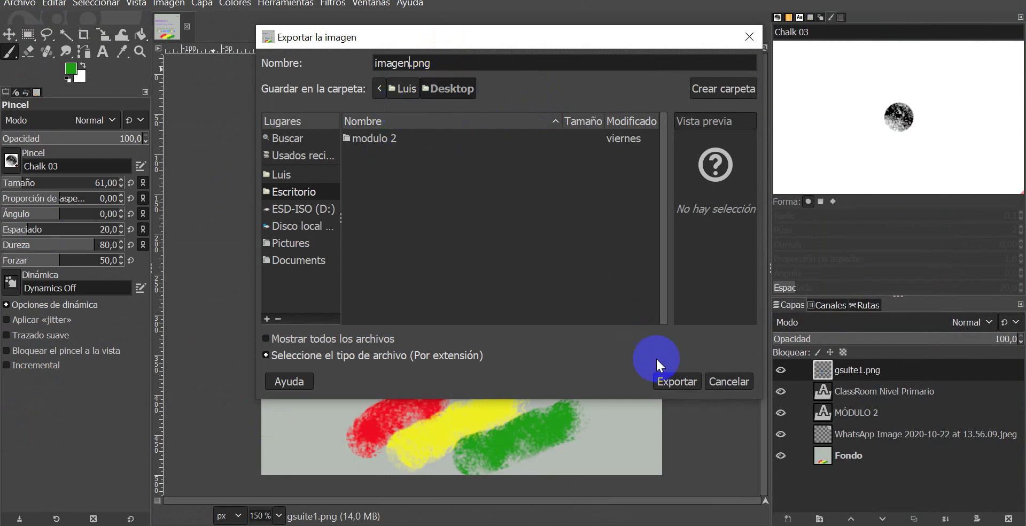
left_click(678, 381)
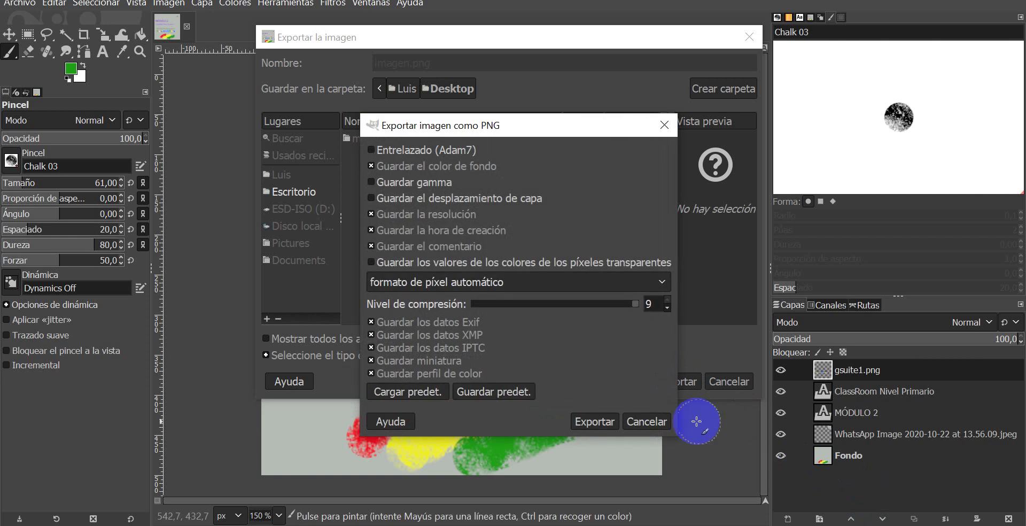
left_click_drag(502, 129, 491, 87)
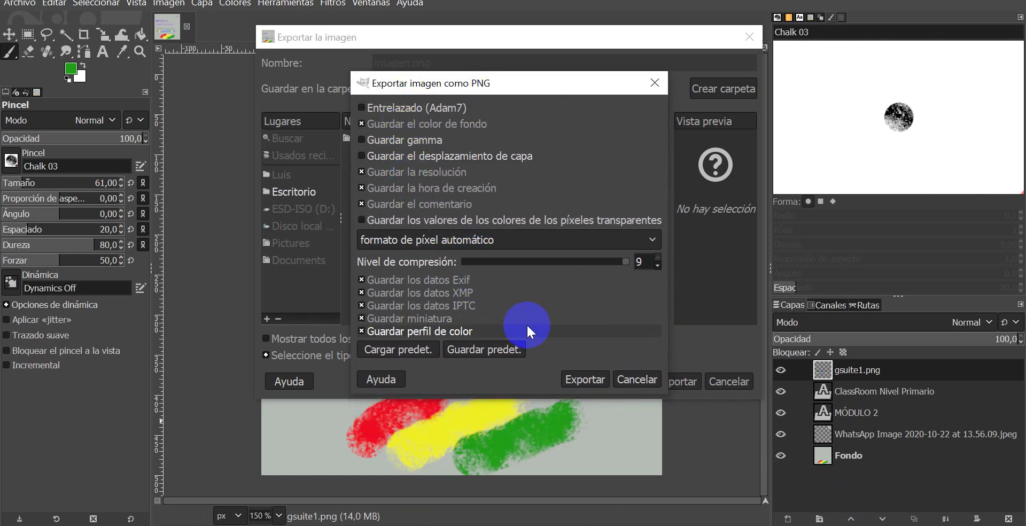
left_click(595, 380)
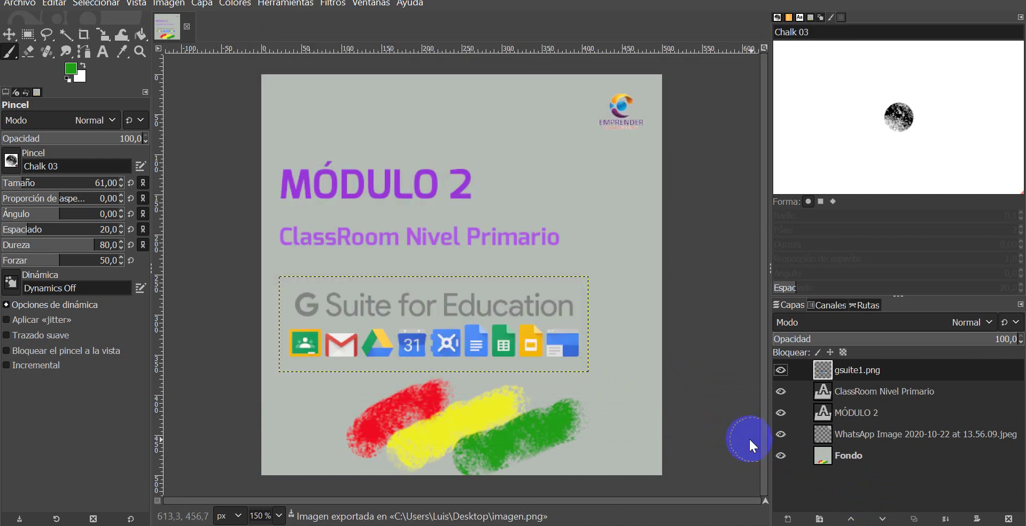
key("super+d")
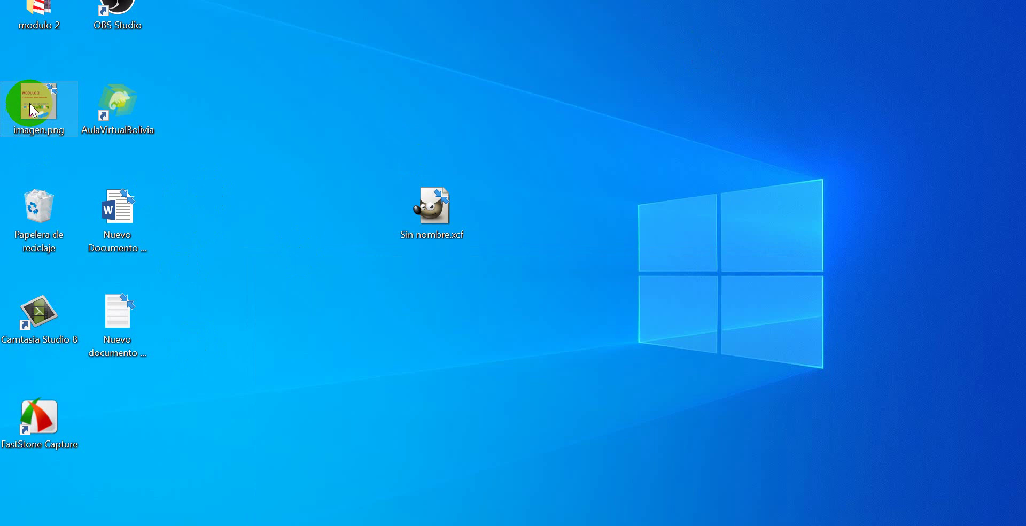
Open imagen.png from the desktop in Photos to check it, then close Photos
double_click(43, 111)
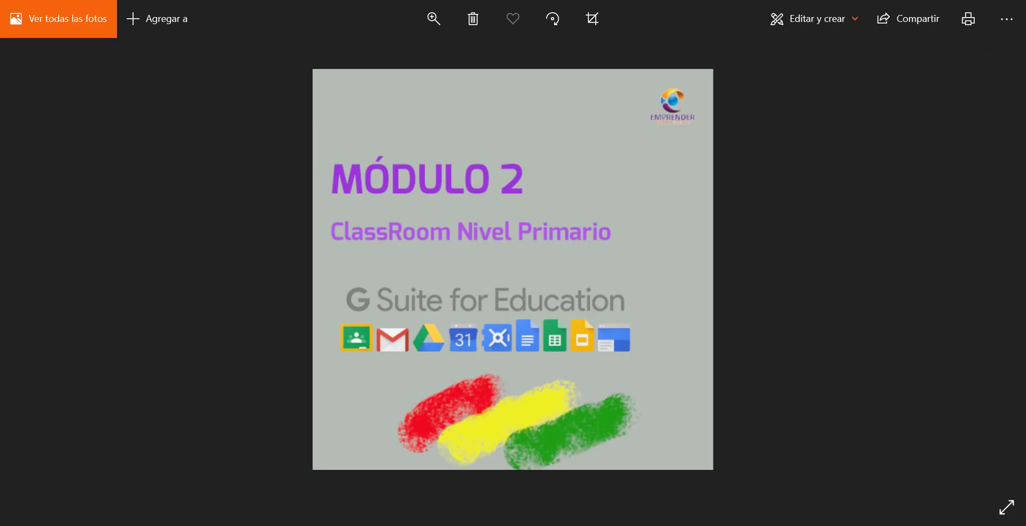
left_click(1012, 8)
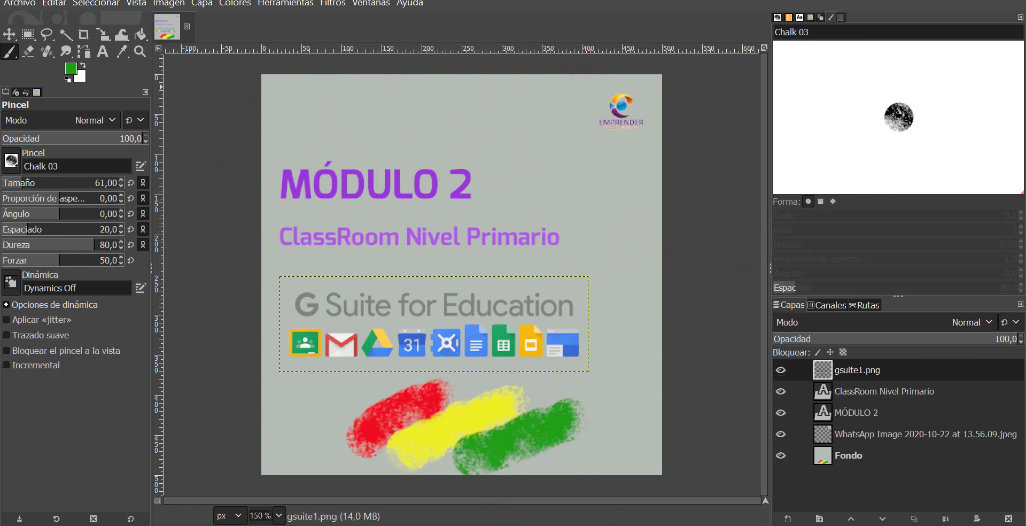
left_click(96, 4)
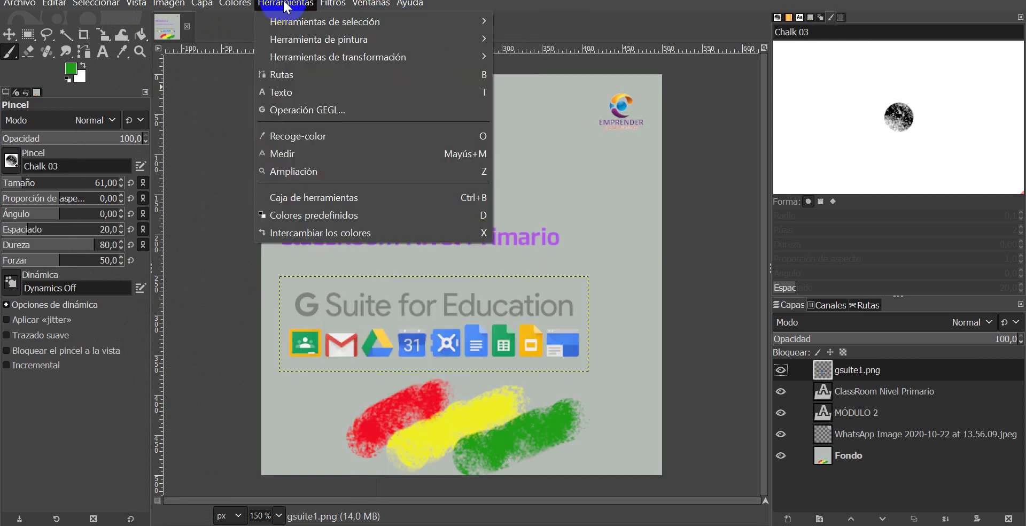
left_click(410, 4)
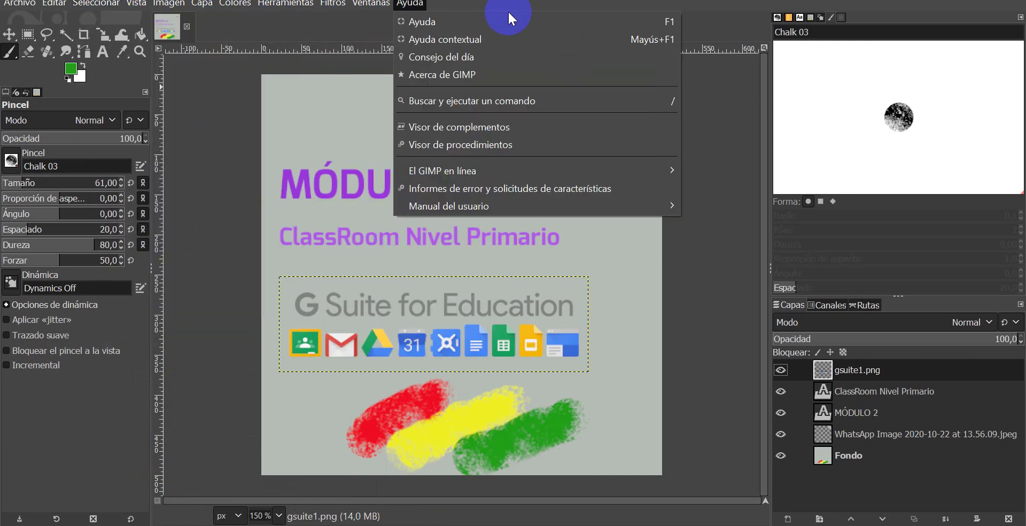
left_click(209, 190)
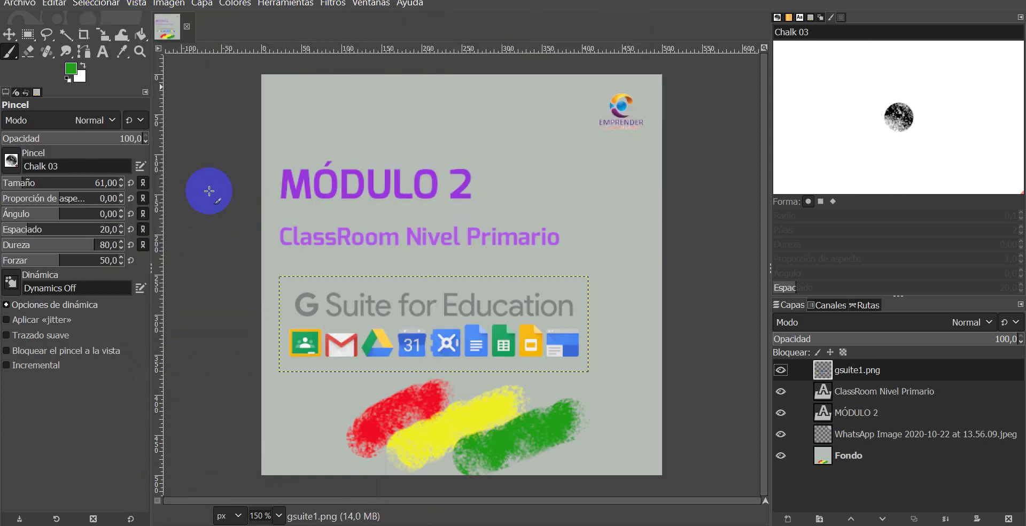